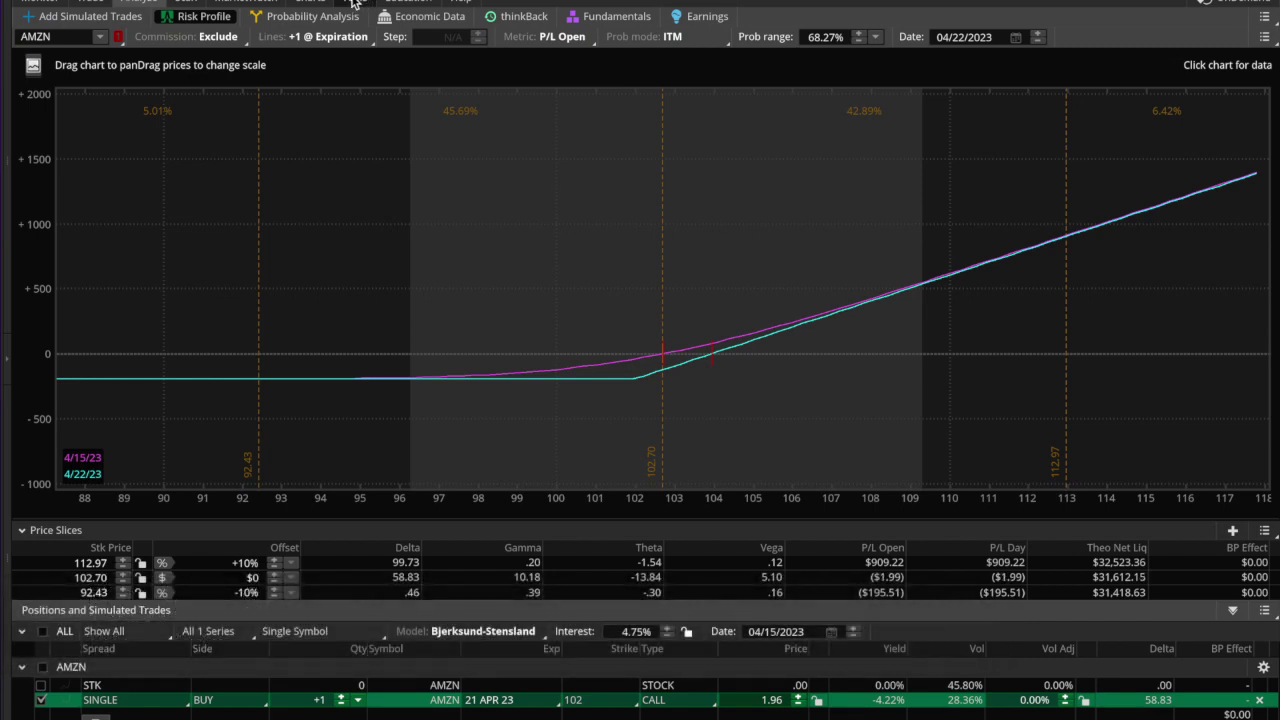
# Open the Stock Hacker scanner and run the existing Double Top pattern scan on the S&P 500.
pyautogui.click(186, 4)
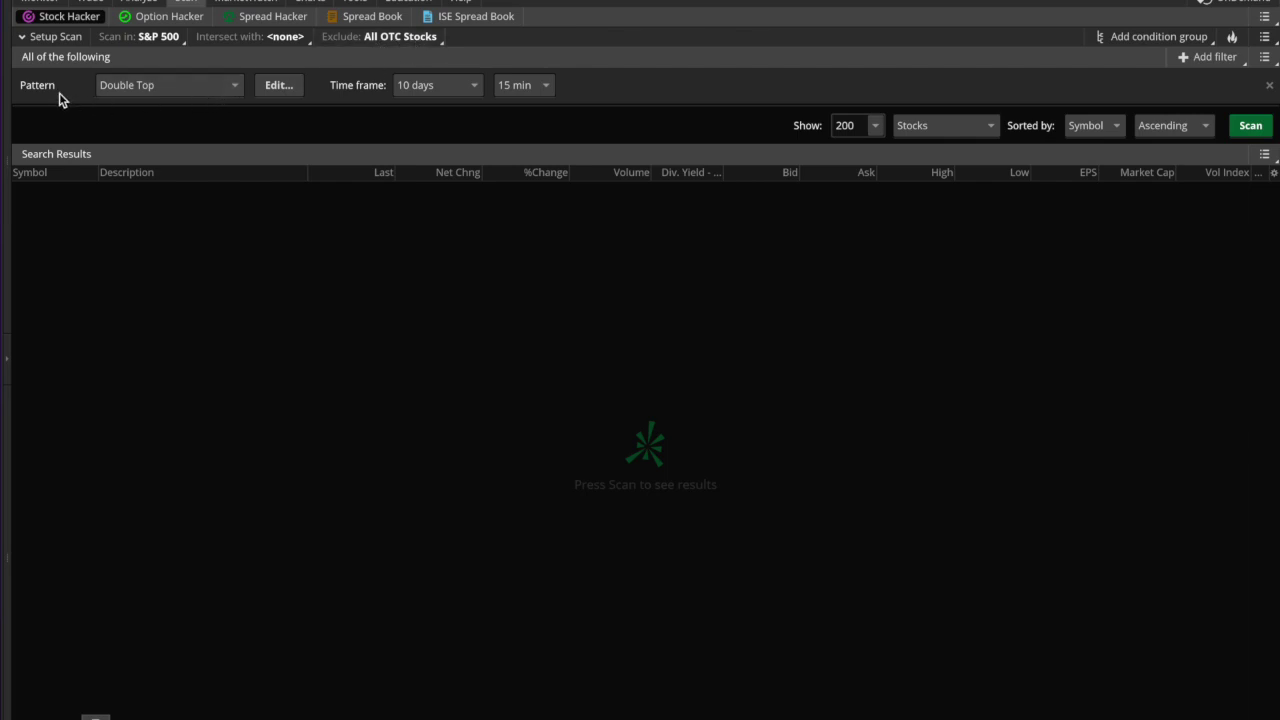
pyautogui.click(1189, 57)
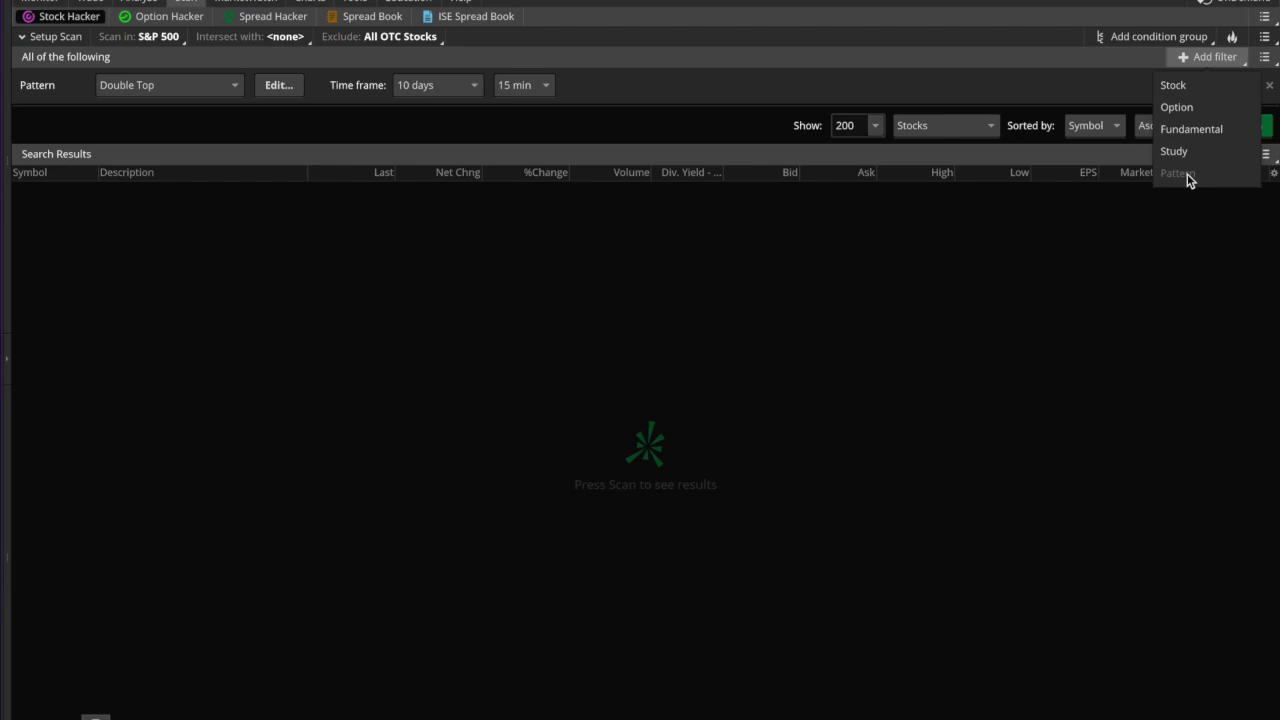
pyautogui.click(624, 104)
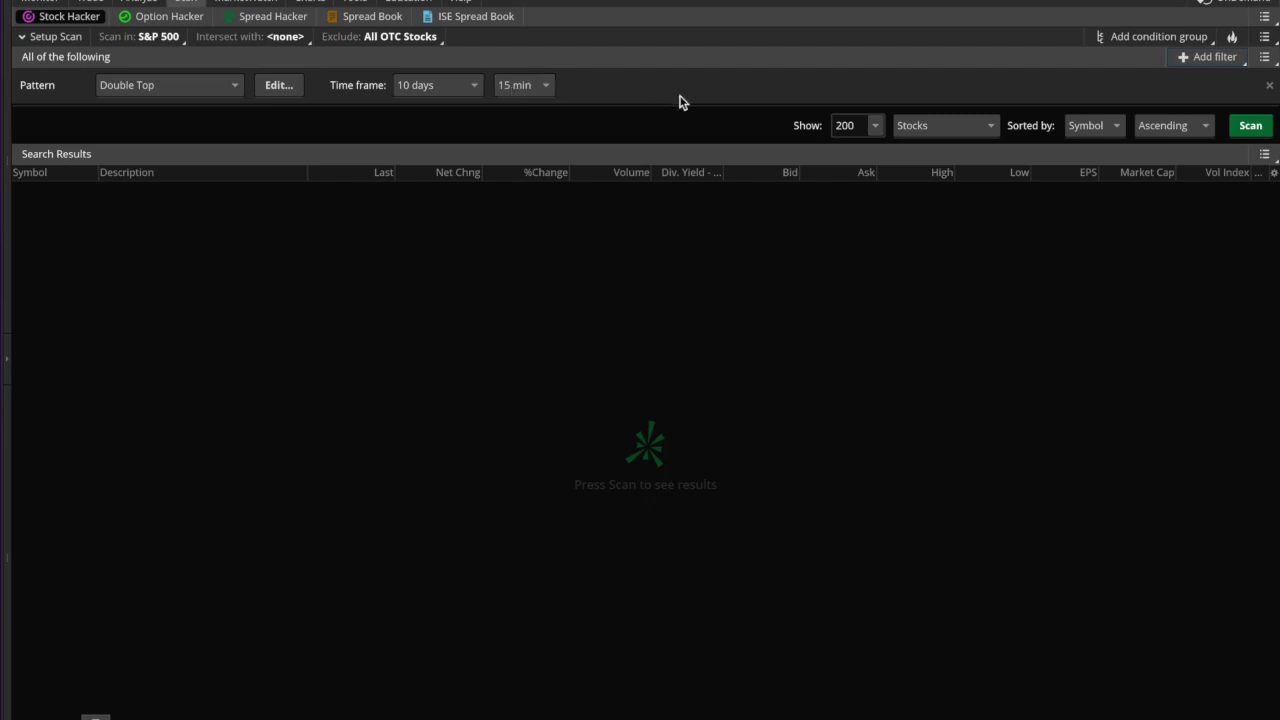
pyautogui.click(1248, 126)
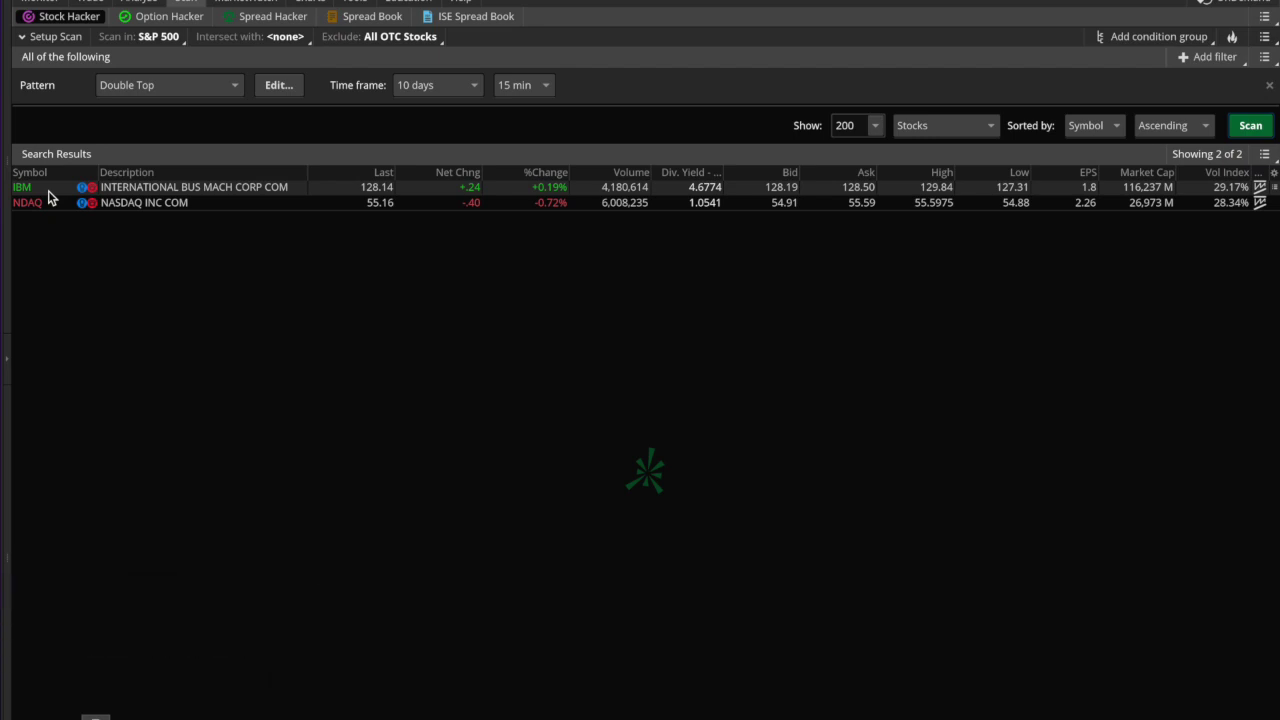
# Show the price chart for the symbol IBM in place of AMZN.
pyautogui.click(312, 3)
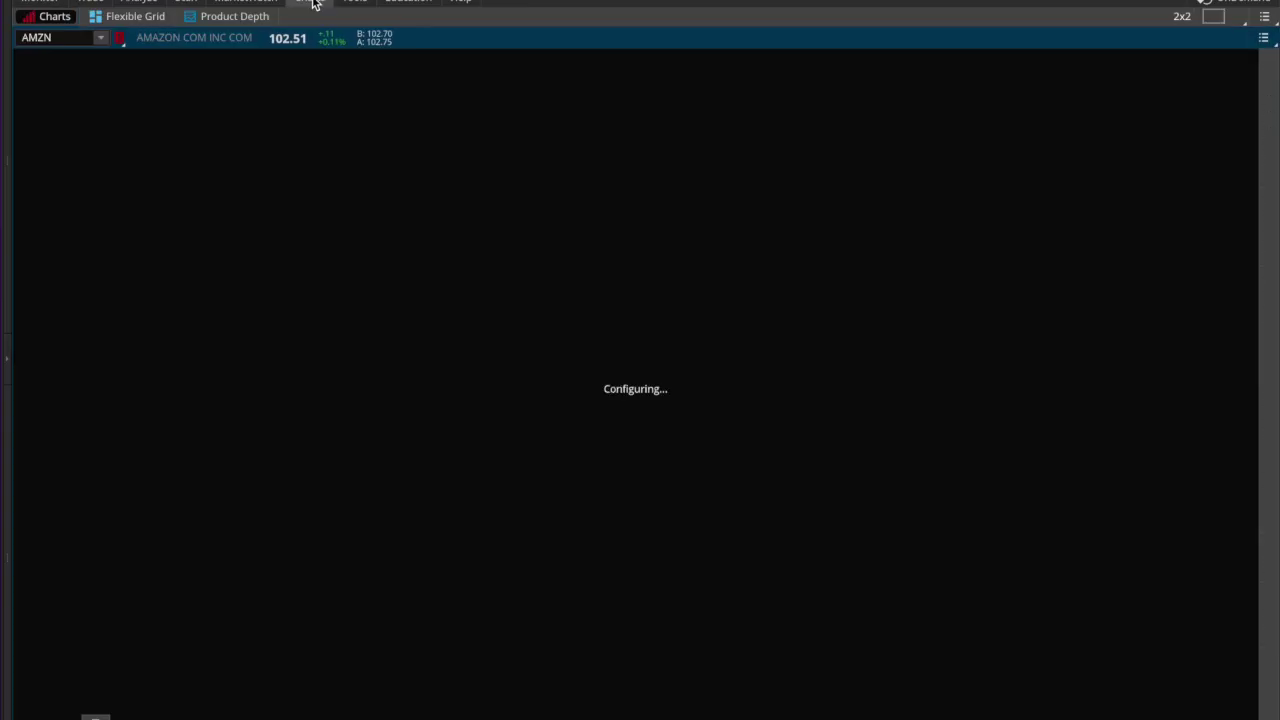
pyautogui.click(58, 38)
pyautogui.press('BackSpace')
pyautogui.press('BackSpace')
pyautogui.press('BackSpace')
pyautogui.press('BackSpace')
pyautogui.write('IBM')
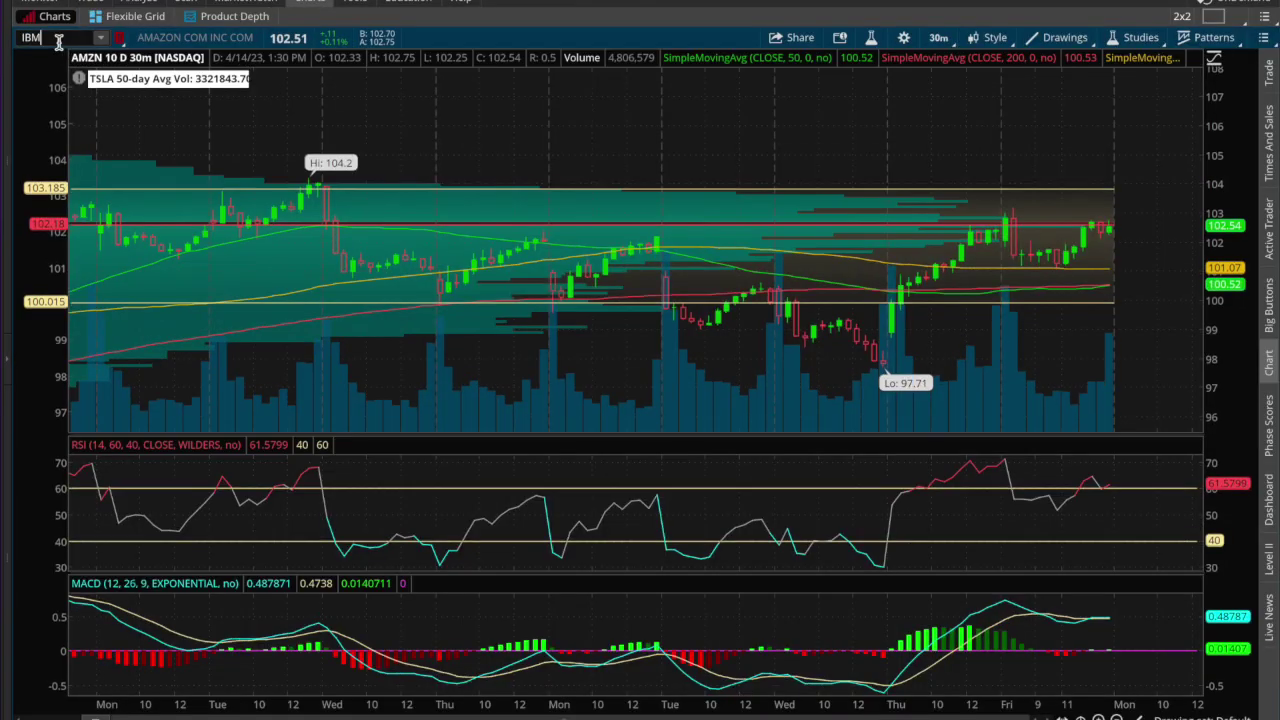
pyautogui.press('Return')
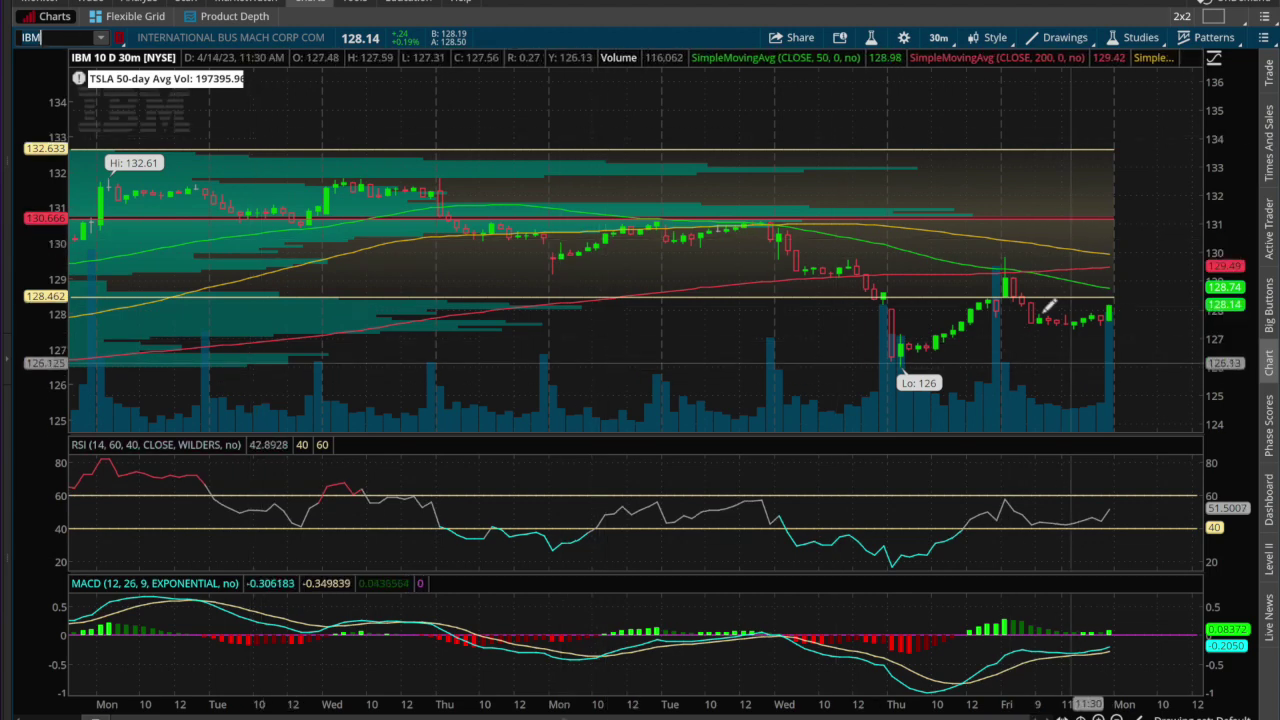
# Change the favorite 10 D : 30m time frame to a 15 min aggregation period and apply it to the IBM chart.
pyautogui.click(939, 41)
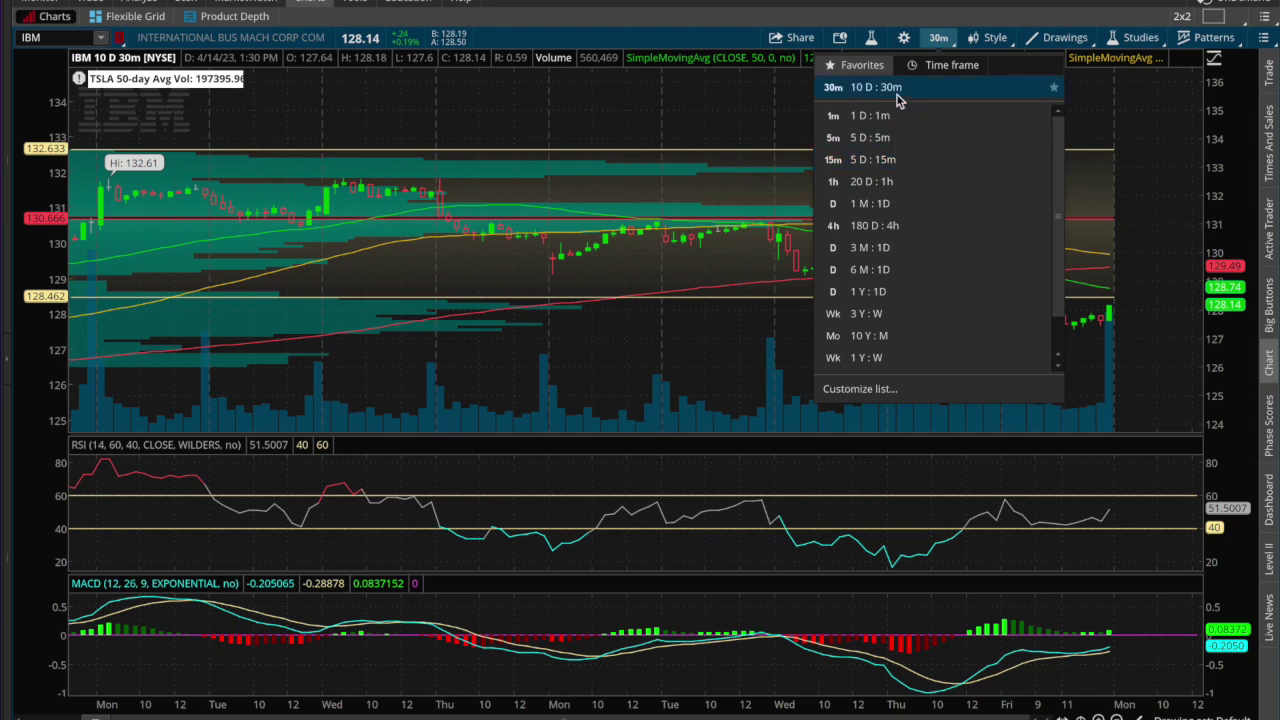
pyautogui.click(860, 389)
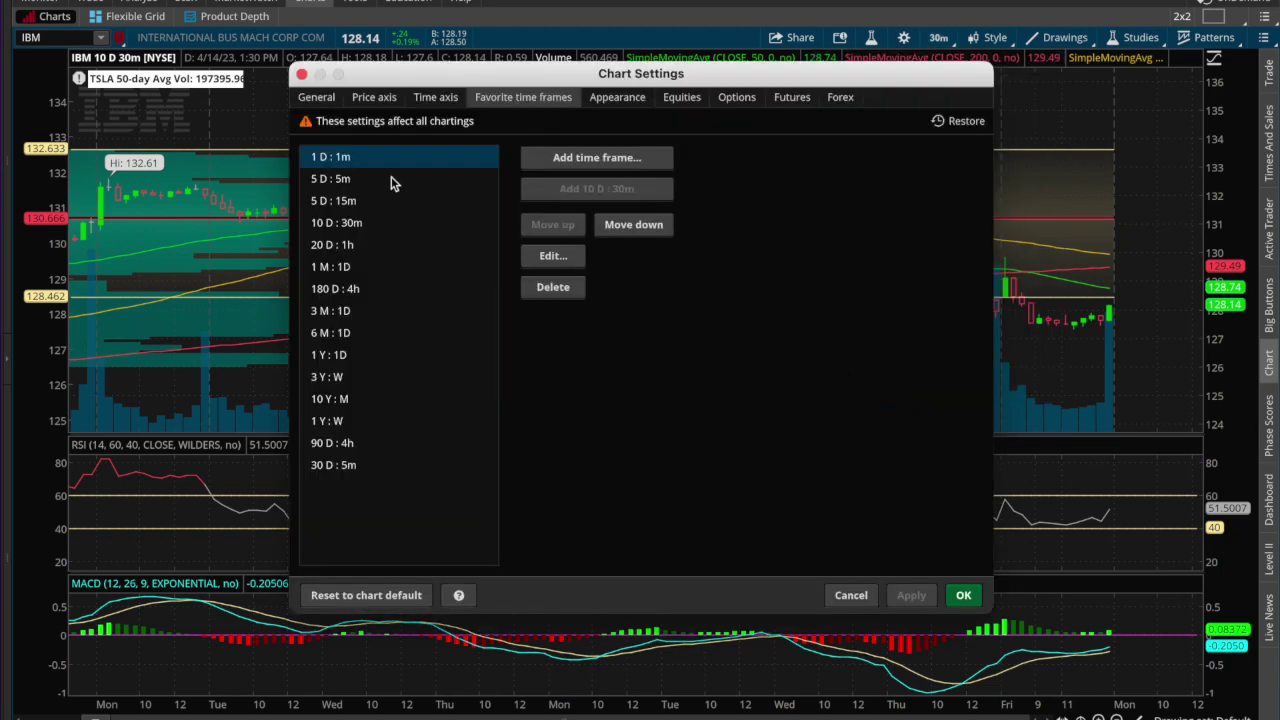
pyautogui.click(353, 226)
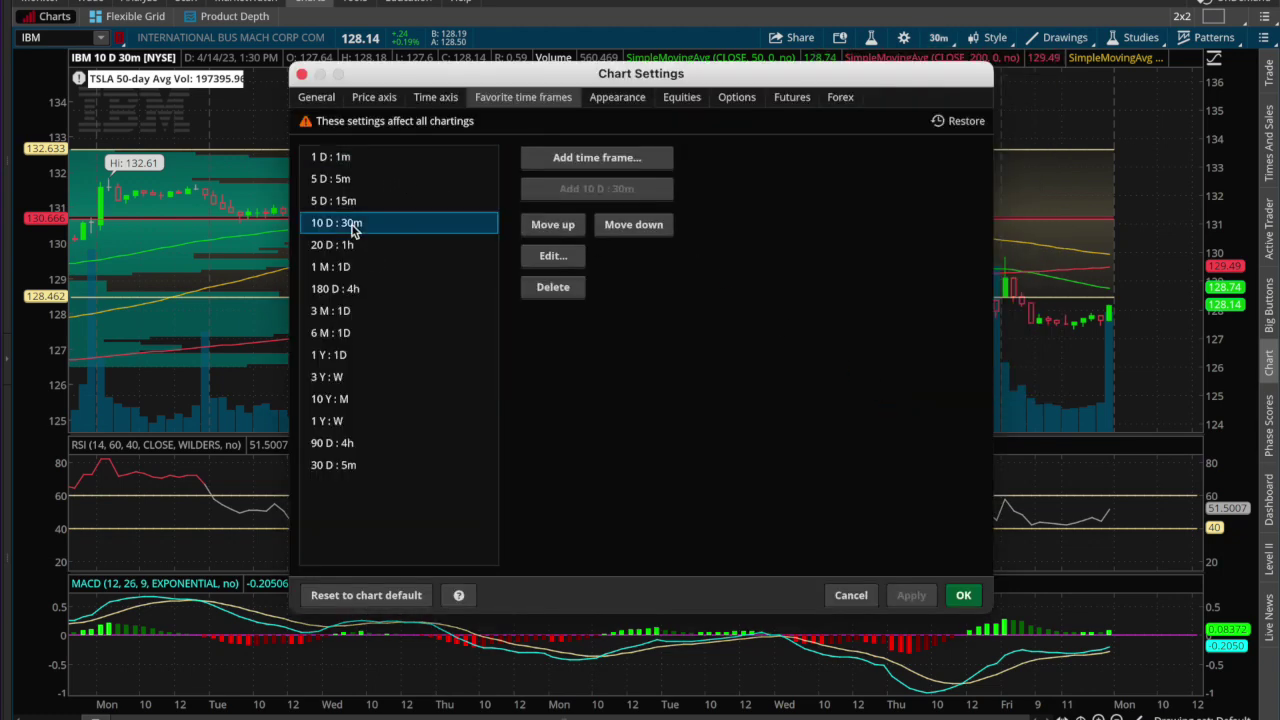
pyautogui.click(533, 257)
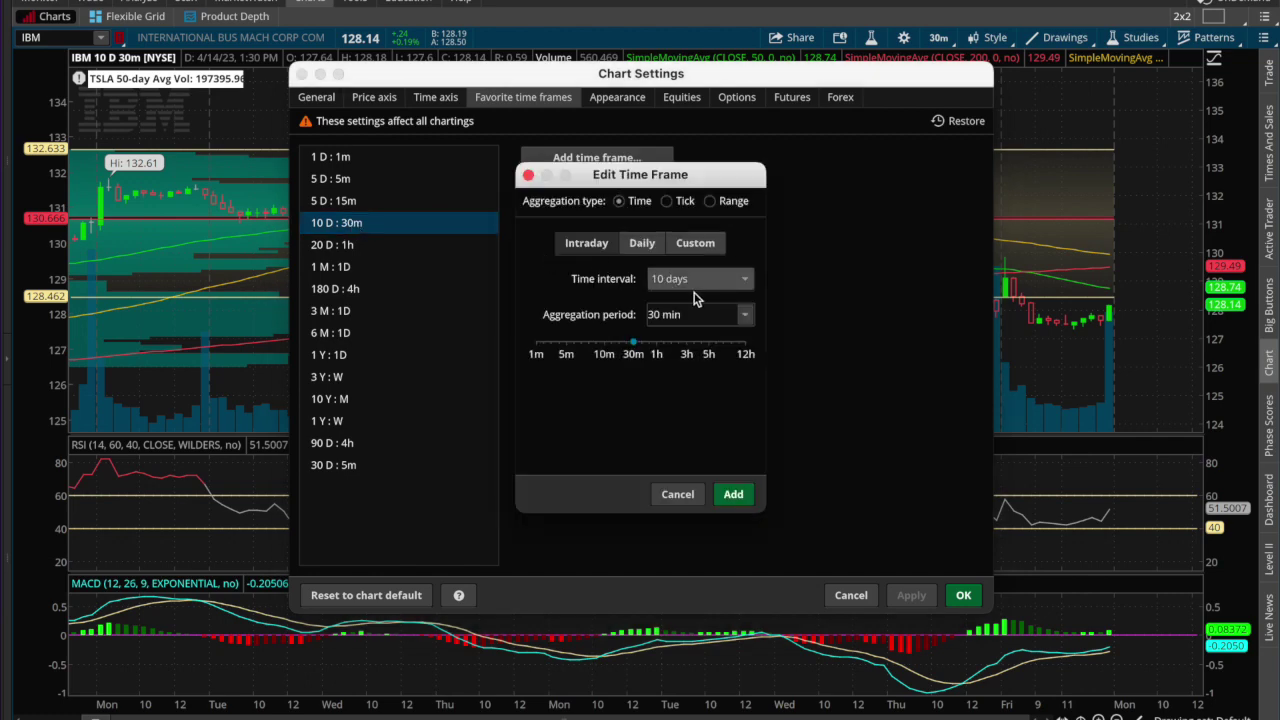
pyautogui.click(745, 315)
pyautogui.click(671, 392)
pyautogui.click(734, 494)
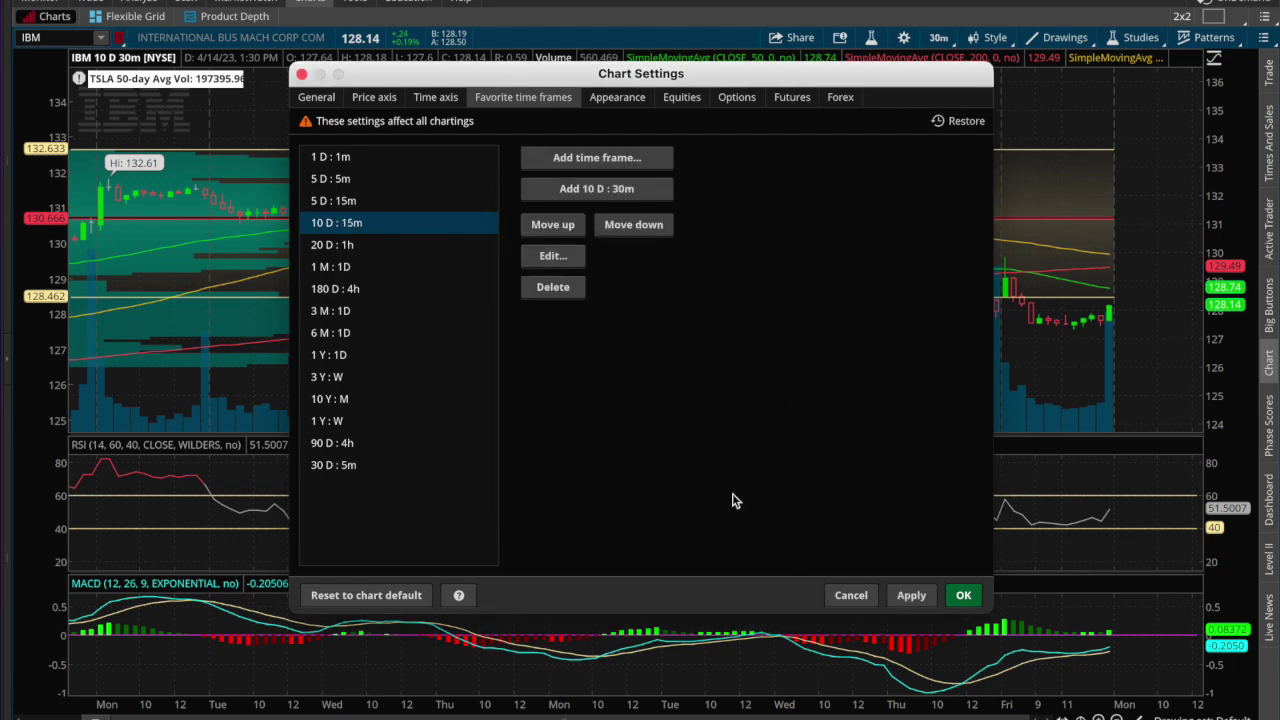
pyautogui.click(911, 598)
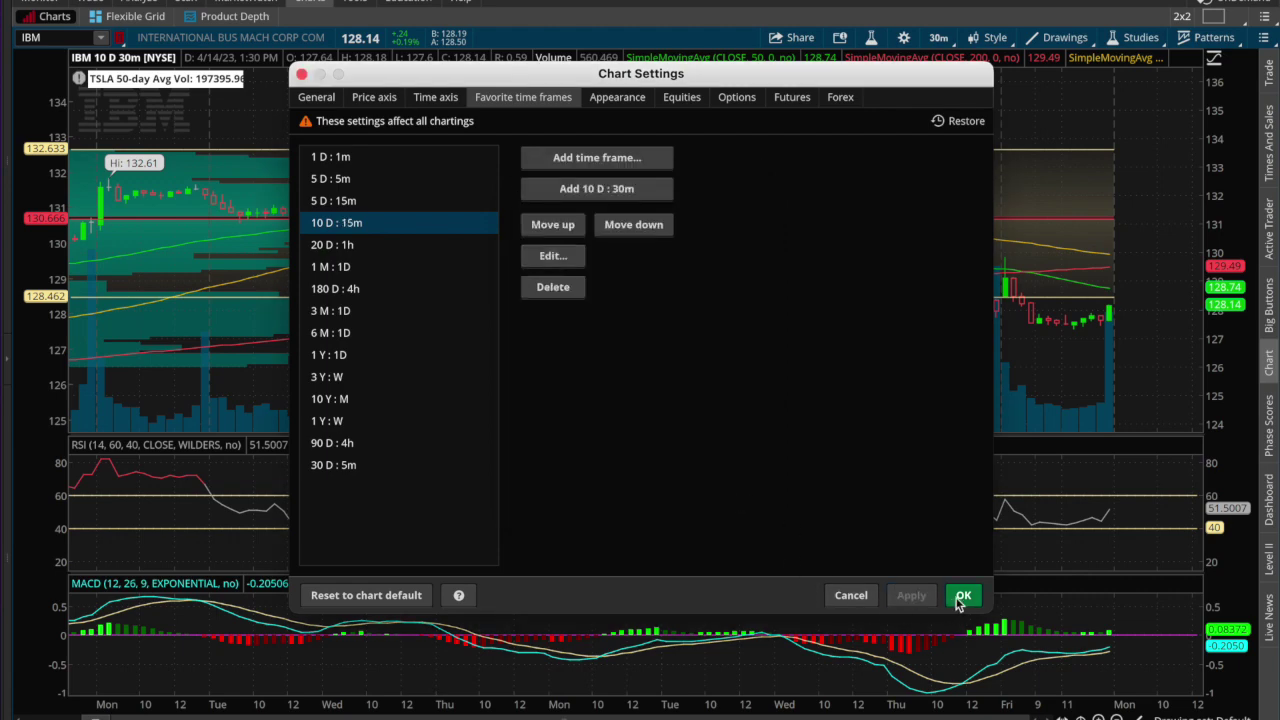
pyautogui.click(963, 596)
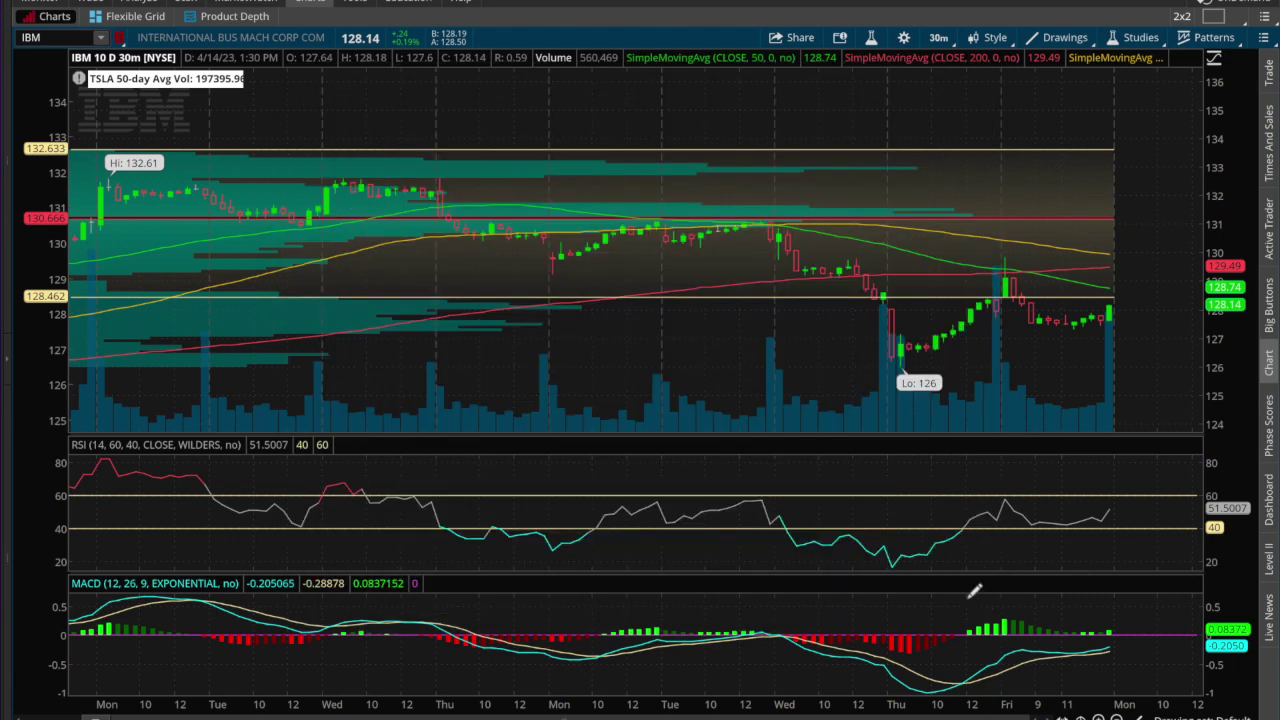
pyautogui.click(938, 38)
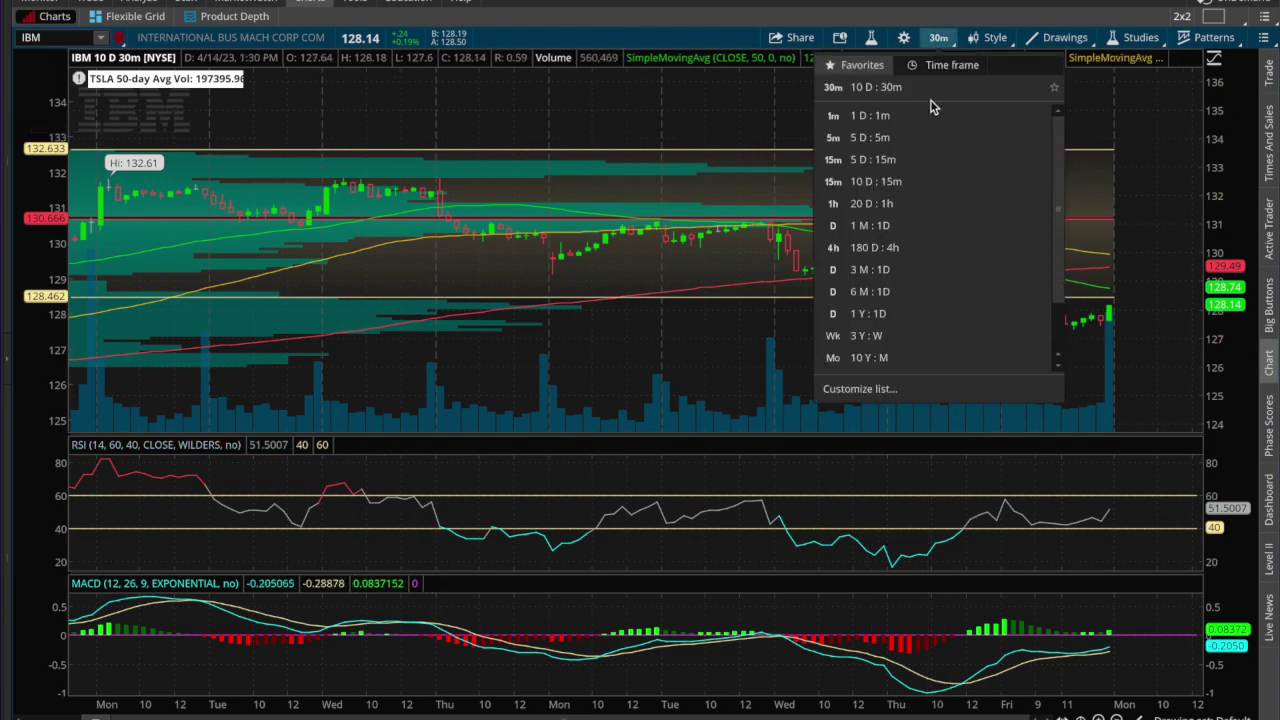
pyautogui.click(903, 187)
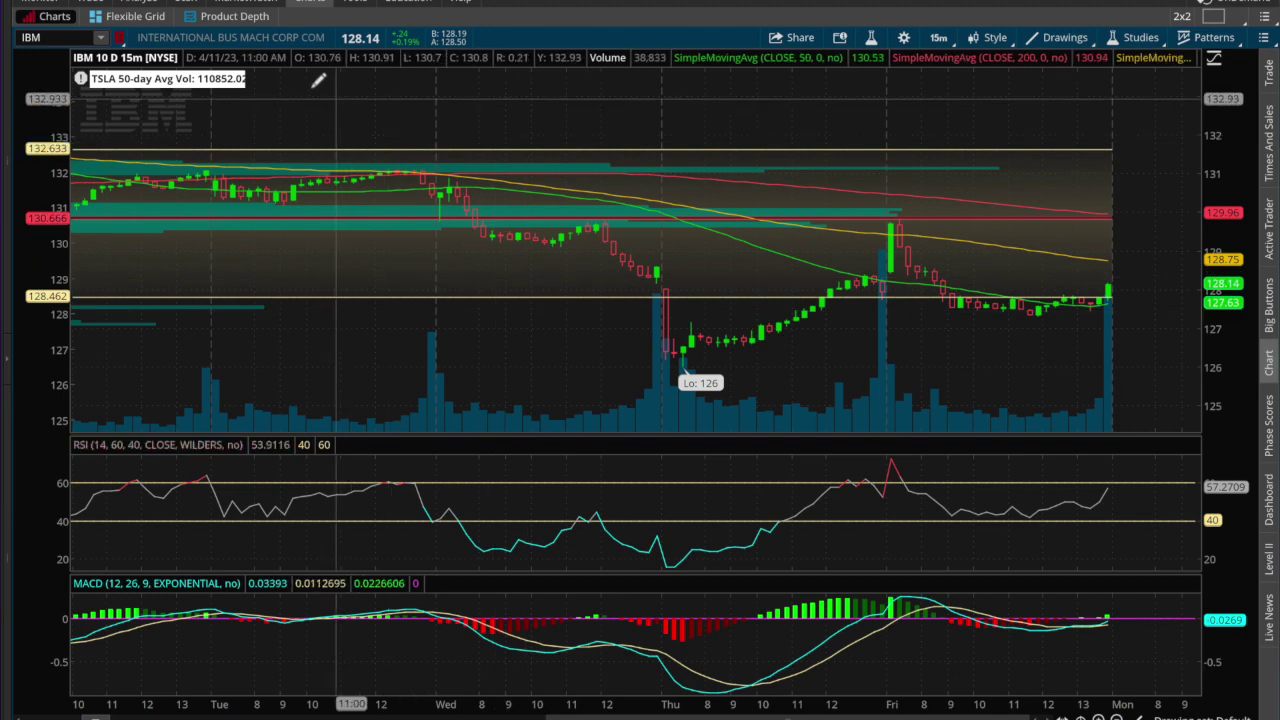
# Return to the Double Top scan results and start saving them as a watchlist named "Doubletop WL".
pyautogui.click(353, 3)
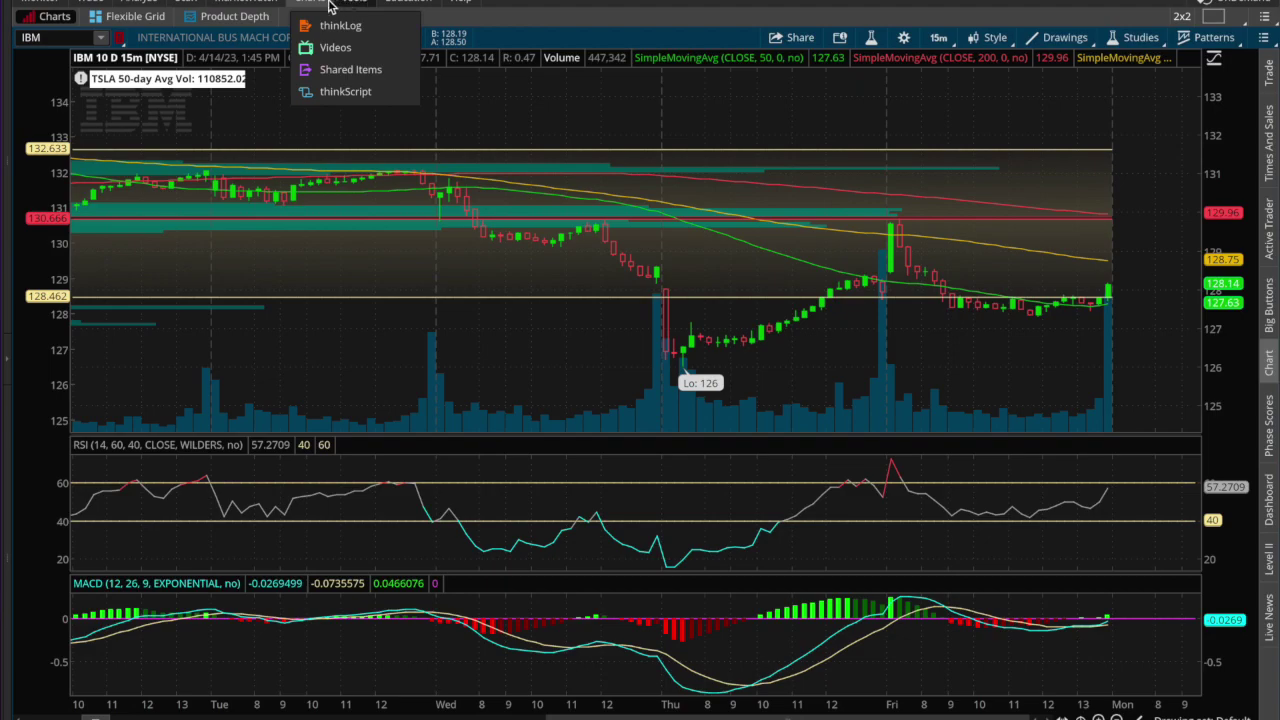
pyautogui.click(188, 3)
pyautogui.click(190, 5)
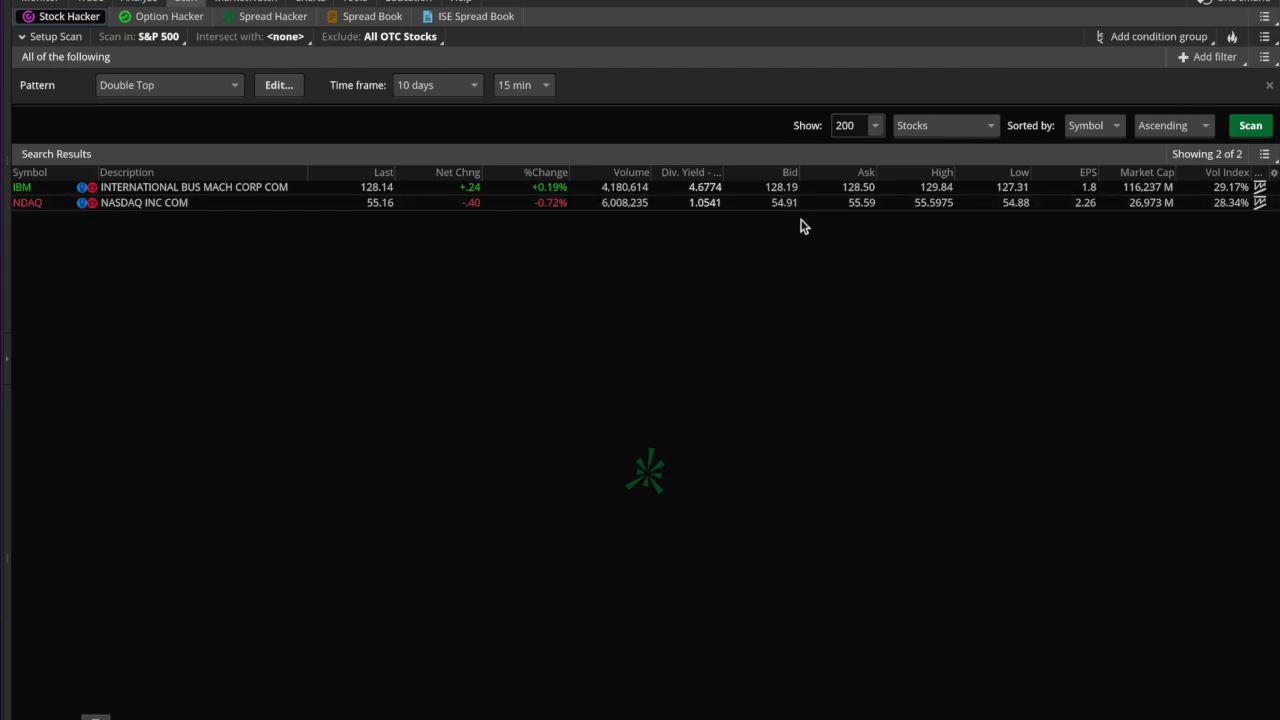
pyautogui.click(1265, 155)
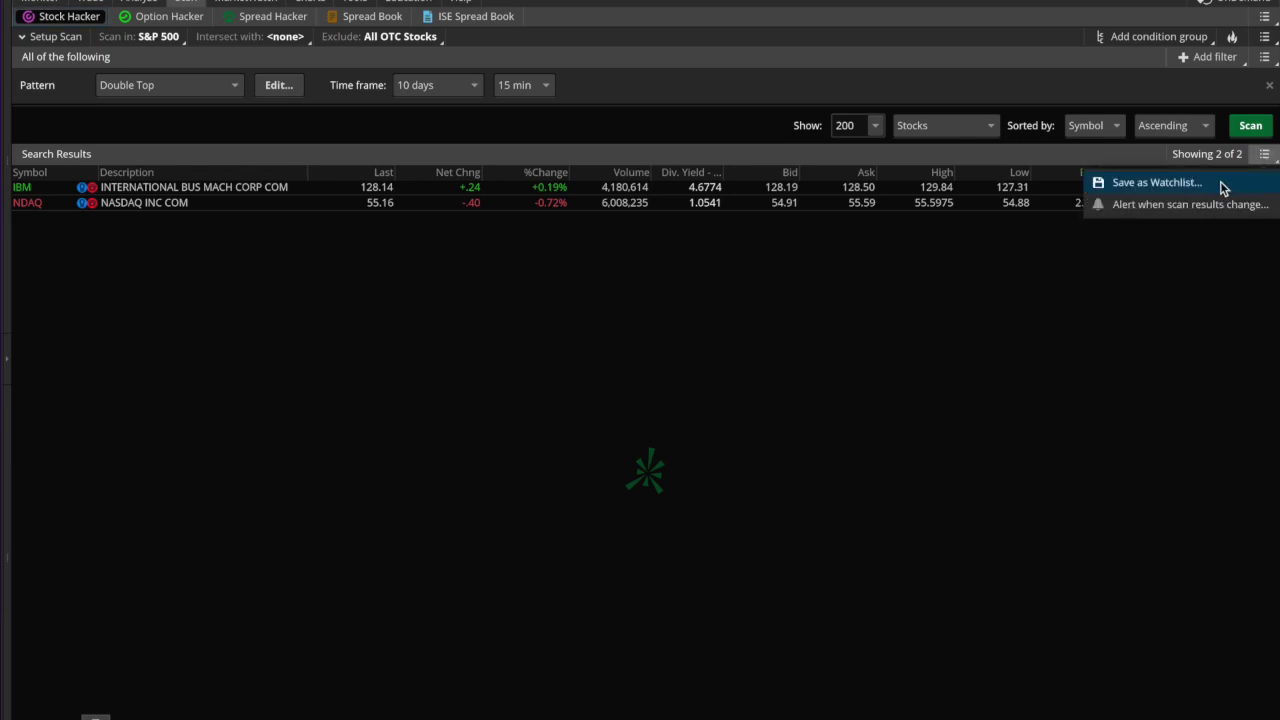
pyautogui.click(1160, 183)
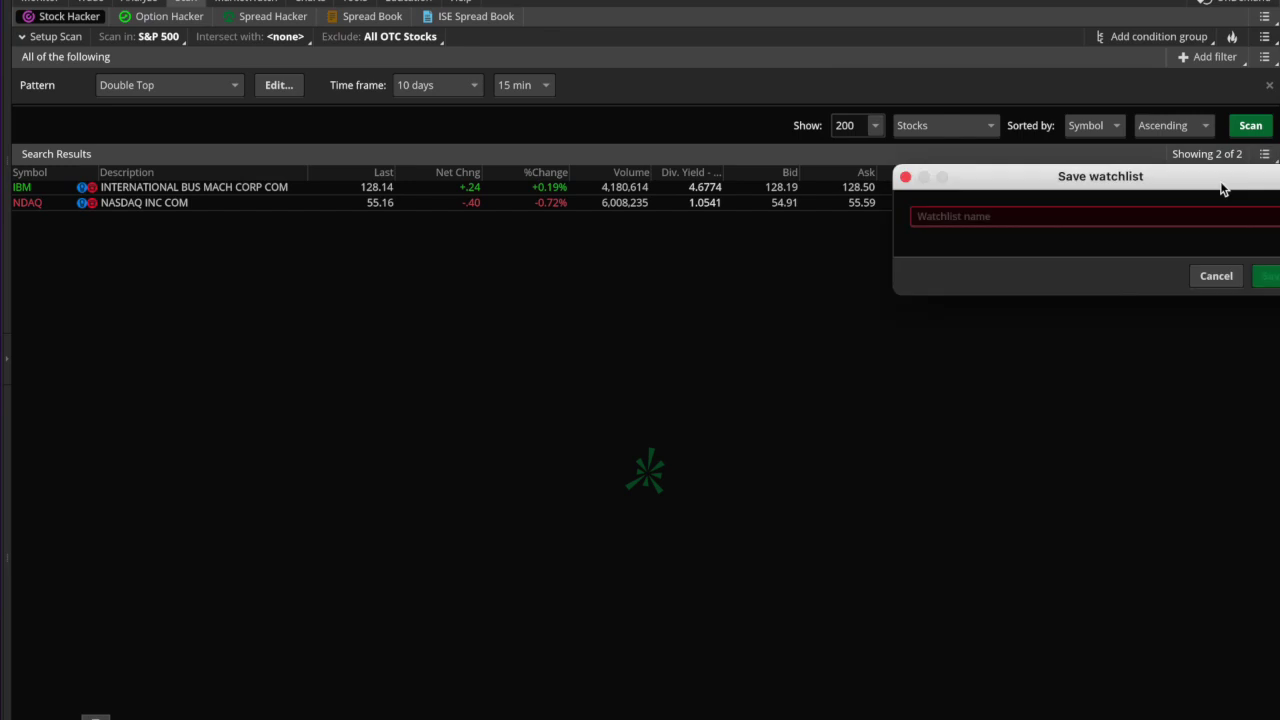
pyautogui.click(1095, 216)
pyautogui.write('Doubletop')
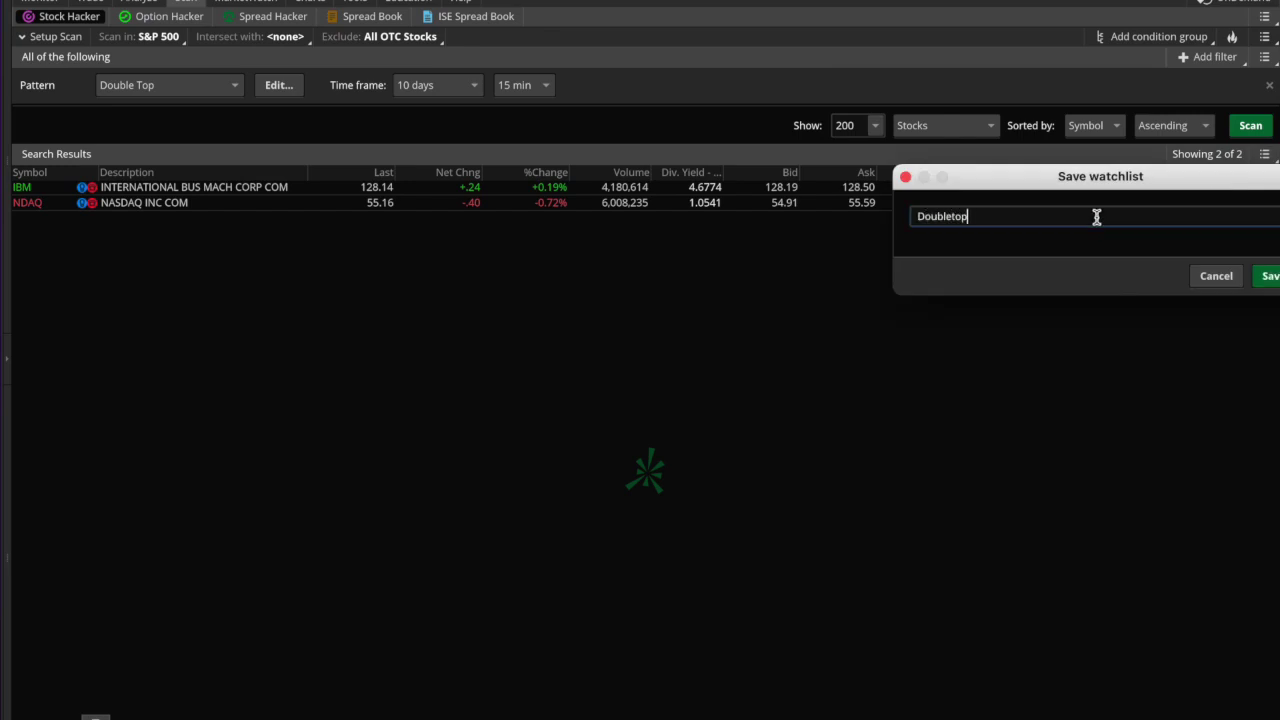
pyautogui.write(' WL')
# Shorten the new watchlist's name to "2Top WL" and save it.
pyautogui.click(952, 216)
pyautogui.press('BackSpace')
pyautogui.press('BackSpace')
pyautogui.press('BackSpace')
pyautogui.press('BackSpace')
pyautogui.press('BackSpace')
pyautogui.press('BackSpace')
pyautogui.press('BackSpace')
pyautogui.write('2T')
pyautogui.click(1268, 277)
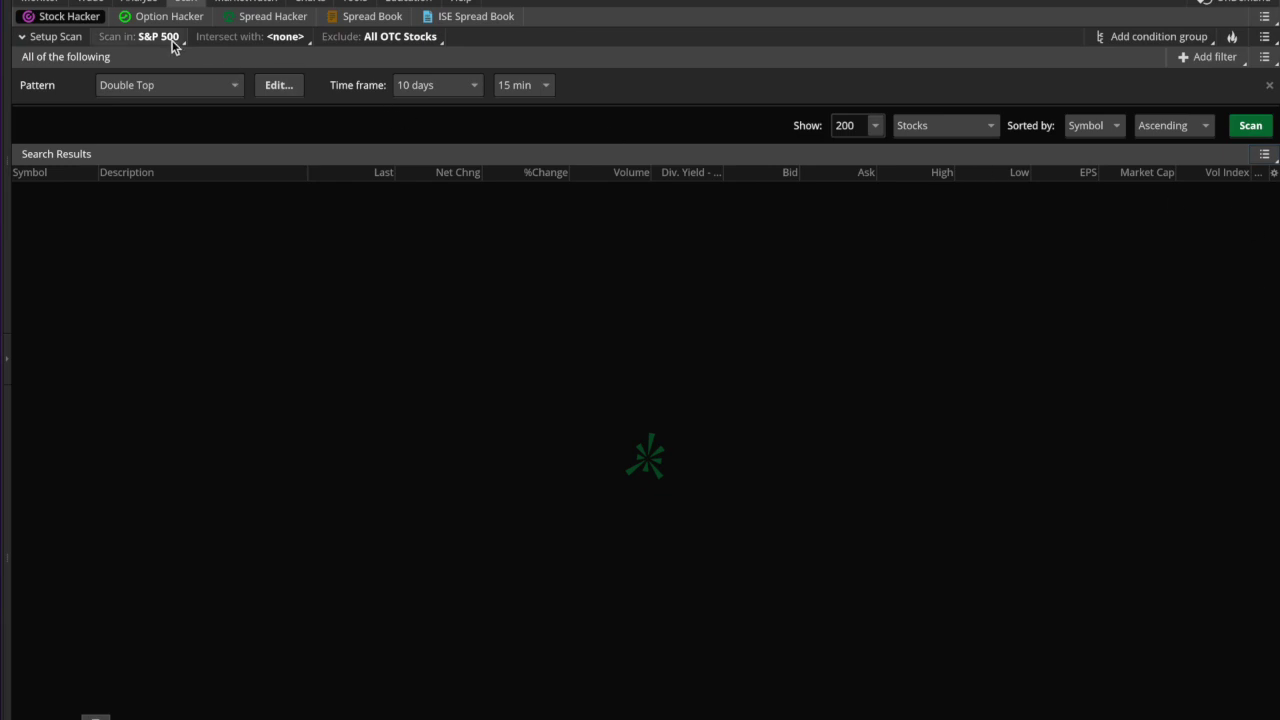
# Expand the sidebar, show the personal watchlist 2Top WL in the first watchlist gadget, and widen its Symbol column.
pyautogui.click(6, 358)
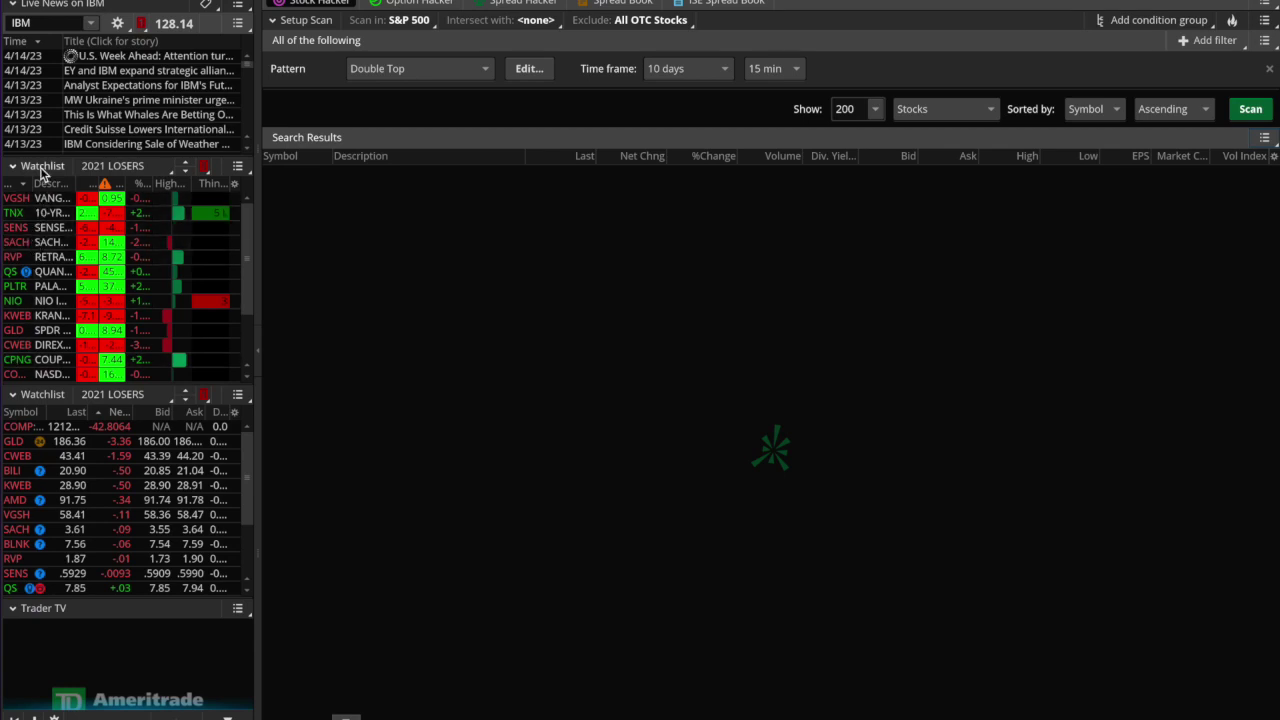
pyautogui.click(87, 173)
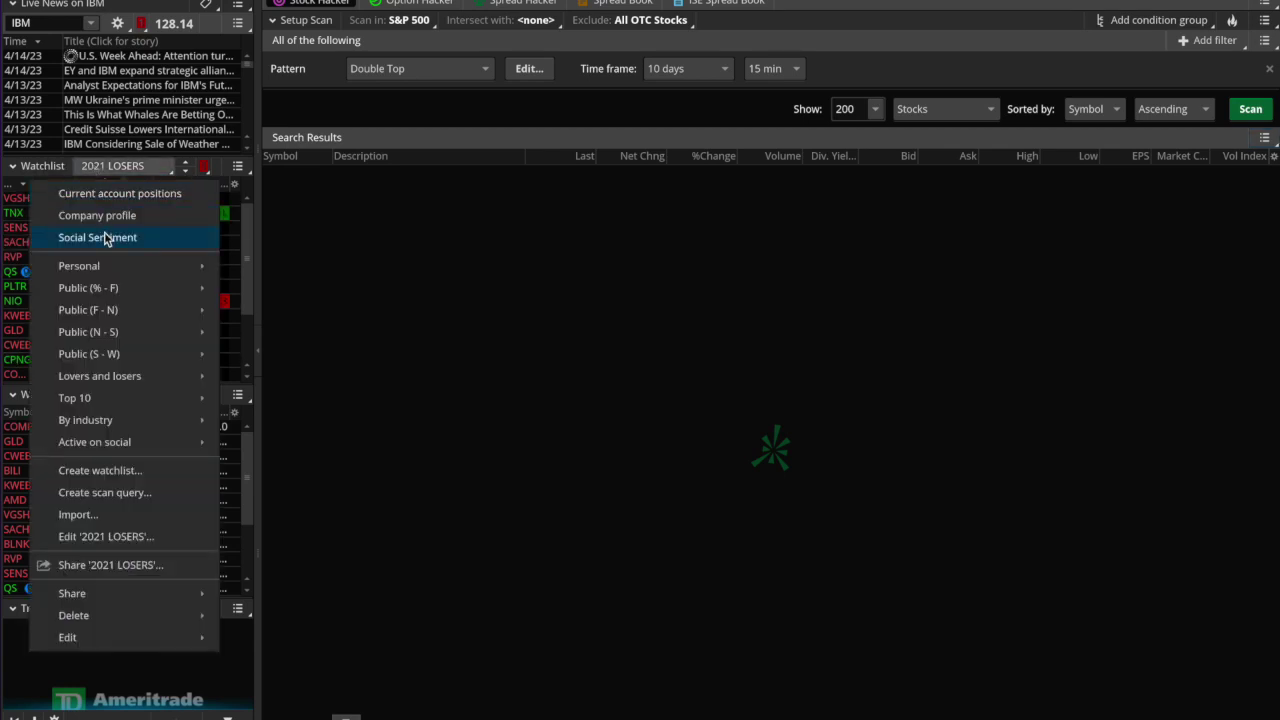
pyautogui.moveTo(125, 265)
pyautogui.click(249, 288)
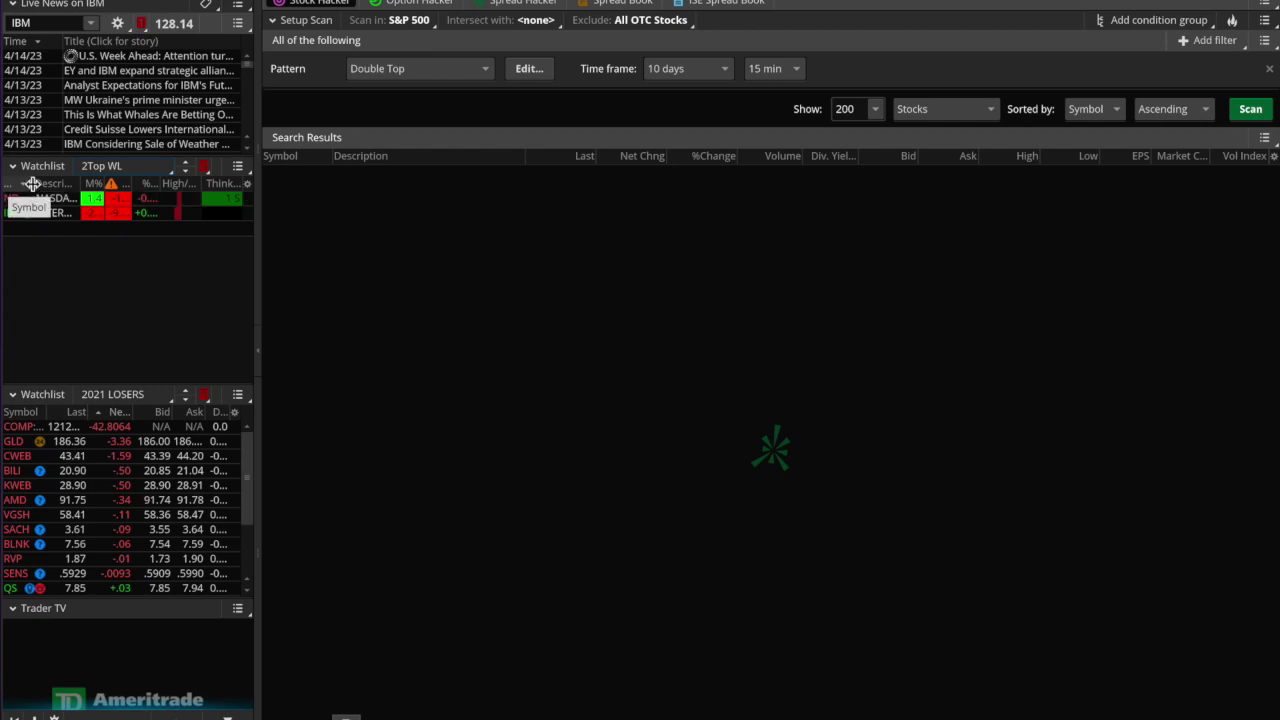
pyautogui.moveTo(33, 184); pyautogui.dragTo(49, 184)
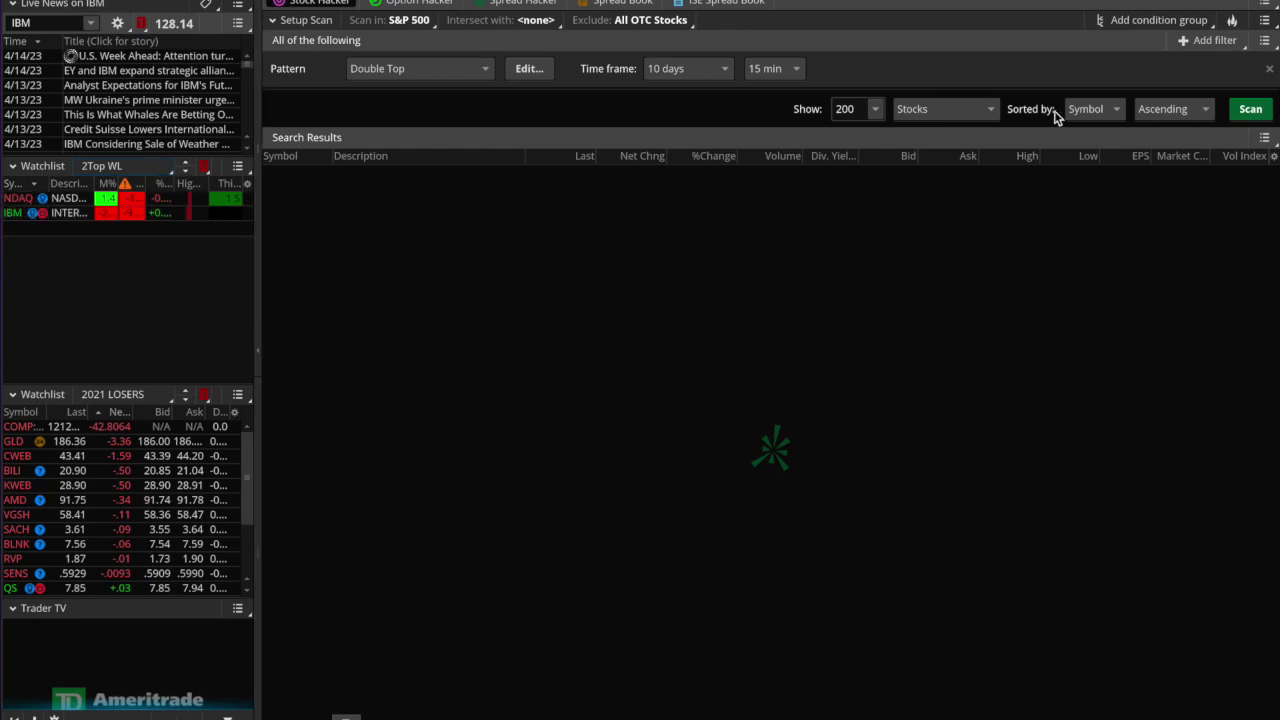
# Rerun the scan and start a scan-results alert named "2TopAlert" for the event "A symbol is added".
pyautogui.click(1250, 109)
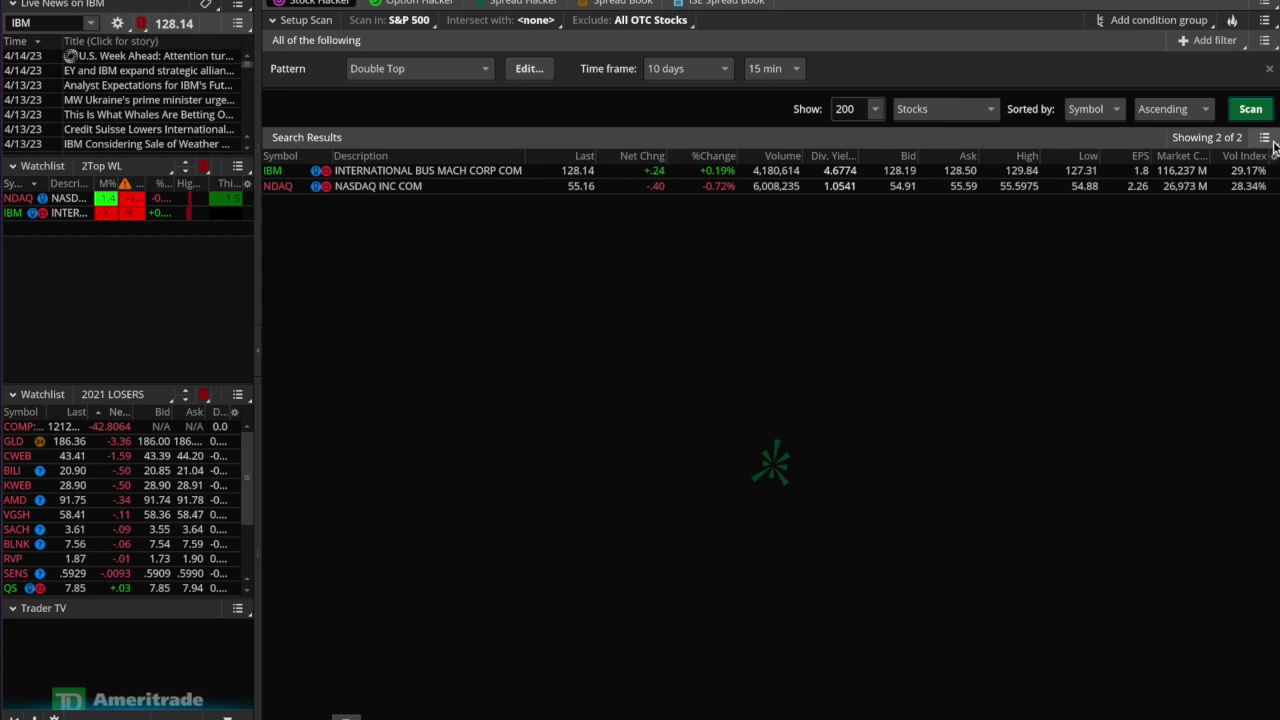
pyautogui.click(1265, 138)
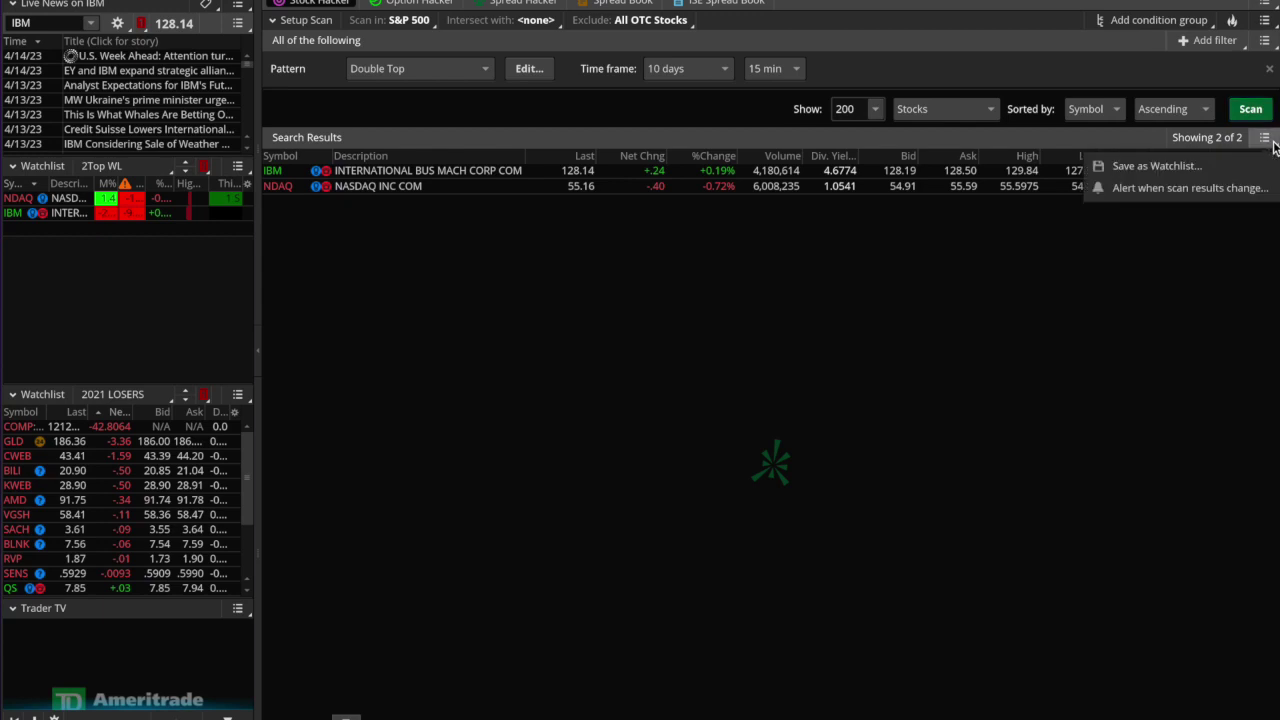
pyautogui.click(1216, 190)
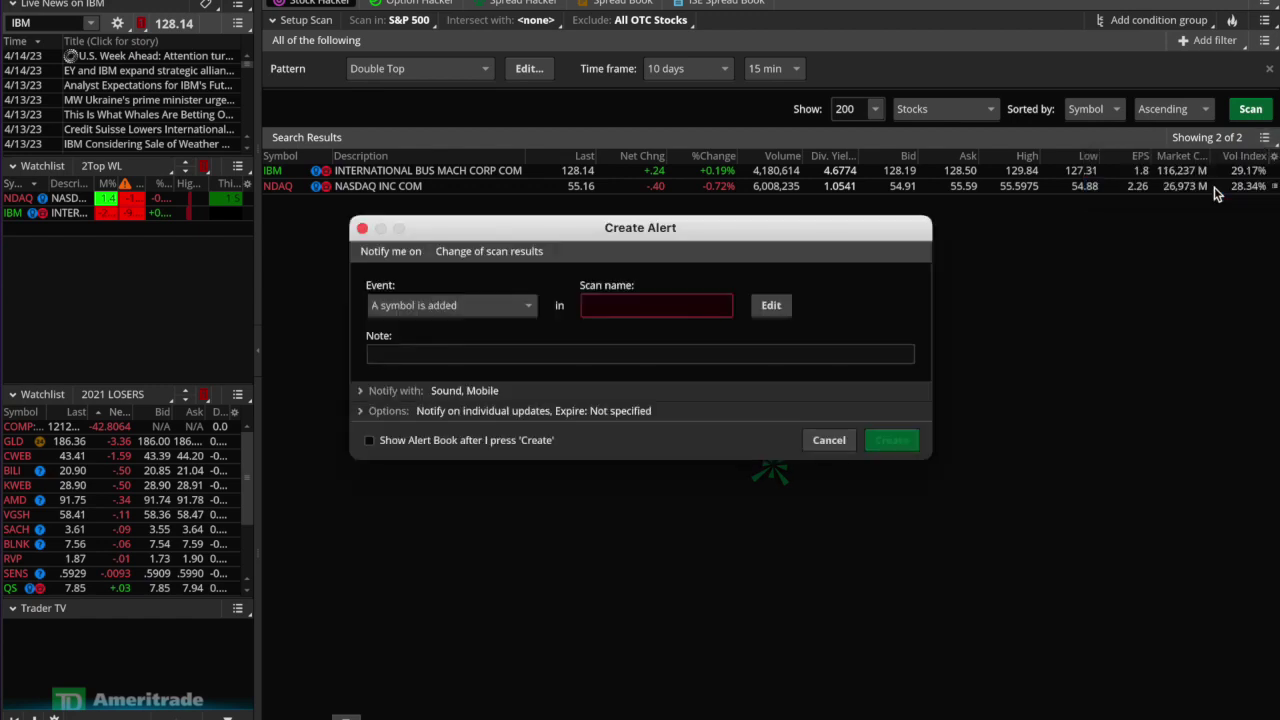
pyautogui.click(532, 307)
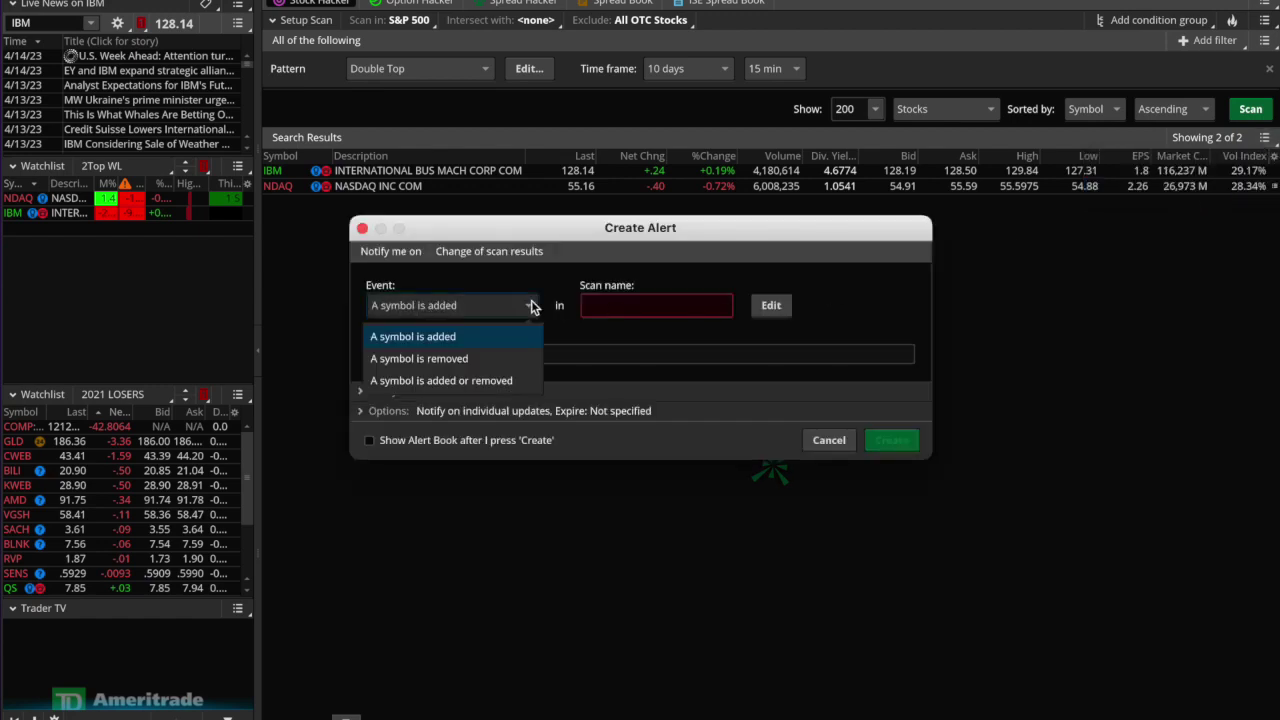
pyautogui.click(624, 307)
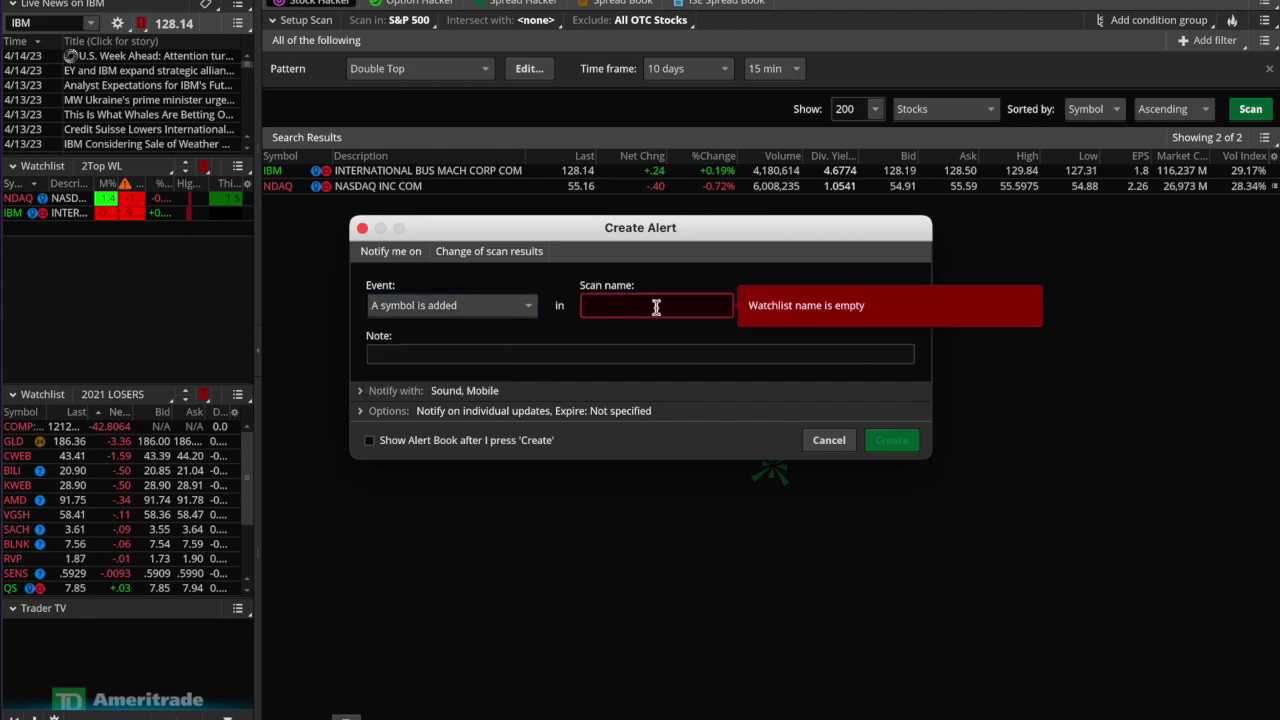
pyautogui.write('2')
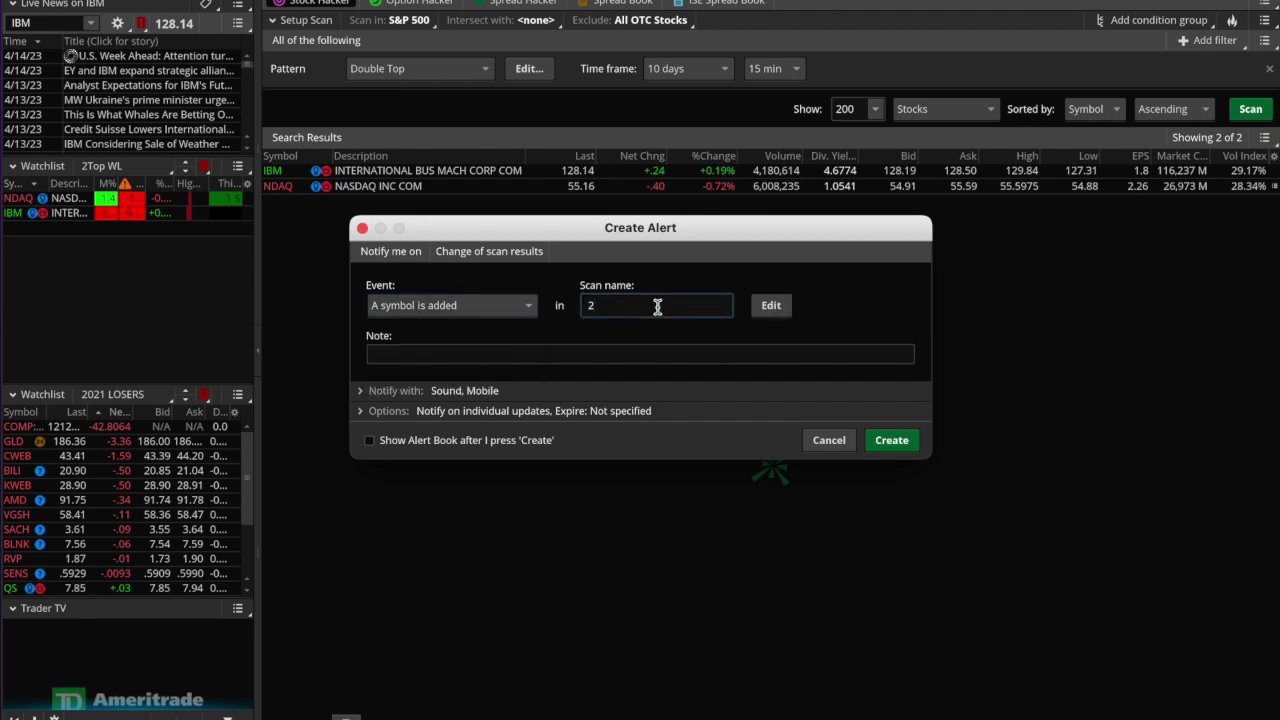
pyautogui.write('TopAlert')
# Set the alert's notification sound to Chimes.
pyautogui.click(360, 390)
pyautogui.scroll(-3, 450, 405)
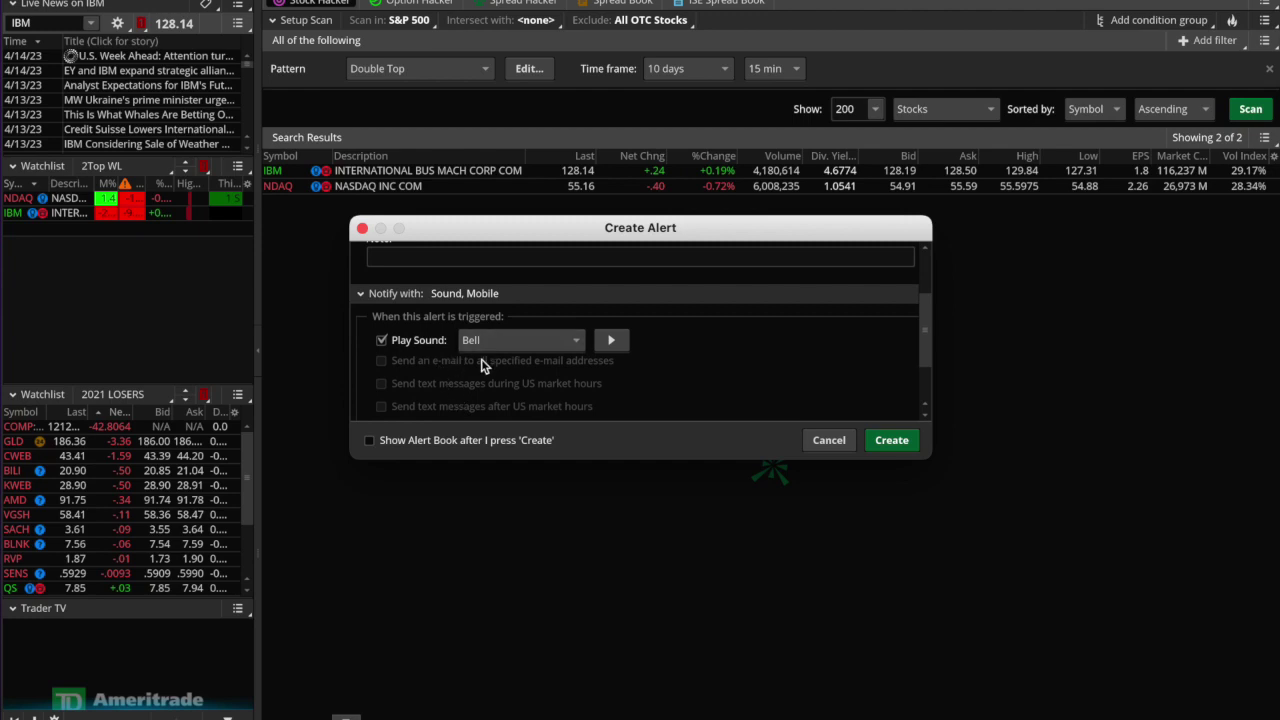
pyautogui.scroll(-1, 483, 366)
pyautogui.click(578, 273)
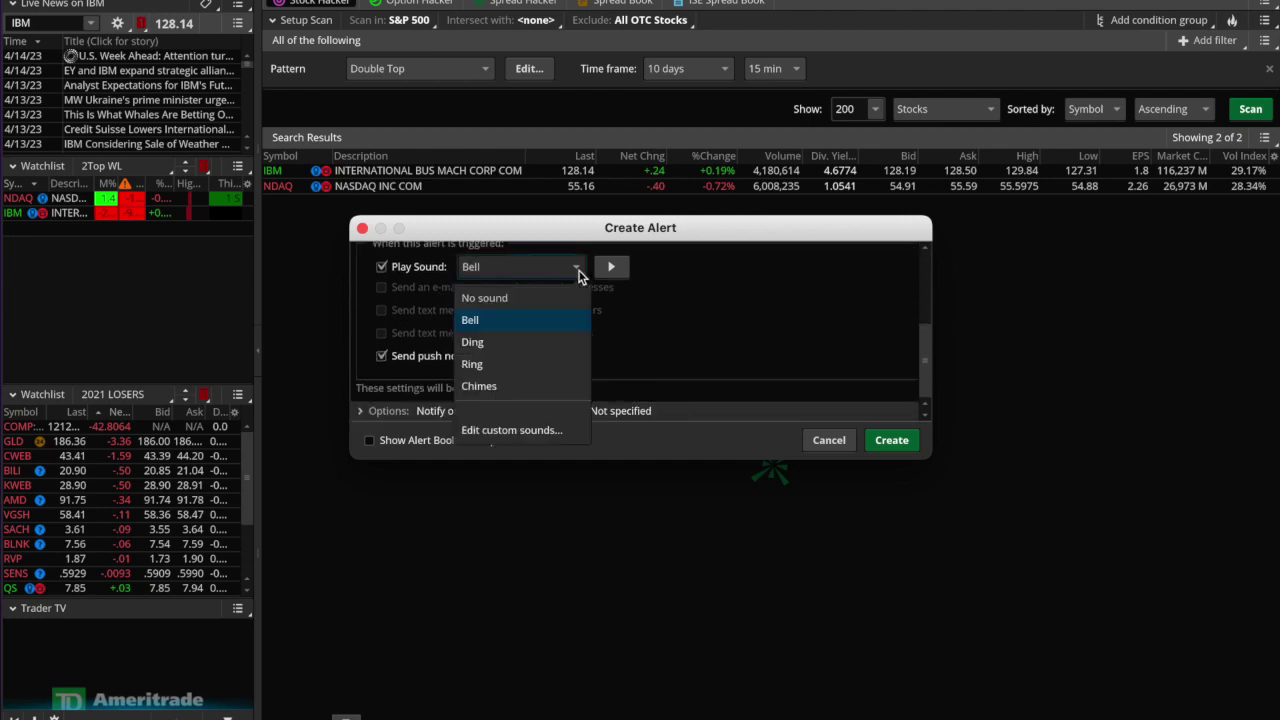
pyautogui.click(494, 389)
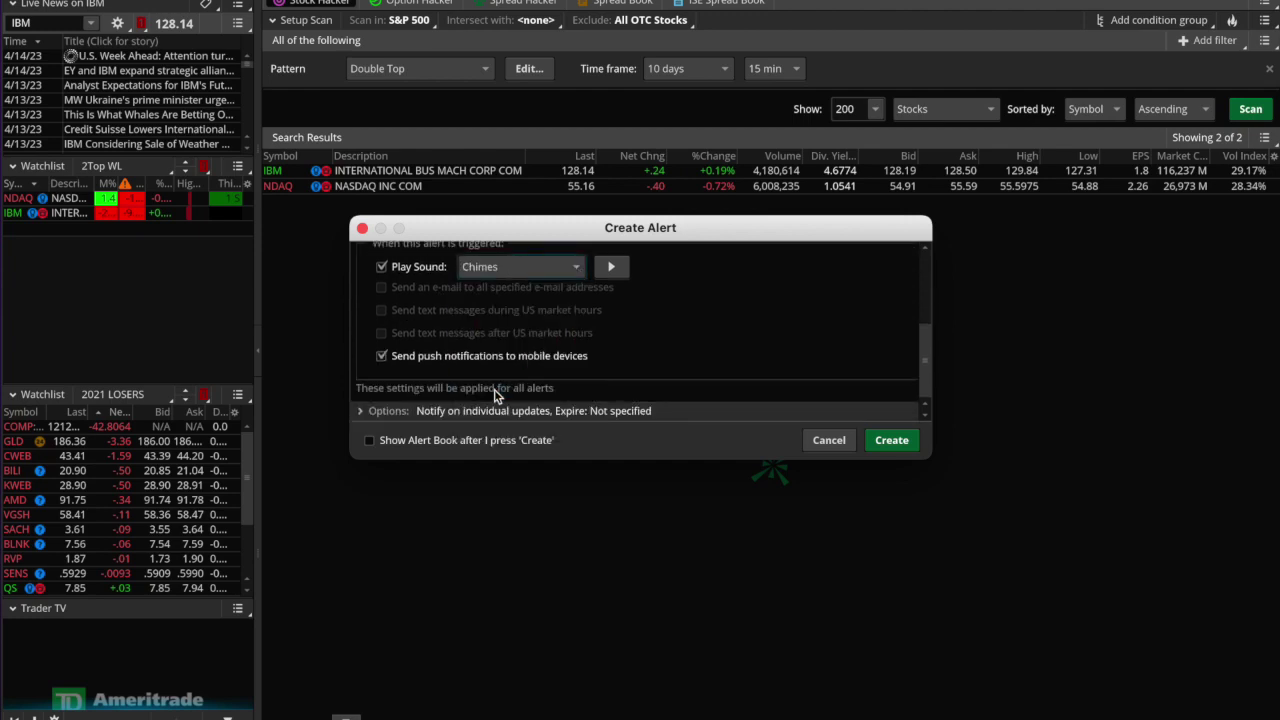
# Preview the Chimes alert sound, change the notification sound to Ring and preview it.
pyautogui.click(611, 266)
pyautogui.click(517, 266)
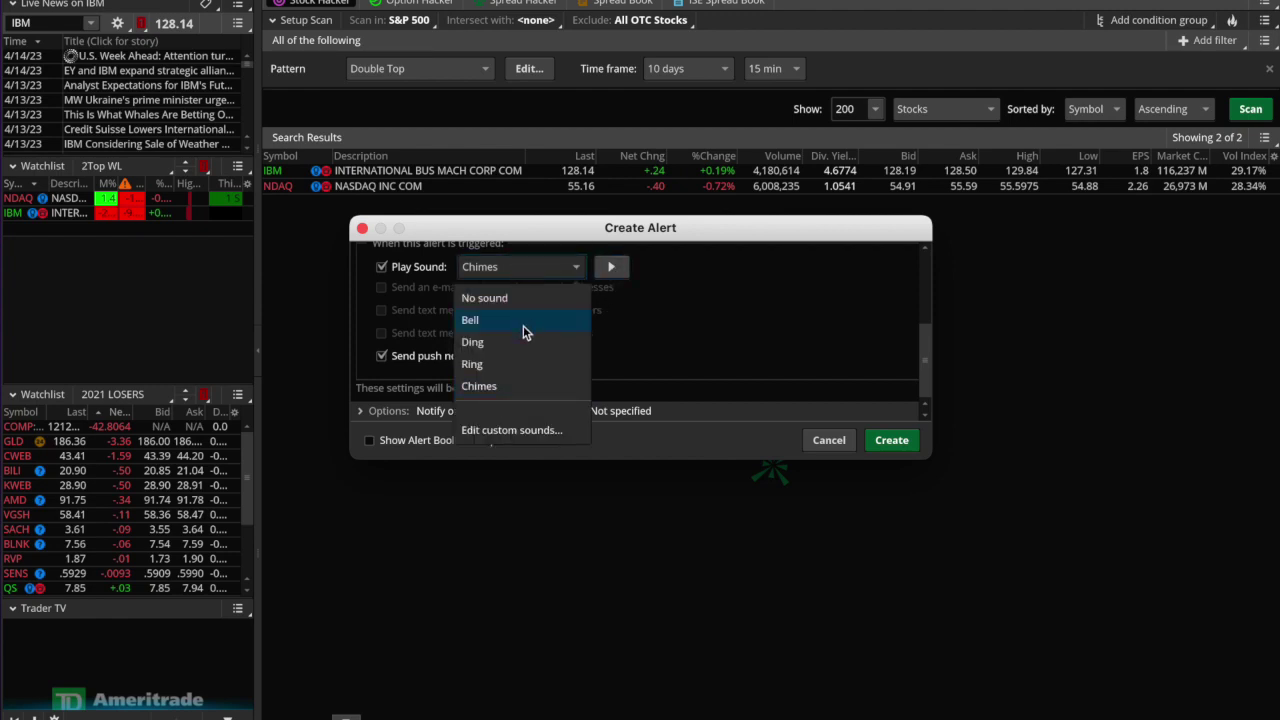
pyautogui.click(515, 362)
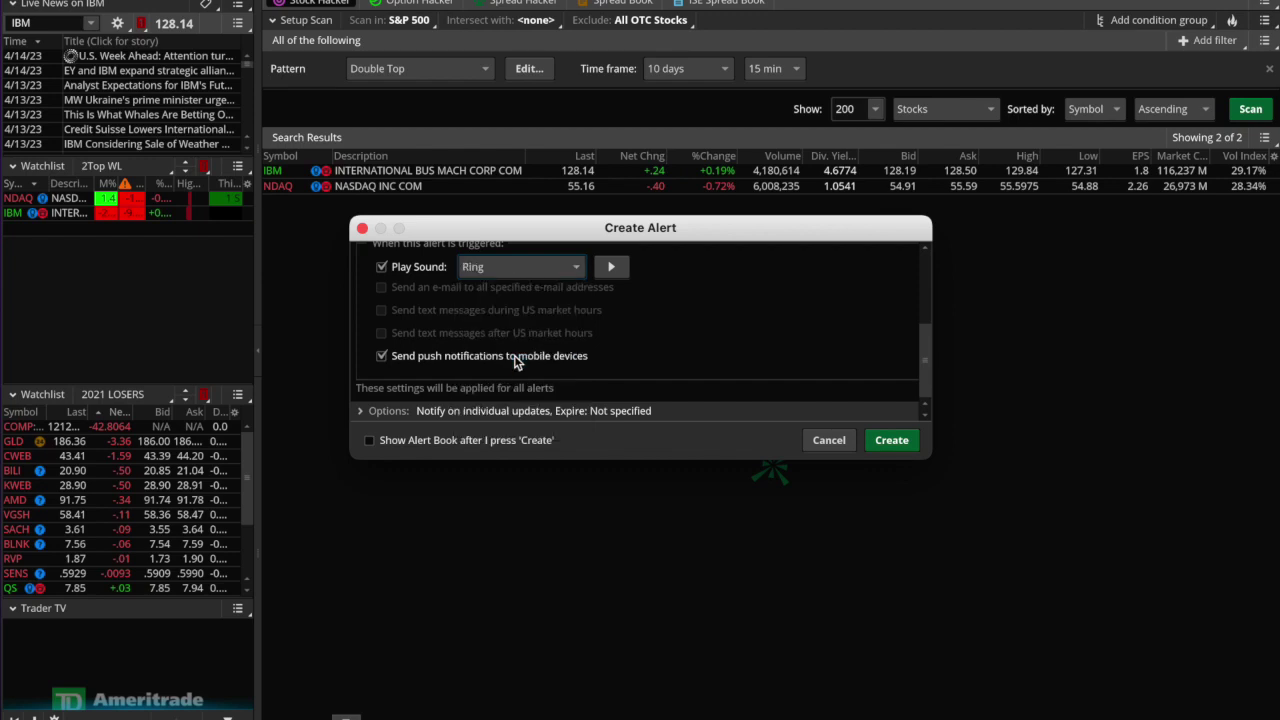
pyautogui.click(612, 270)
# Expand the alert's options and review the message frequency and expiration settings.
pyautogui.click(377, 411)
pyautogui.scroll(-3, 400, 380)
pyautogui.scroll(2, 437, 385)
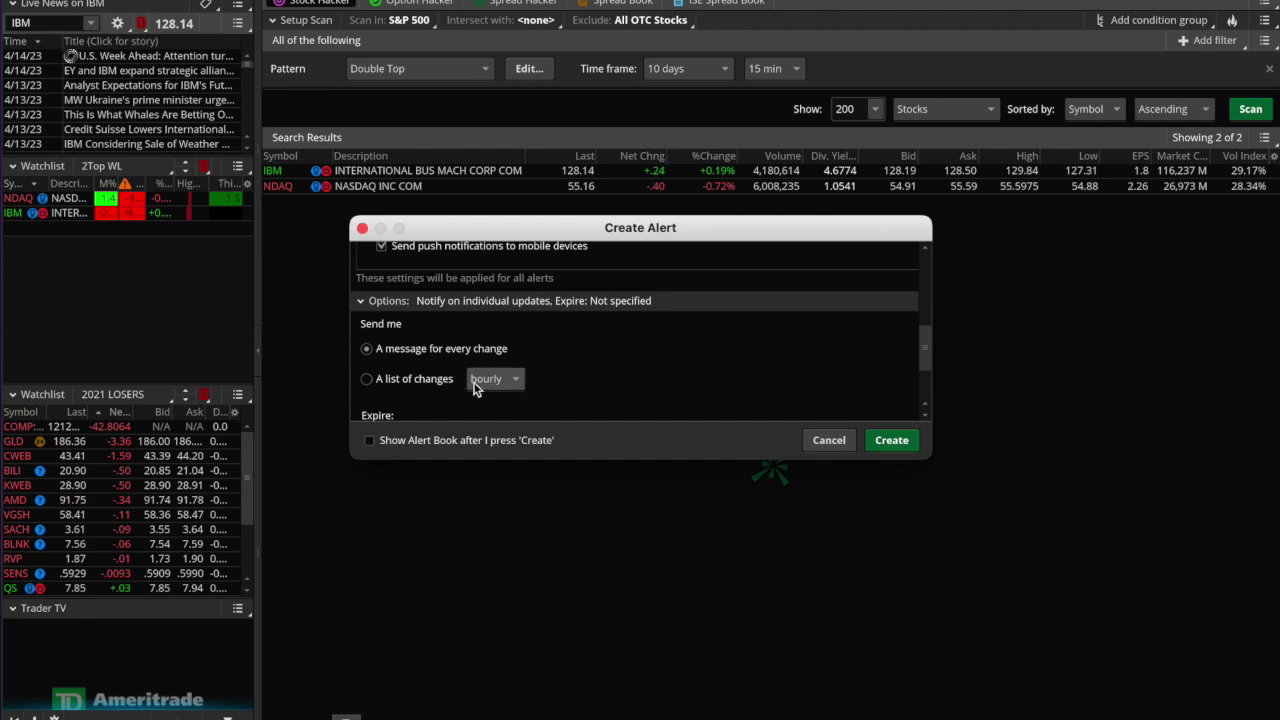
pyautogui.scroll(-2, 586, 372)
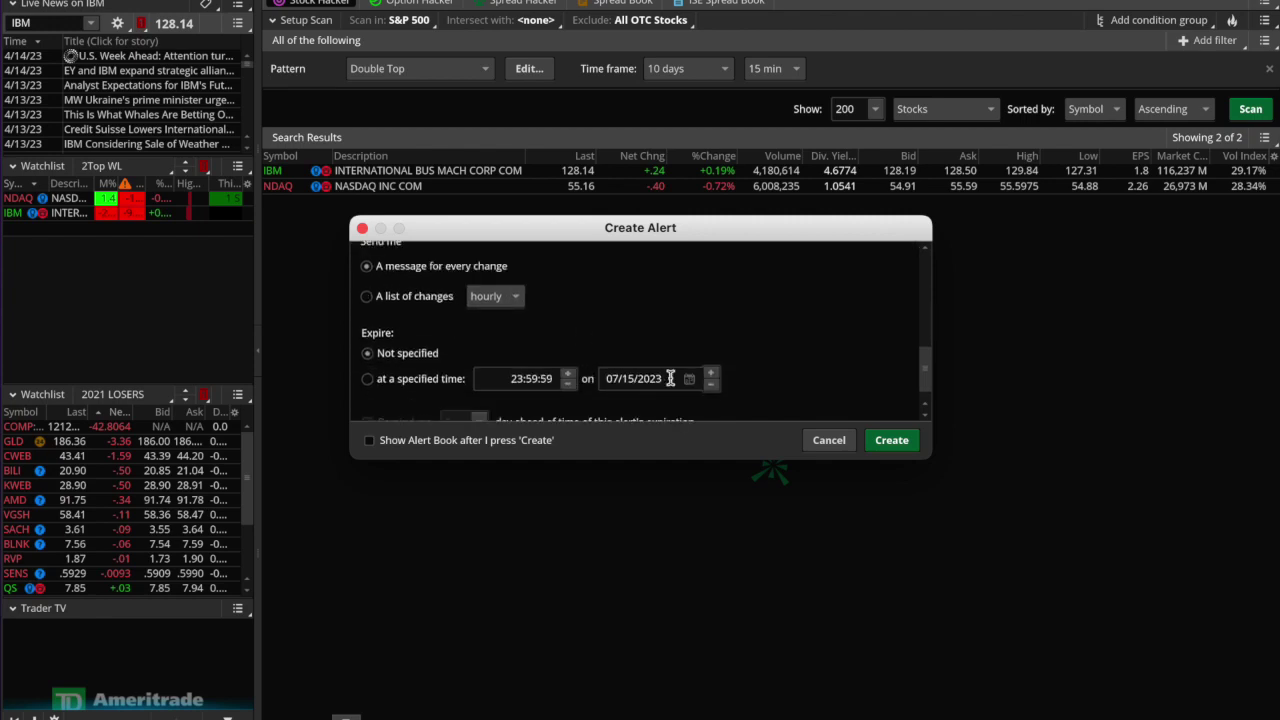
pyautogui.scroll(-1, 672, 384)
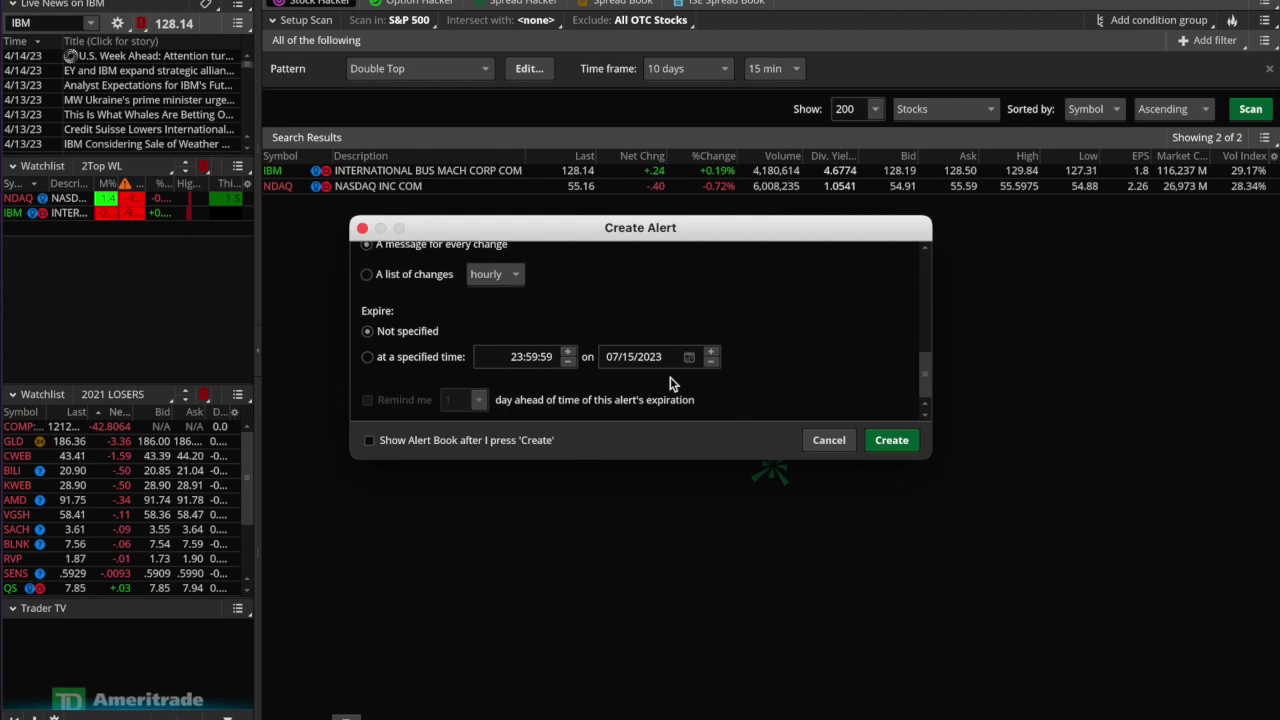
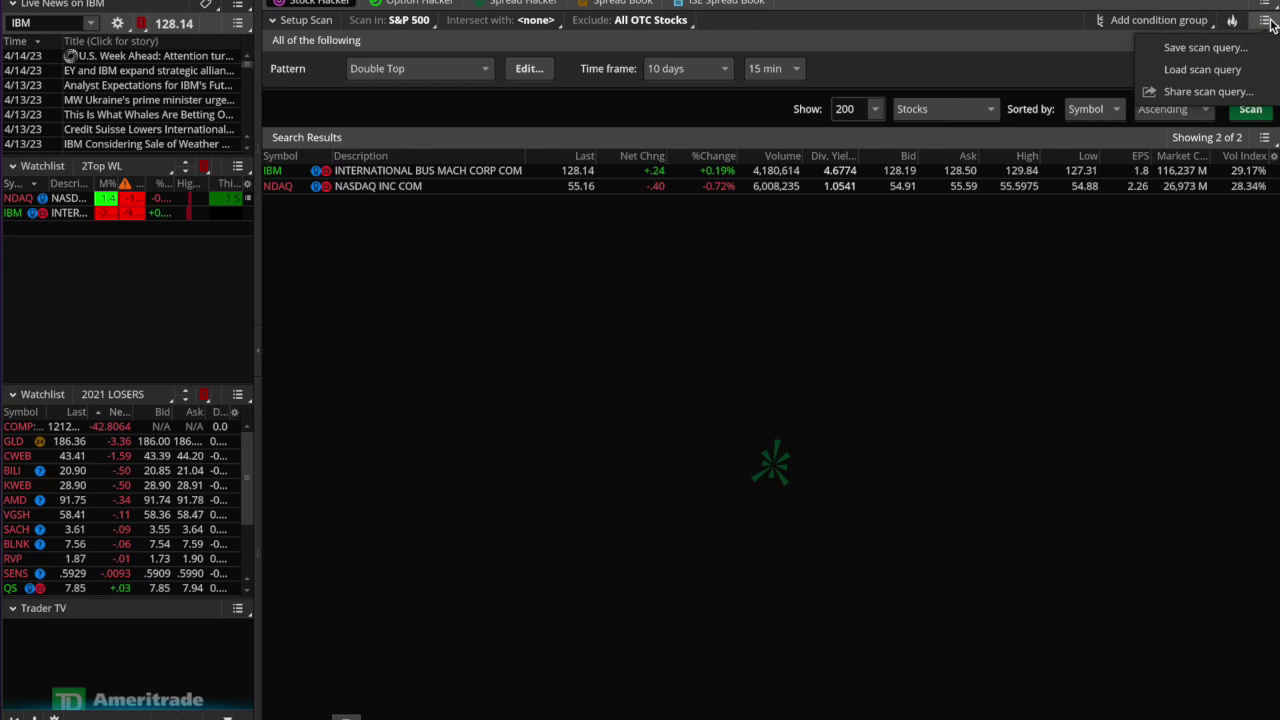
# Save the Double Top scan query under the name "2TopQ".
pyautogui.moveTo(1238, 74)
pyautogui.click(1228, 56)
pyautogui.click(1088, 80)
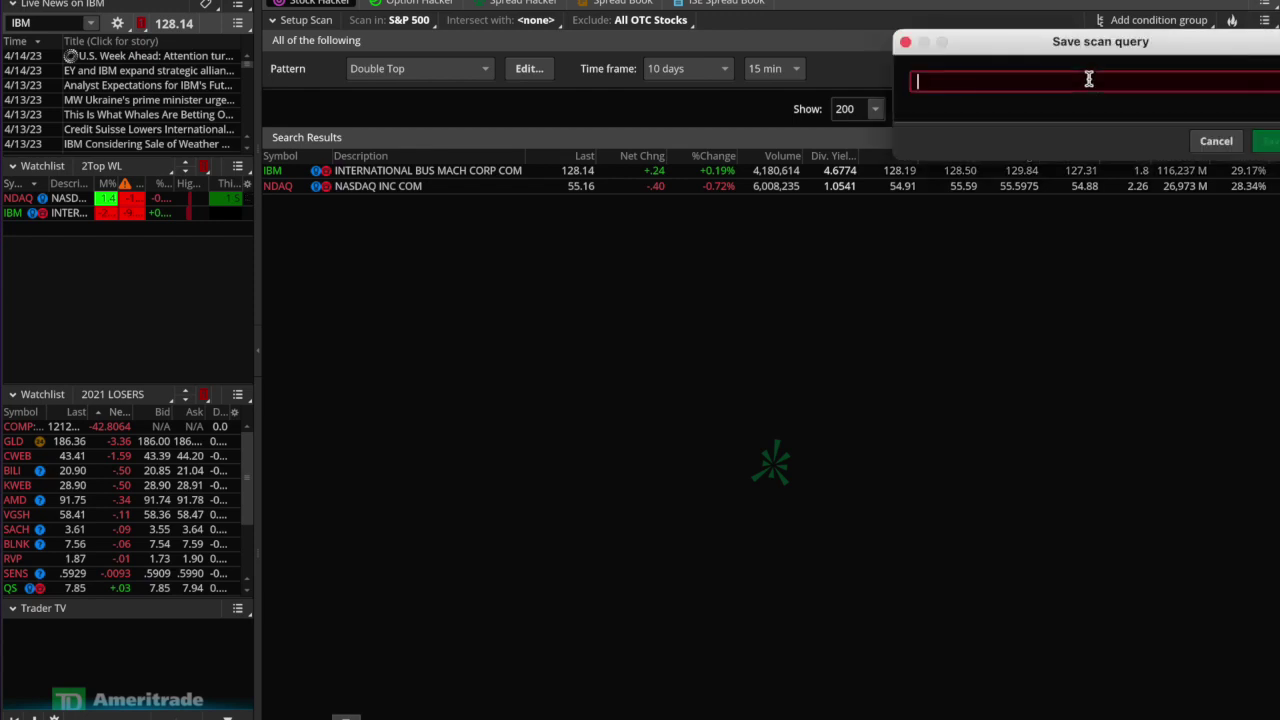
pyautogui.write('2TopQ')
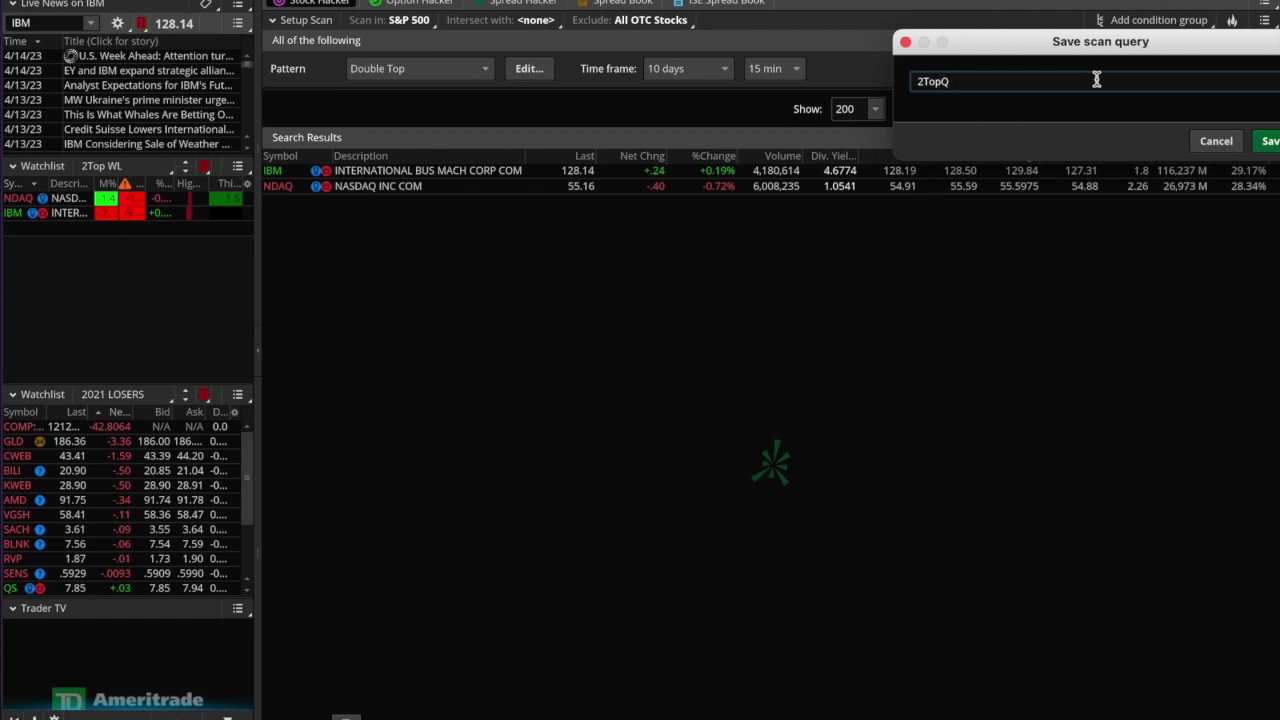
pyautogui.click(1264, 141)
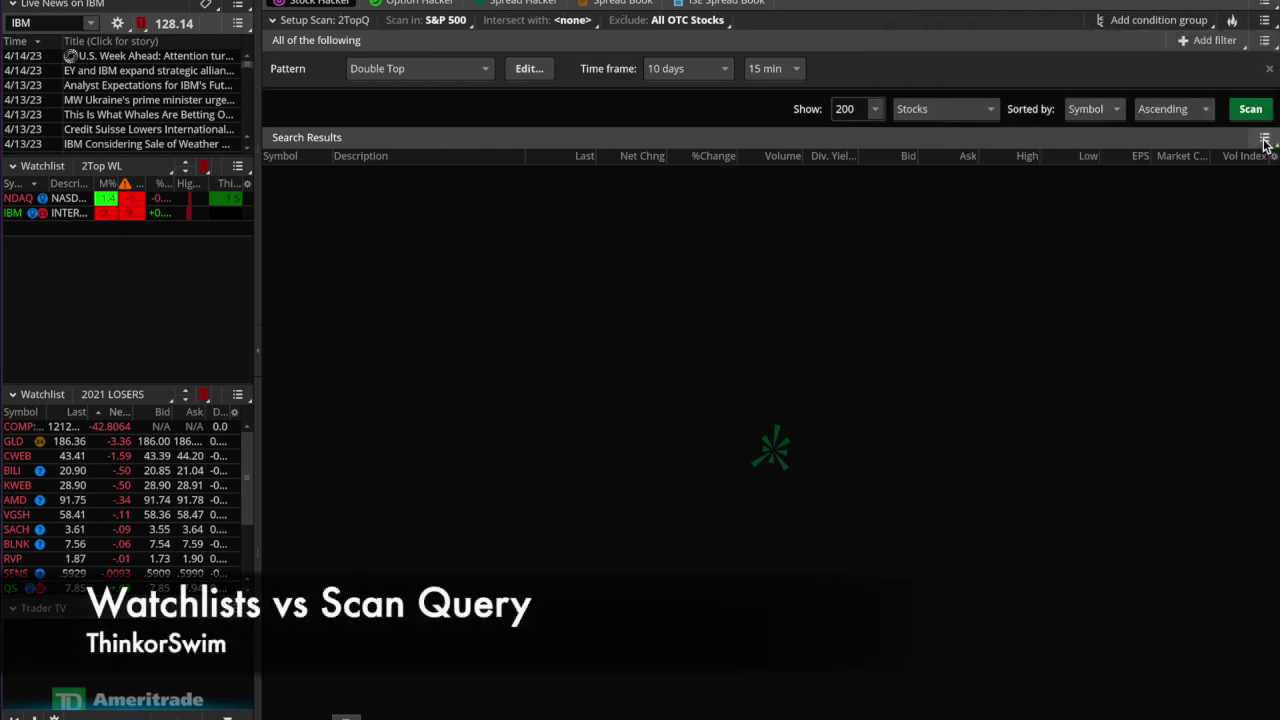
# Look up the saved scan query 2TopQ among the personal watchlists of the first watchlist gadget, keeping 2Top WL selected.
pyautogui.click(99, 167)
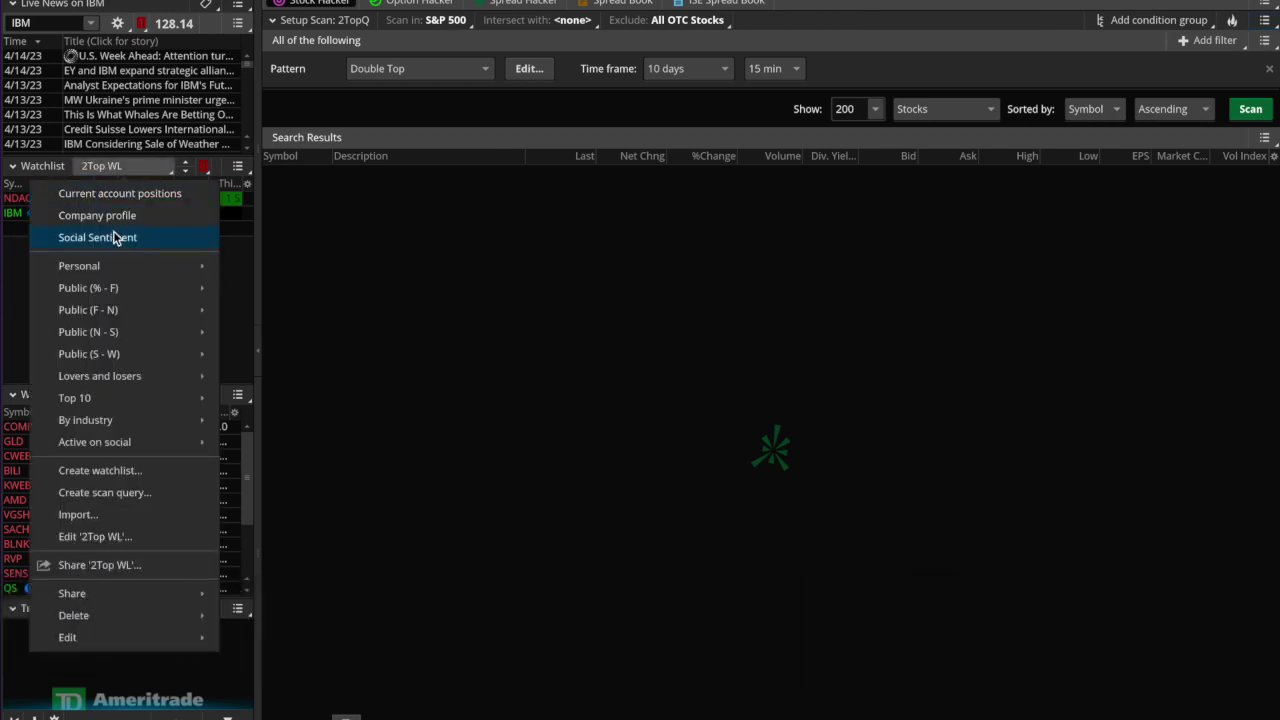
pyautogui.moveTo(130, 264)
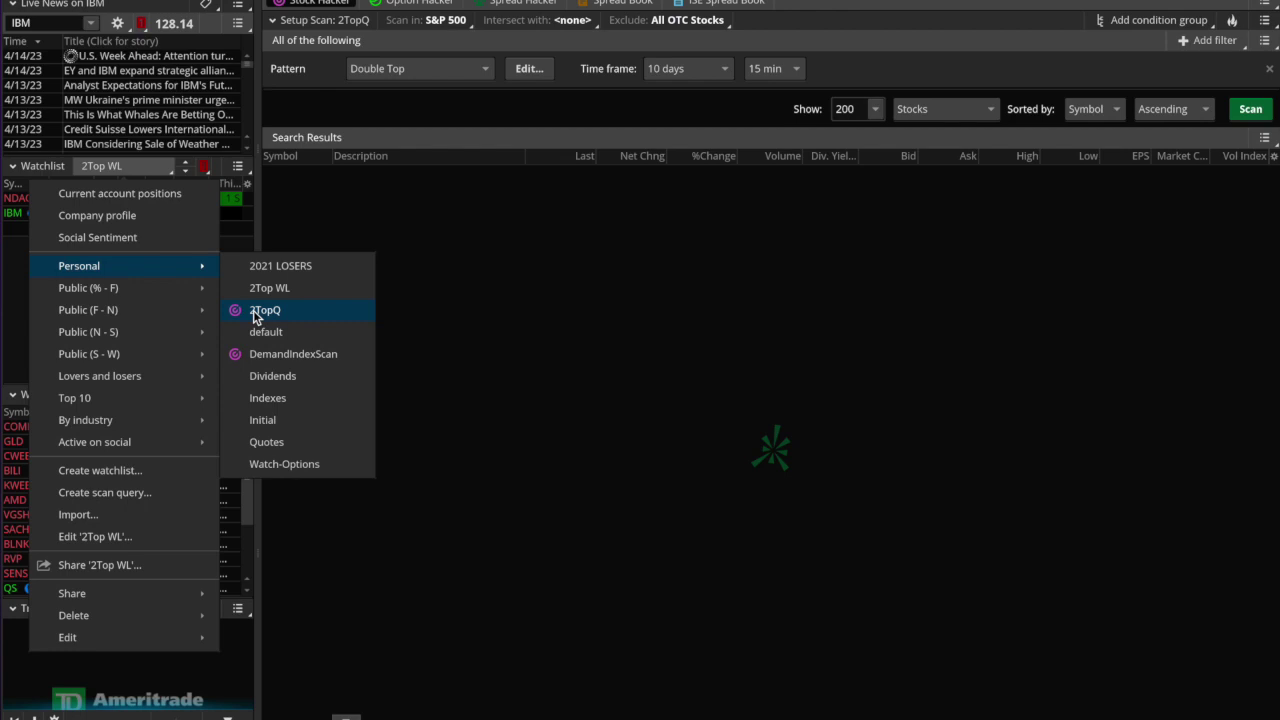
pyautogui.click(305, 233)
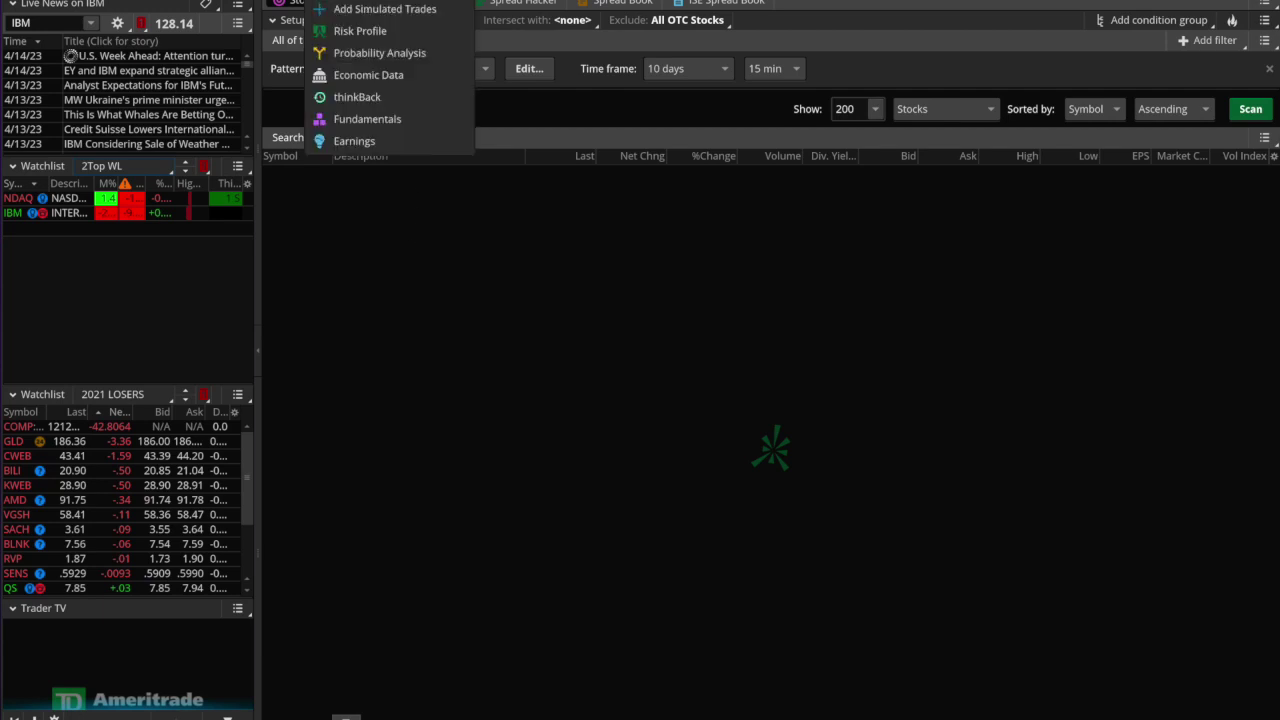
# Open the Risk Profile analysis page and collapse the sidebar to widen the main area.
pyautogui.click(360, 31)
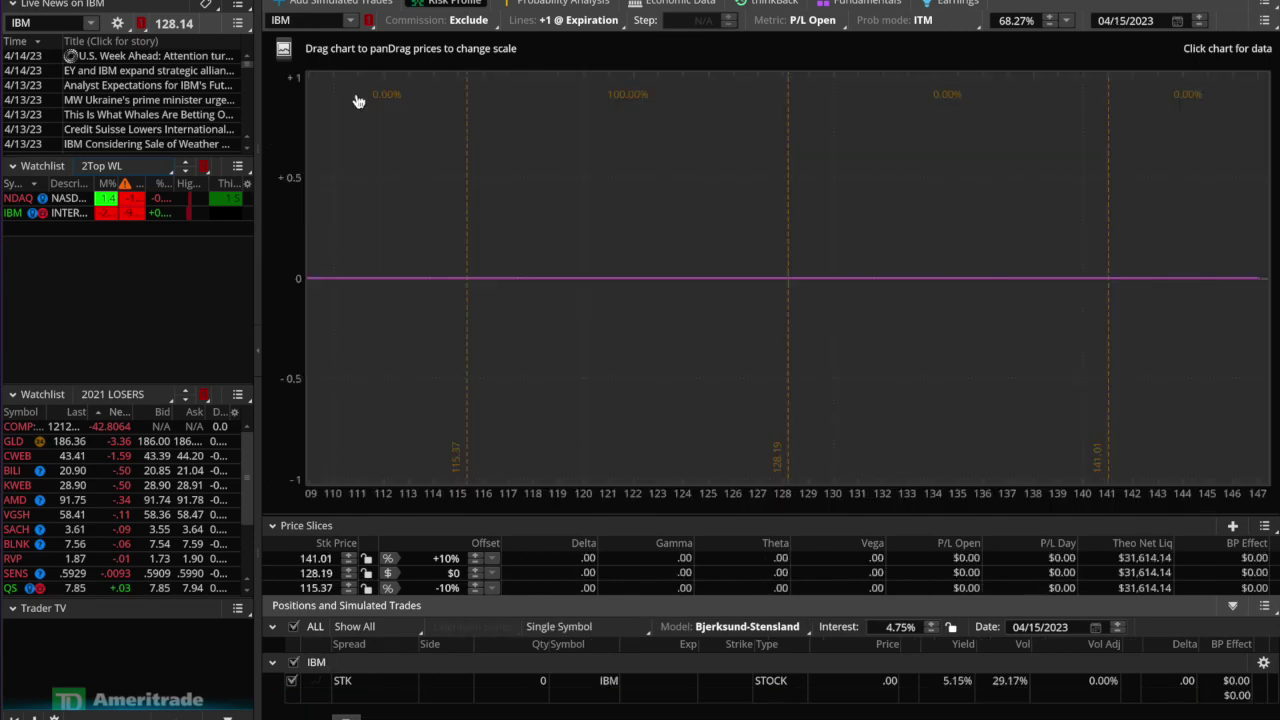
pyautogui.click(258, 362)
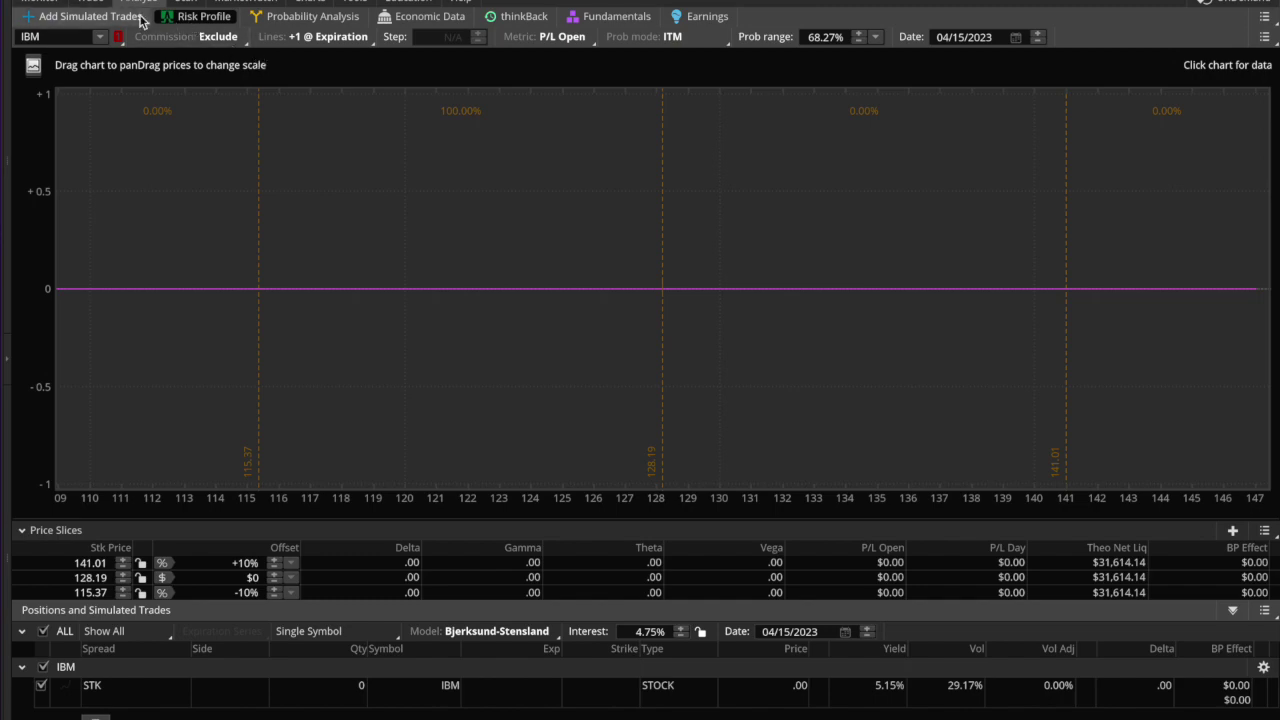
# Open the Trade page's All Products view, collapse the 21 APR 23 option series and expand the 19 MAY 23 series.
pyautogui.click(98, 3)
pyautogui.moveTo(98, 3)
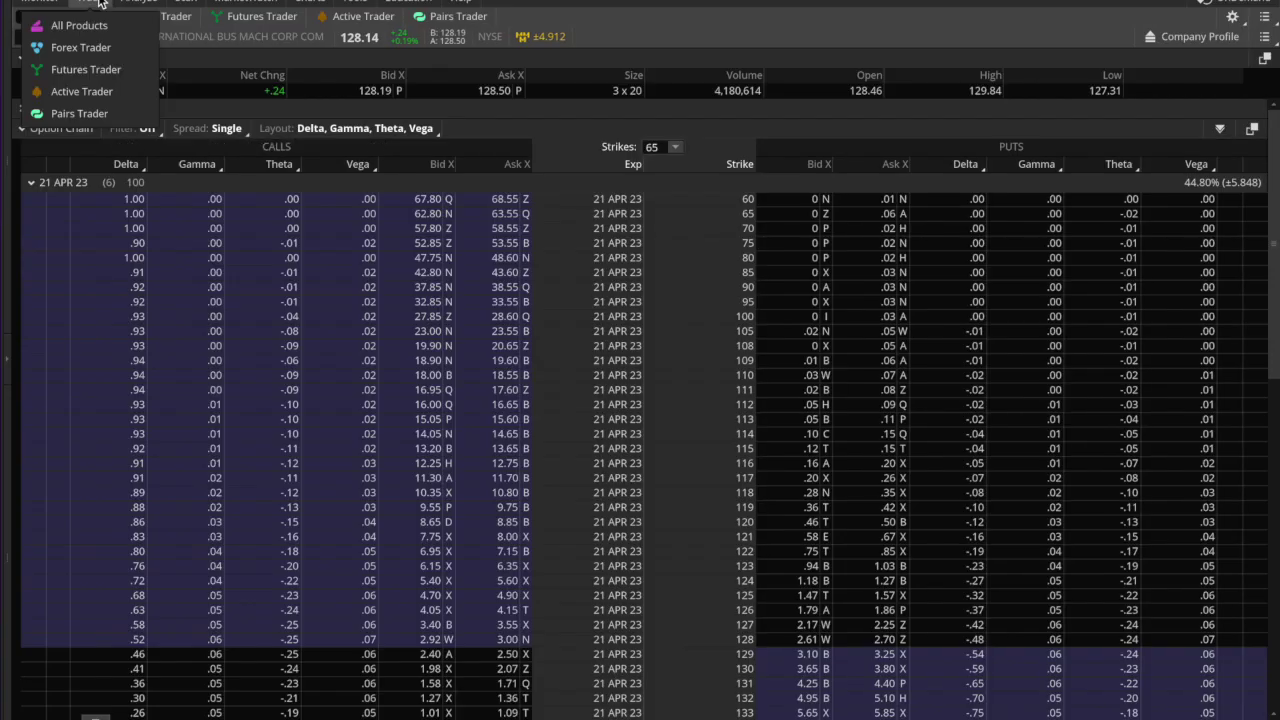
pyautogui.click(31, 184)
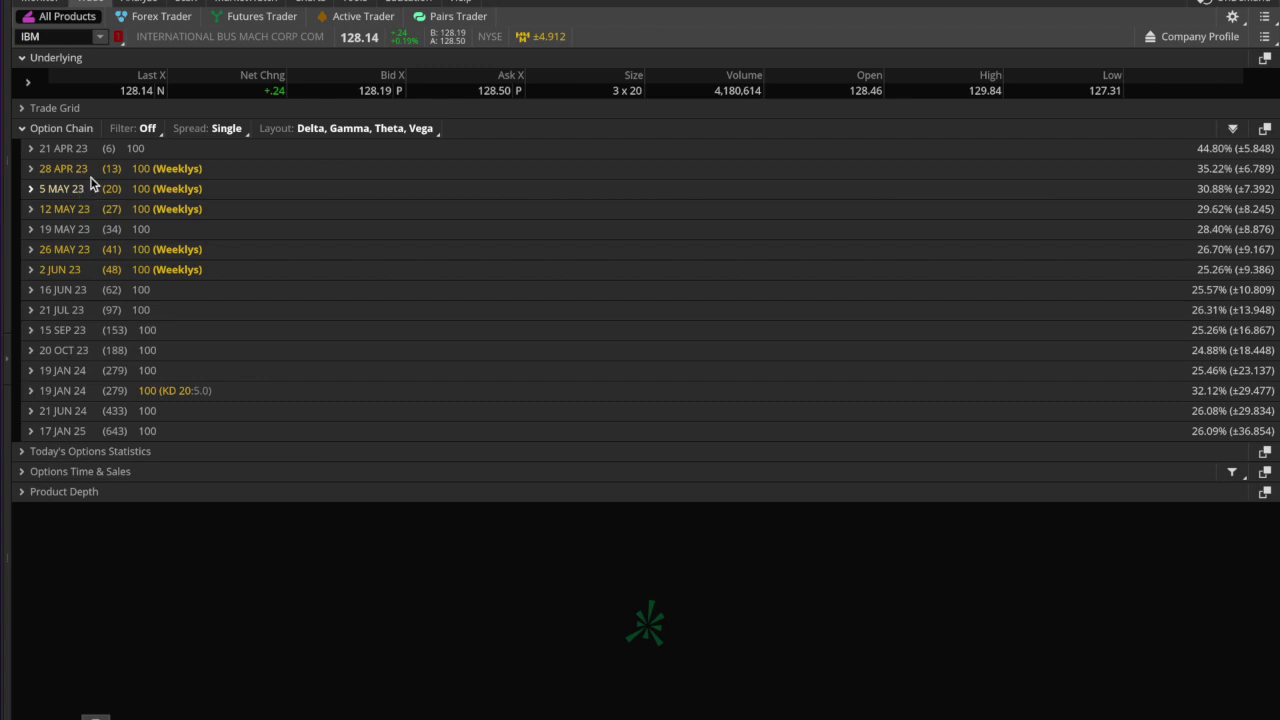
pyautogui.click(30, 229)
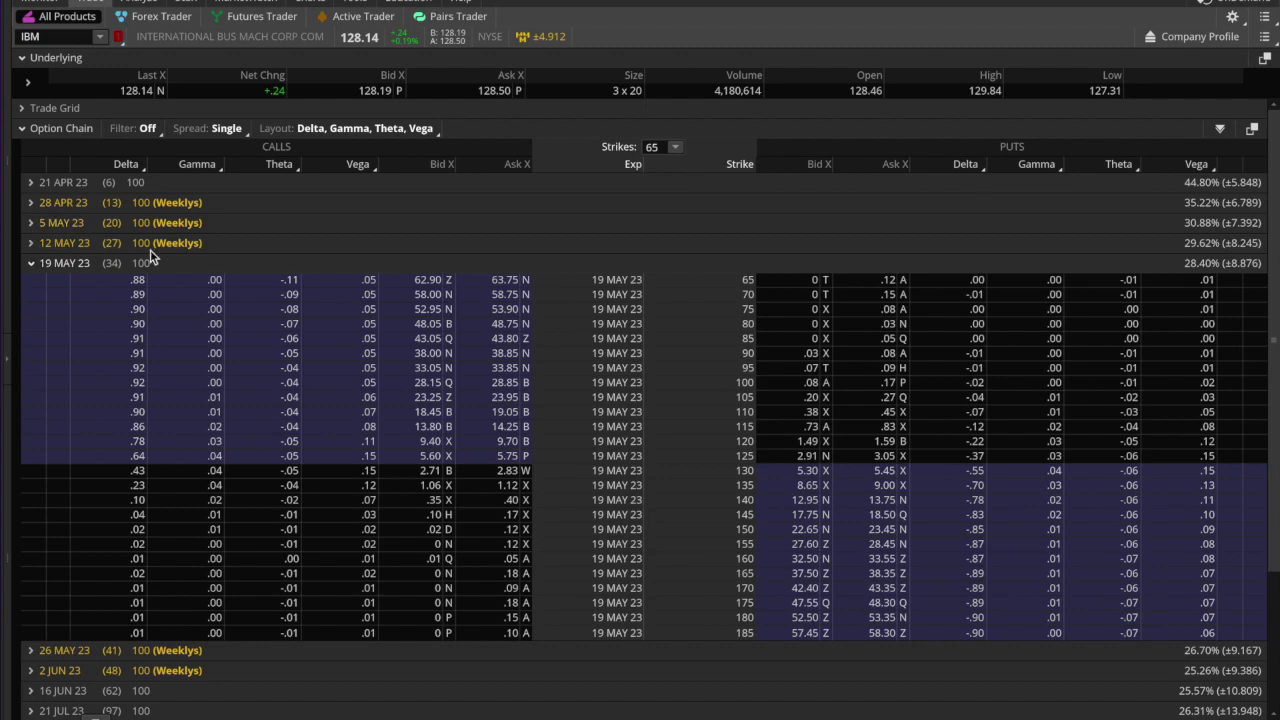
# Load the AMZN symbol into the option chain.
pyautogui.click(70, 36)
pyautogui.write('AMZN')
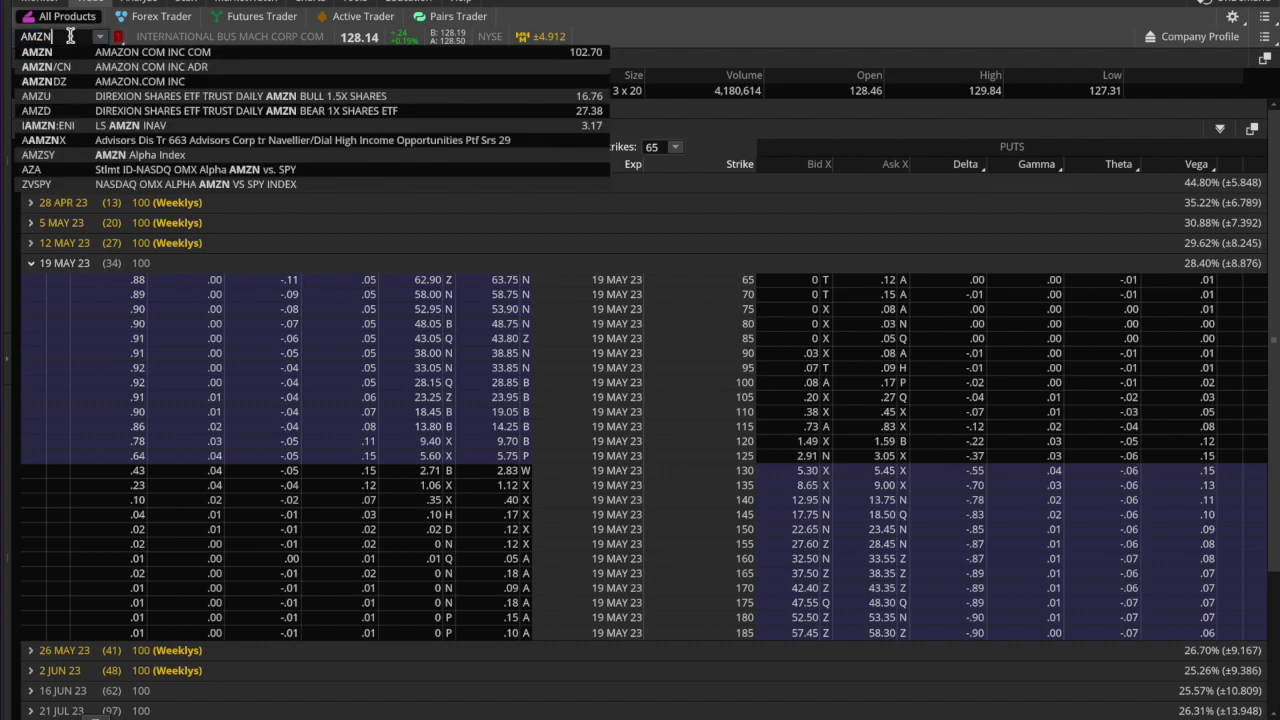
pyautogui.press('Return')
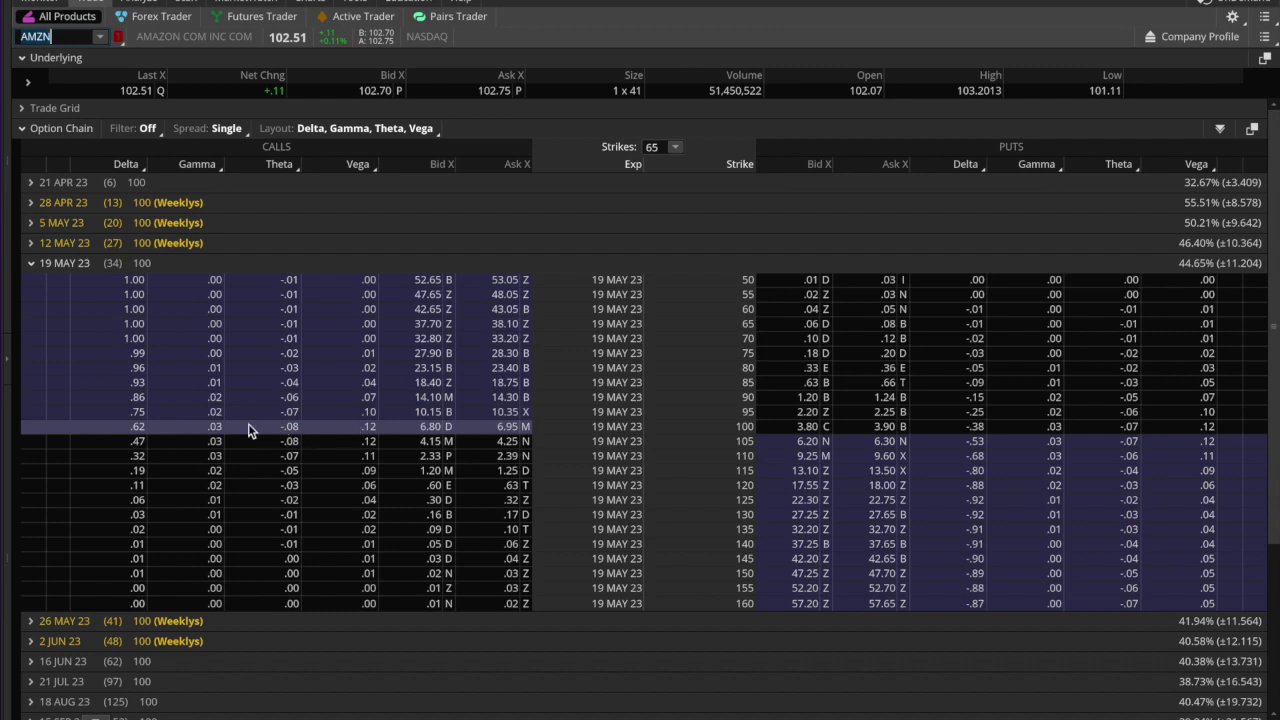
# Check which column categories, including Option Theoreticals & Greeks, are available for the calls' Gamma column, and leave it as set.
pyautogui.click(213, 168)
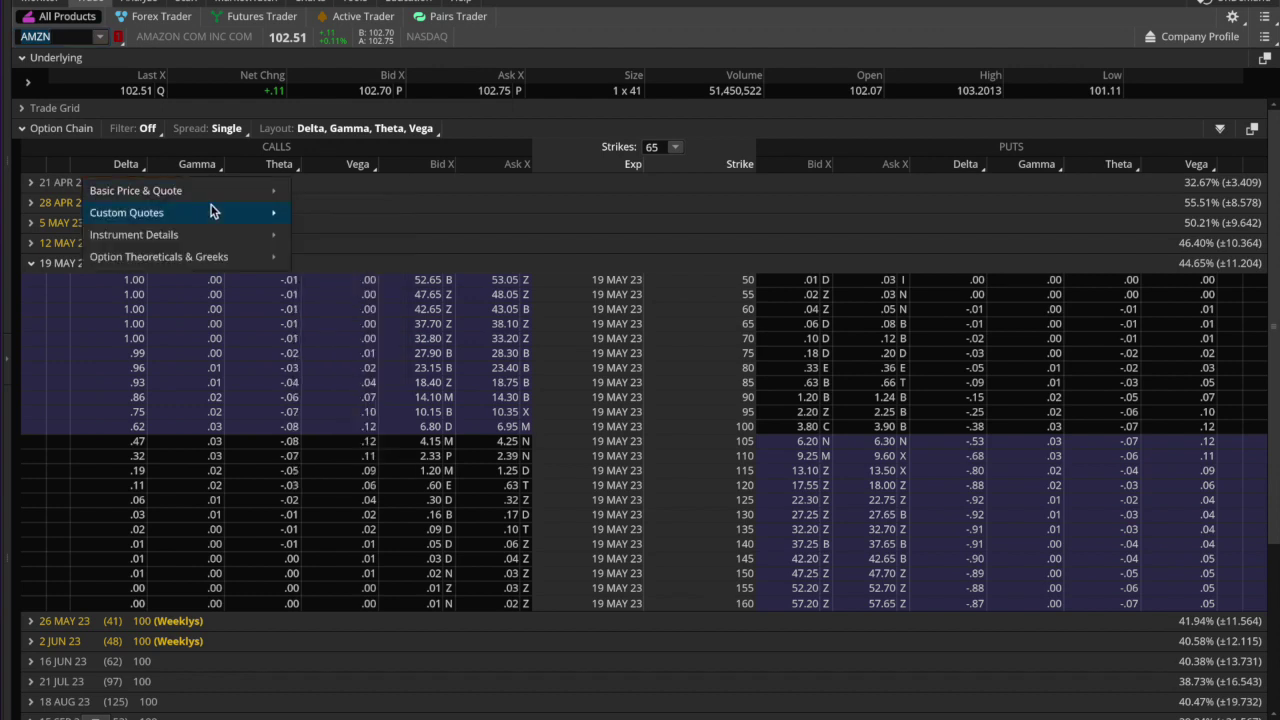
pyautogui.moveTo(211, 215)
pyautogui.moveTo(210, 262)
pyautogui.press('Escape')
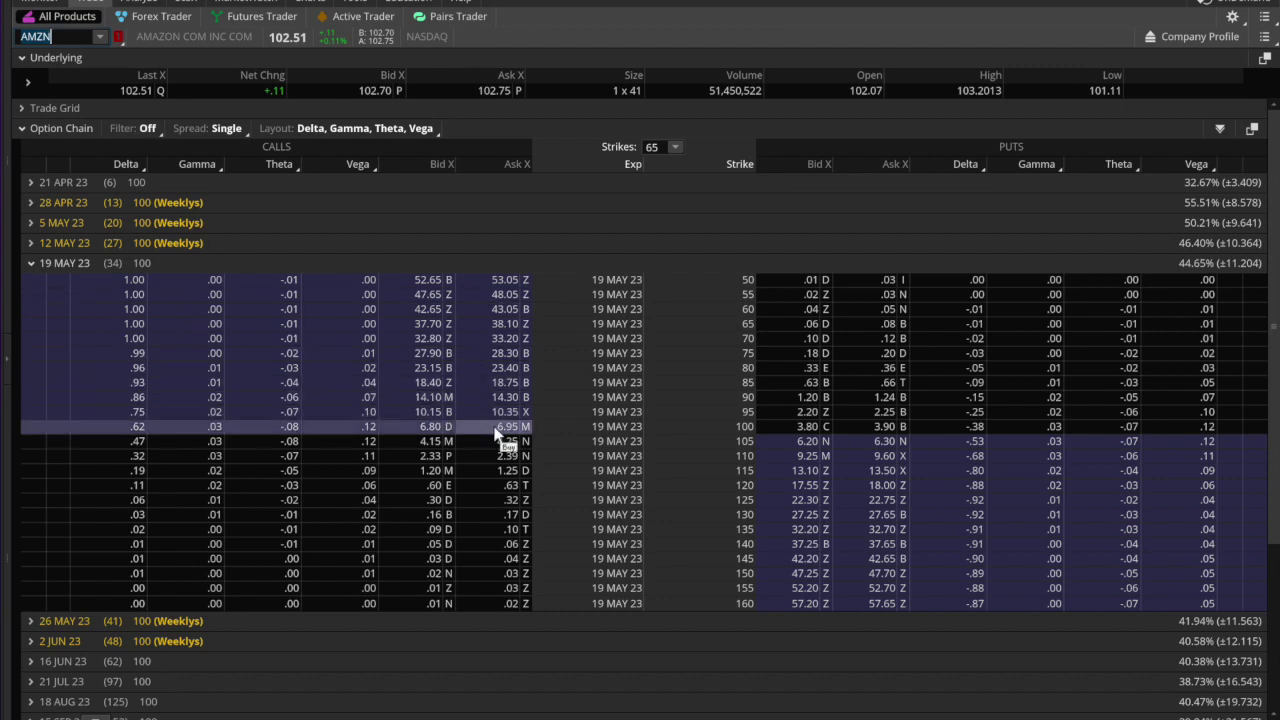
# Switch to Calculator, add the 62 delta gain to the 695 option cost, and return to the option chain.
pyautogui.moveTo(495, 705)
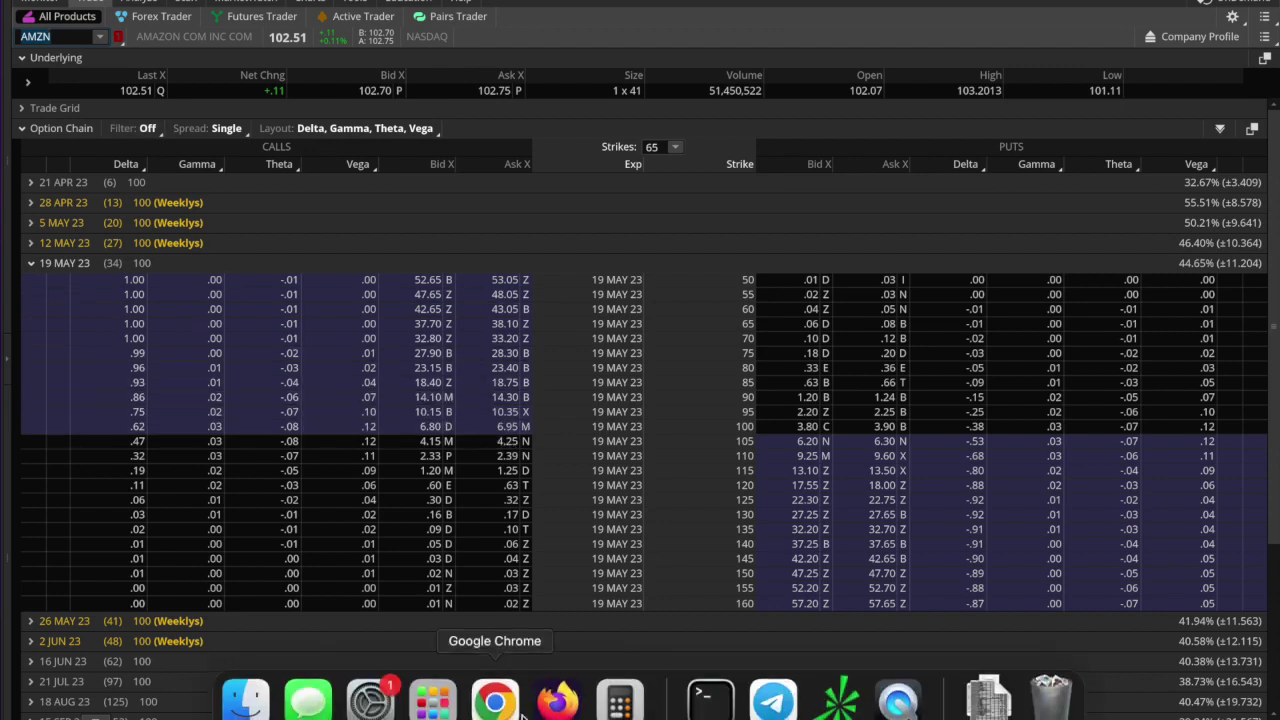
pyautogui.click(617, 705)
pyautogui.write('695')
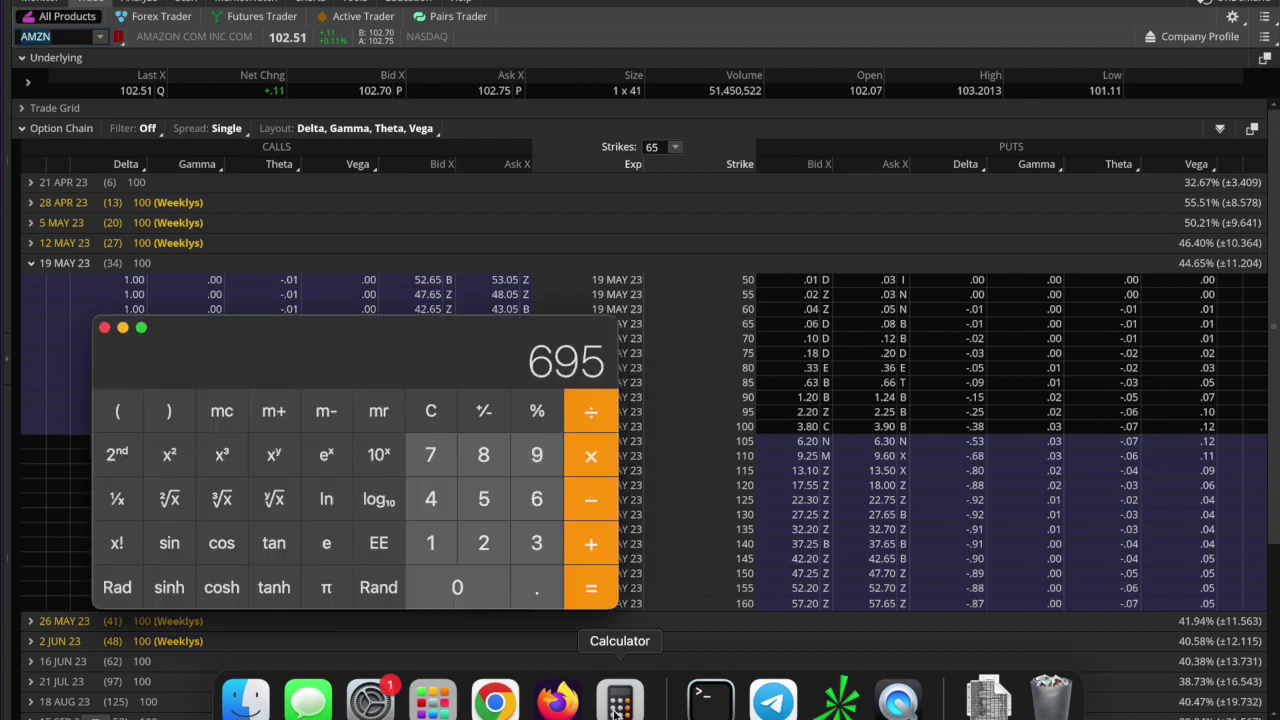
pyautogui.write('62')
pyautogui.press('Return')
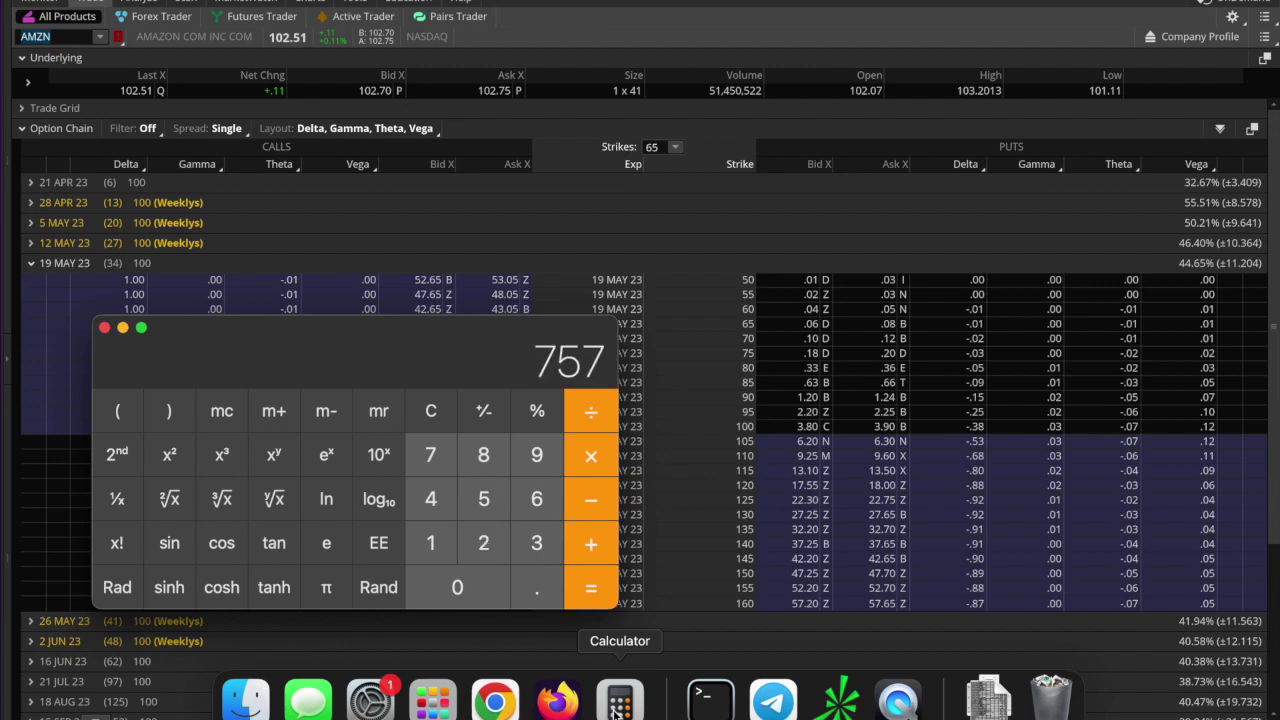
pyautogui.press('super+q')
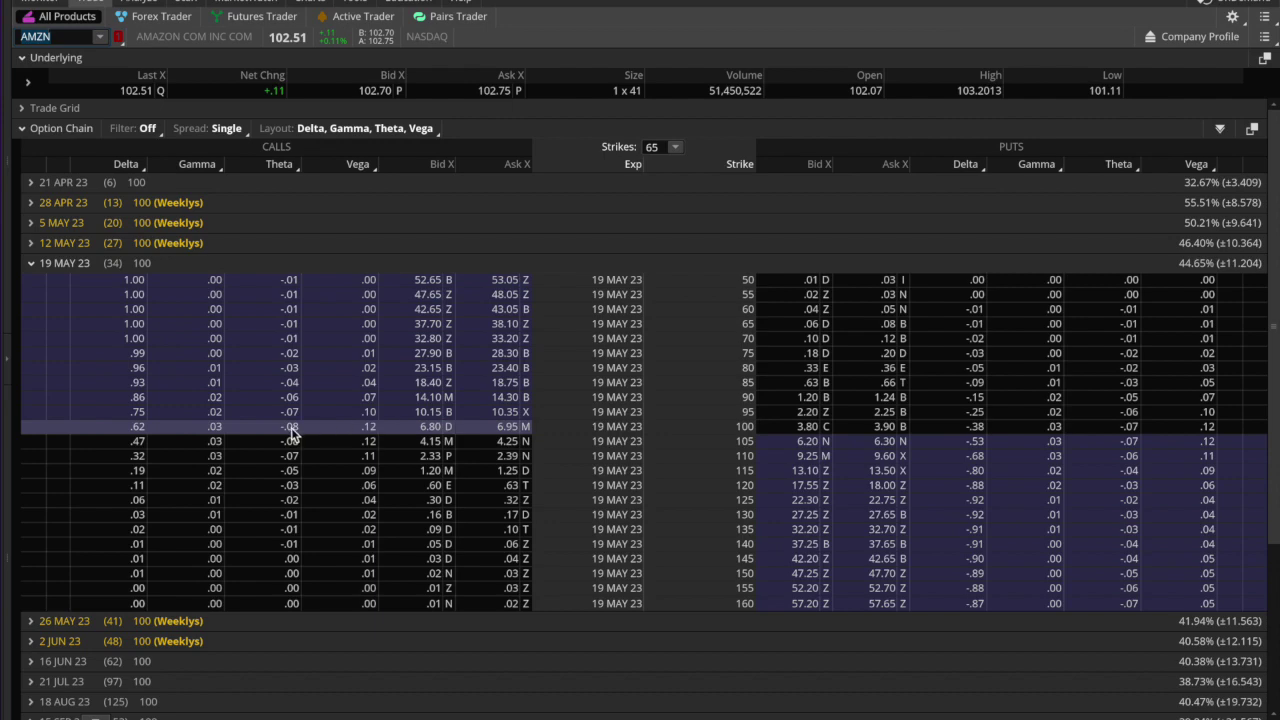
# In Calculator, subtract 8 for theta decay from the previous sum, and return to the option chain.
pyautogui.press('super+Tab')
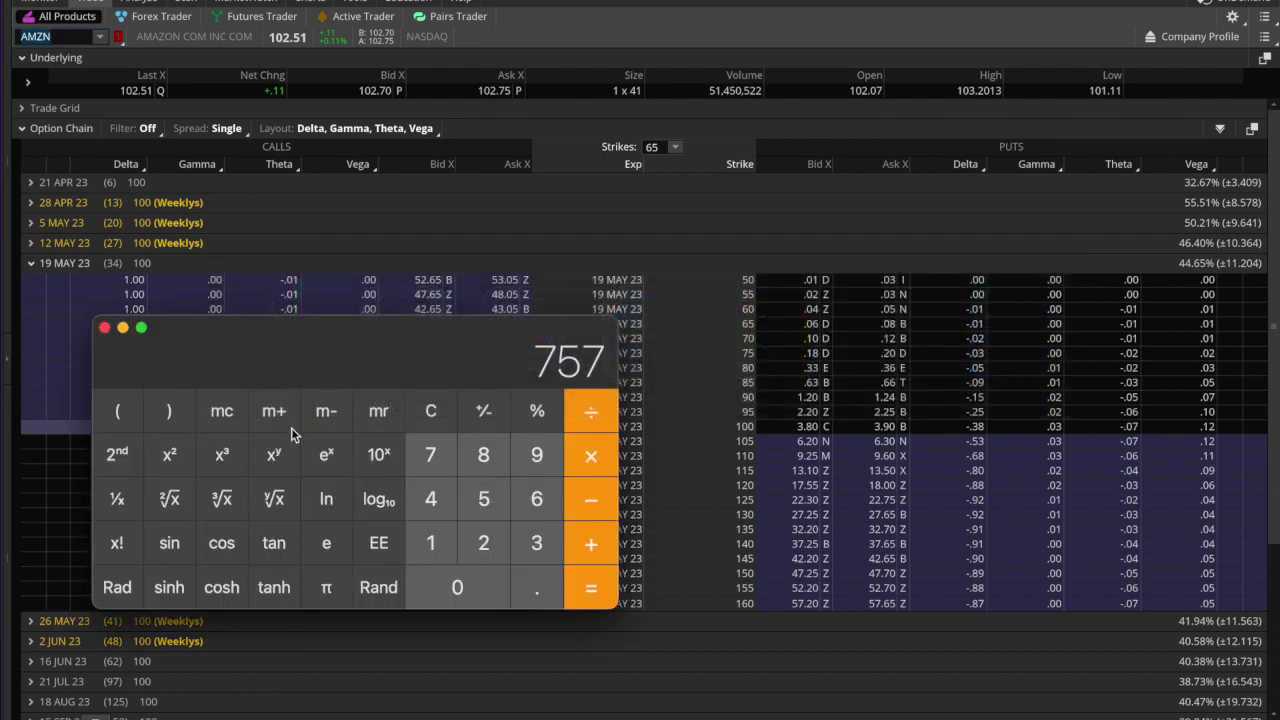
pyautogui.press('-')
pyautogui.press('8')
pyautogui.press('Return')
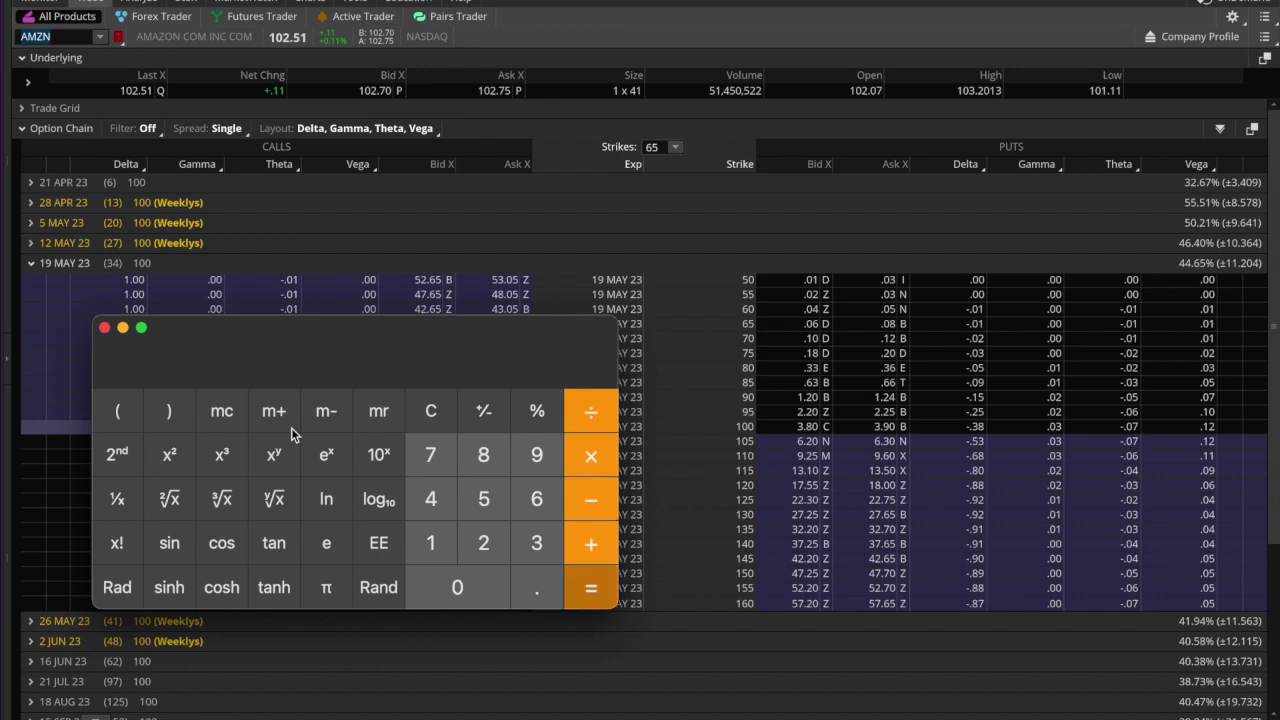
pyautogui.press('super+Tab')
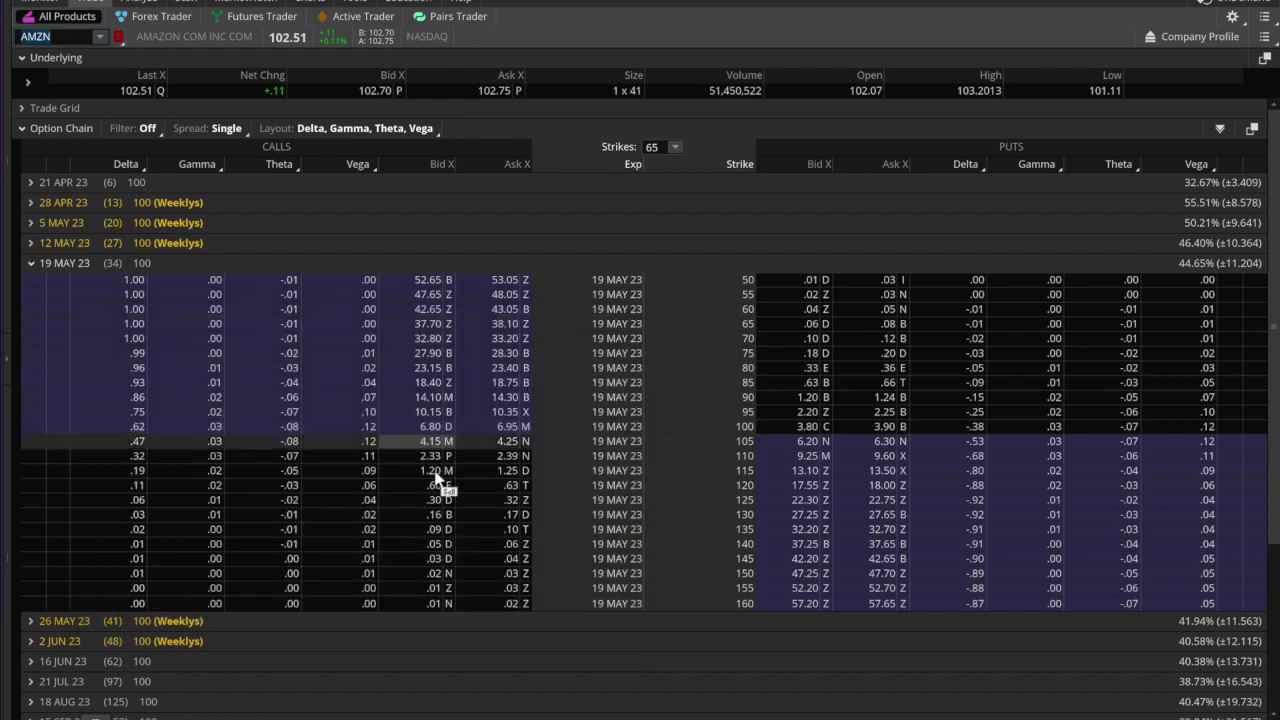
# Switch to Microsoft Excel by launching it from the Productivity group of installed apps.
pyautogui.moveTo(503, 693)
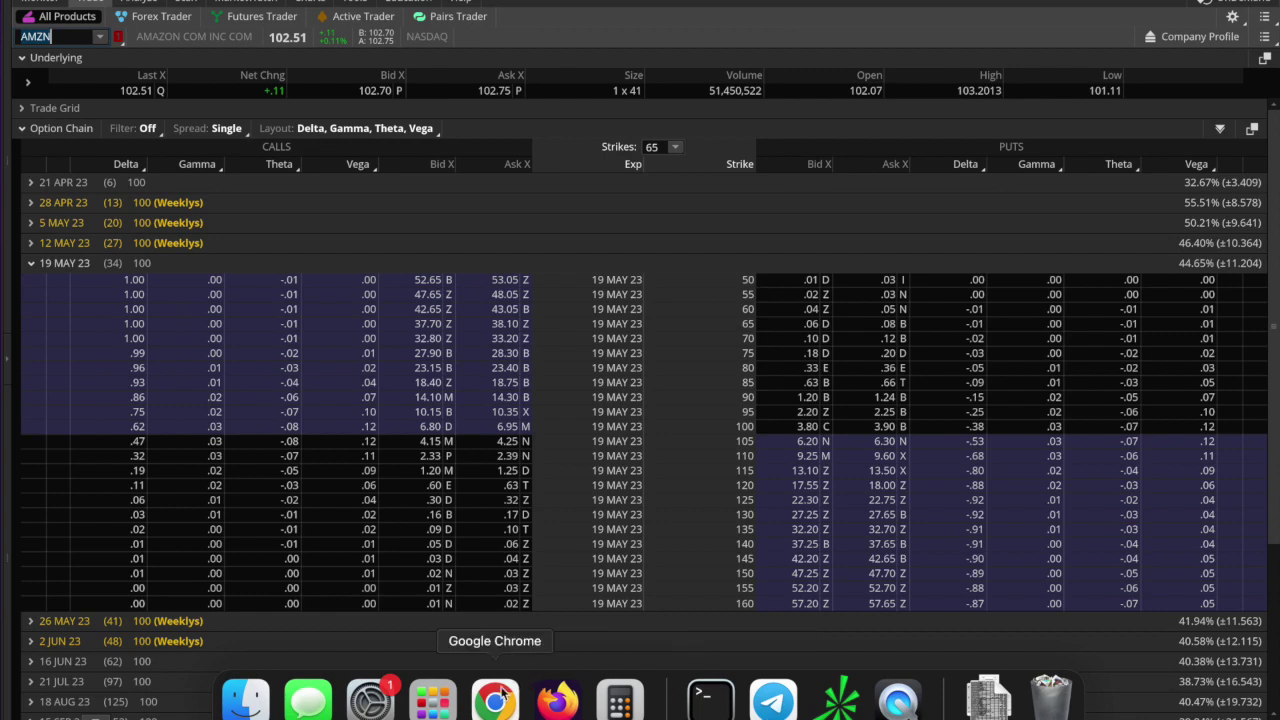
pyautogui.click(433, 700)
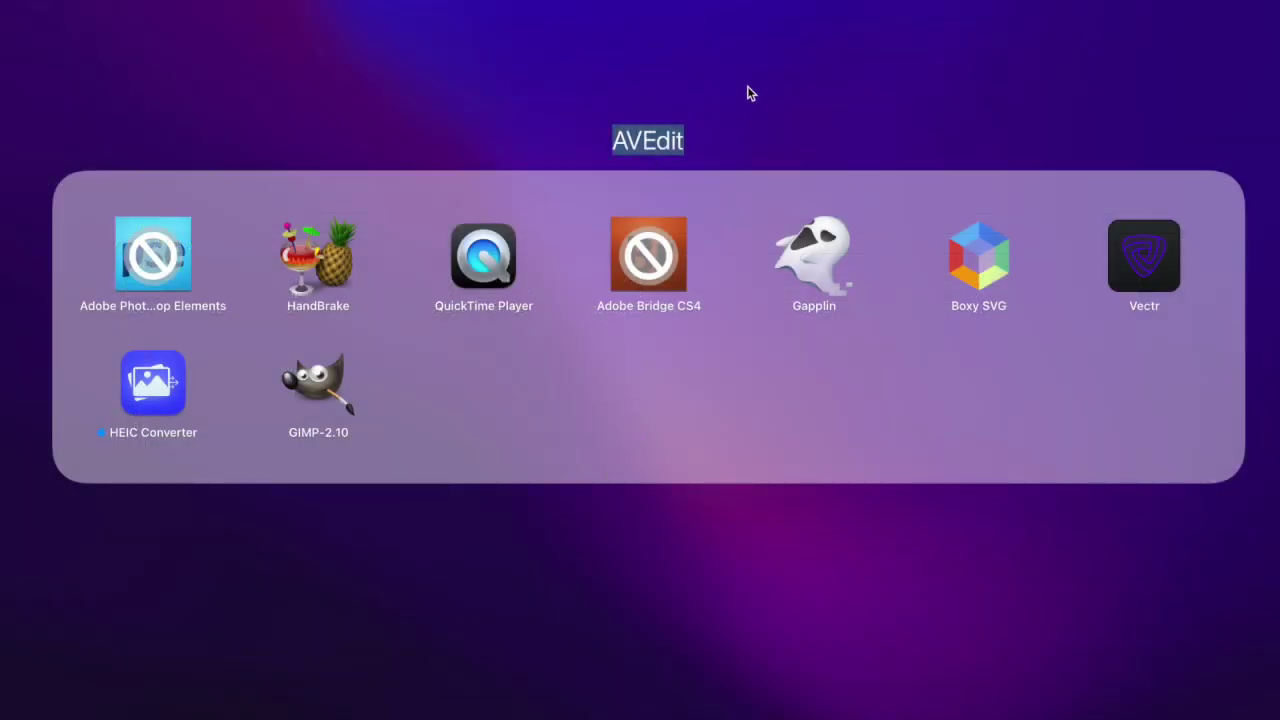
pyautogui.click(754, 91)
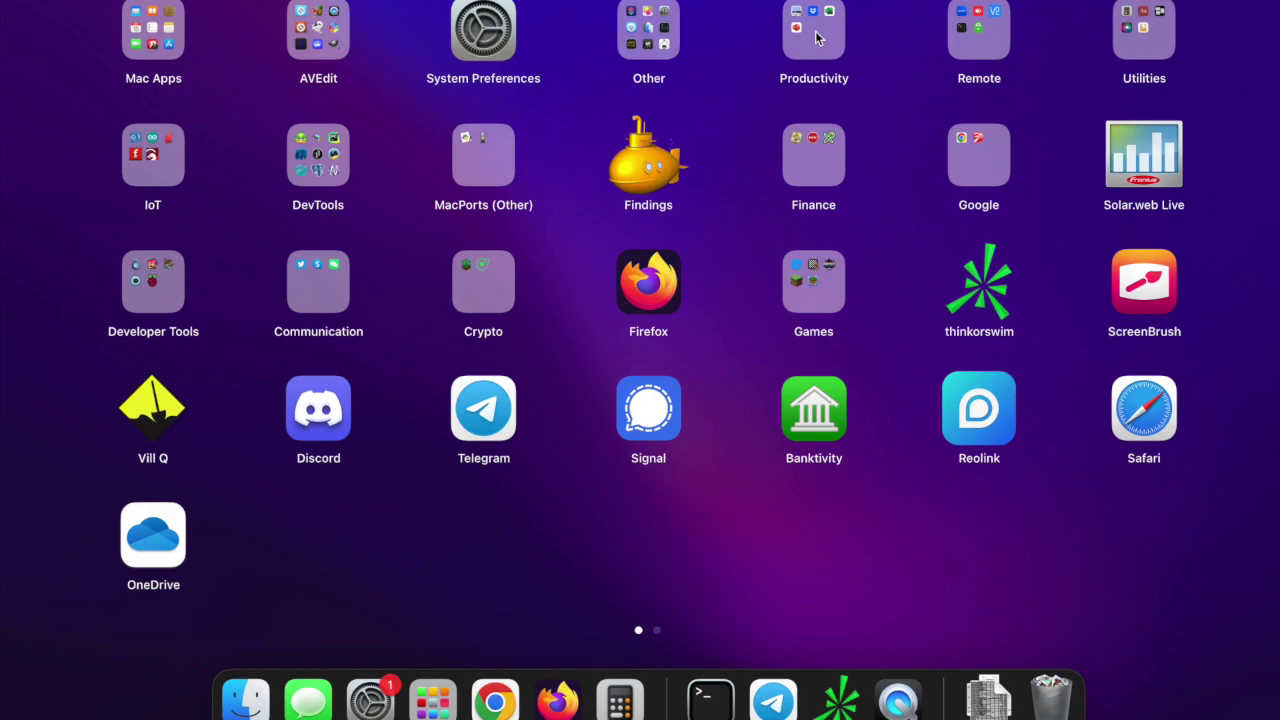
pyautogui.click(814, 36)
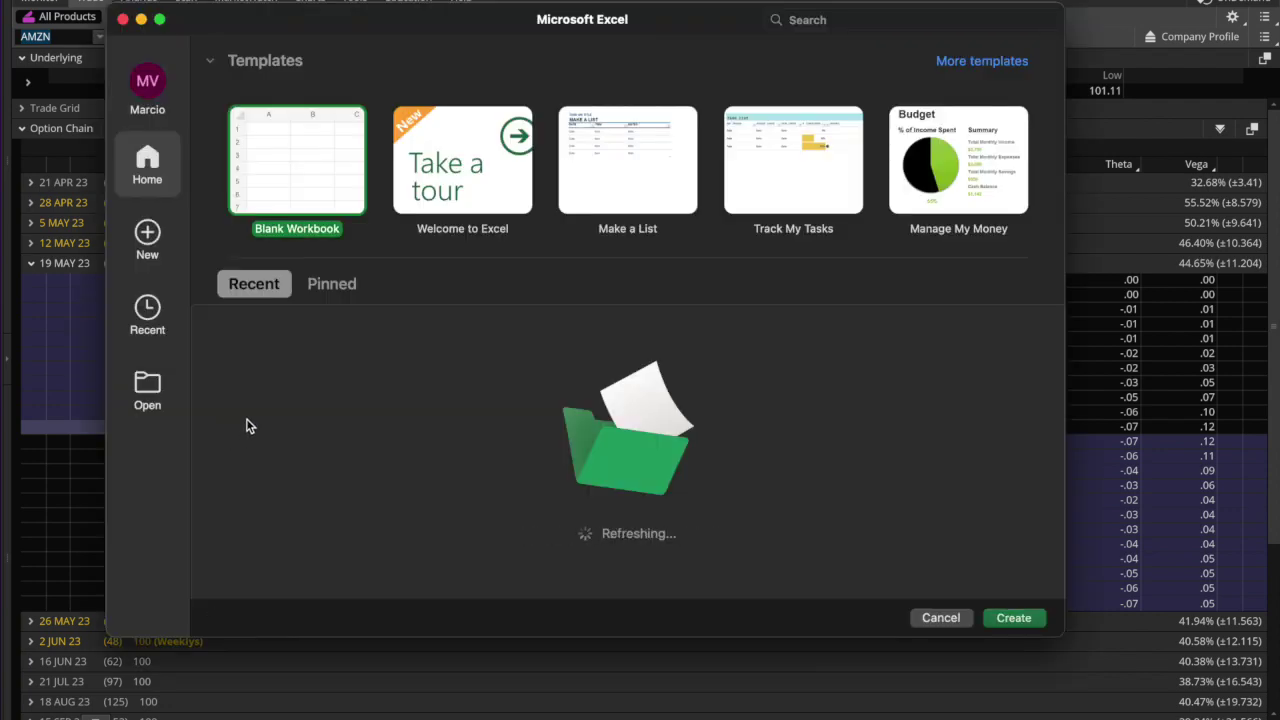
# Open the workbook with the AMZN option price and Greeks table and select its Stock Price value in C7.
pyautogui.click(150, 338)
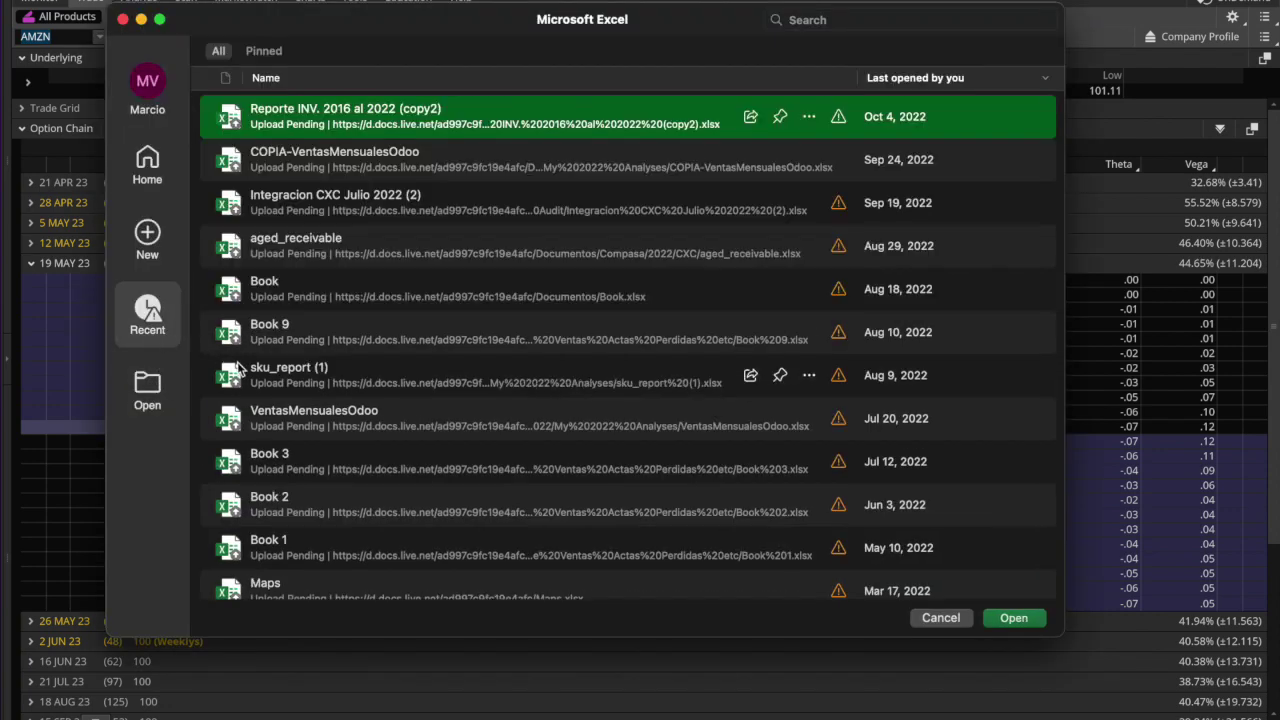
pyautogui.doubleClick(314, 116)
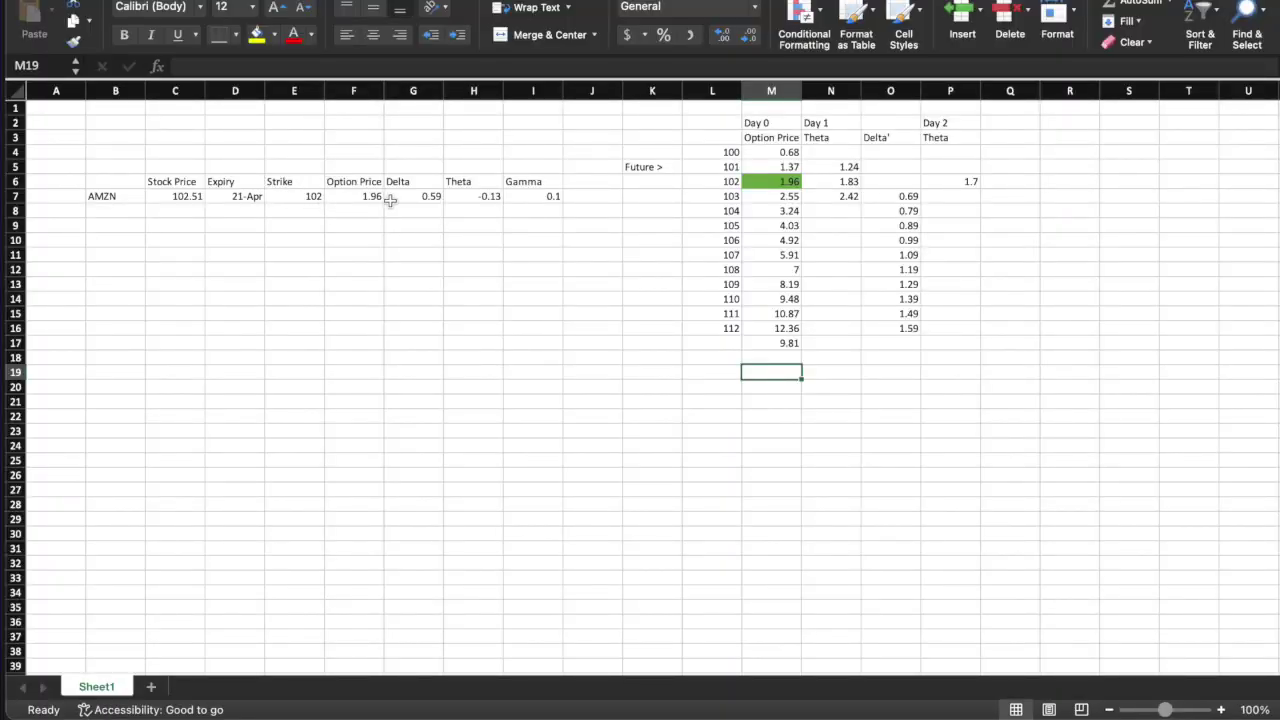
pyautogui.click(187, 196)
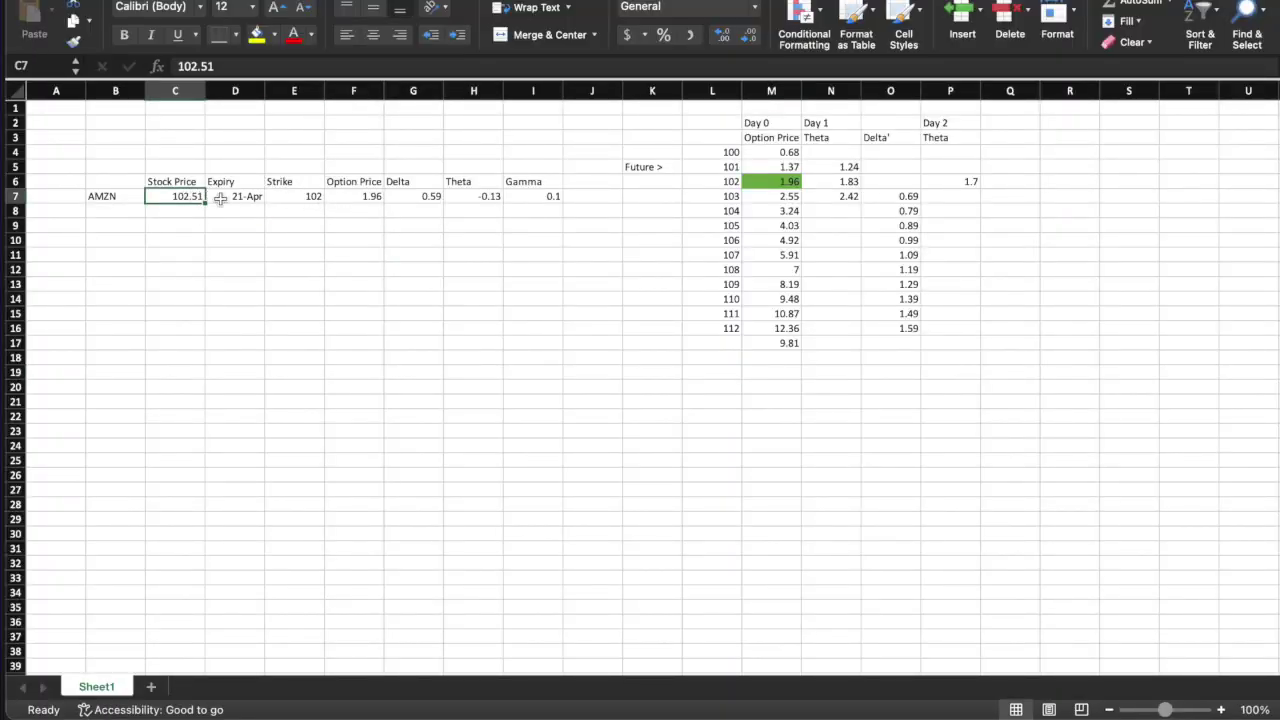
# Review the Strike and Option Price cells, switch to the AMZN option chain, collapse 19 MAY 23 and expand 21 APR 23 to the 102 strike.
pyautogui.click(289, 197)
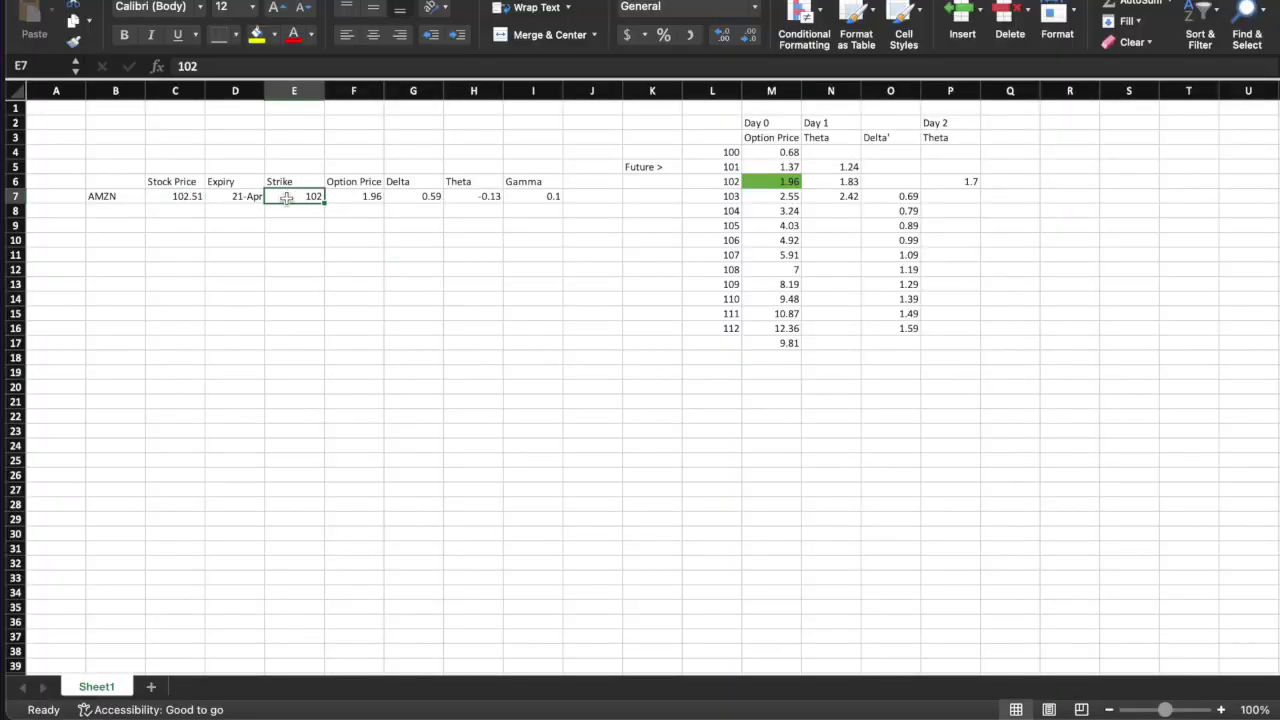
pyautogui.click(351, 199)
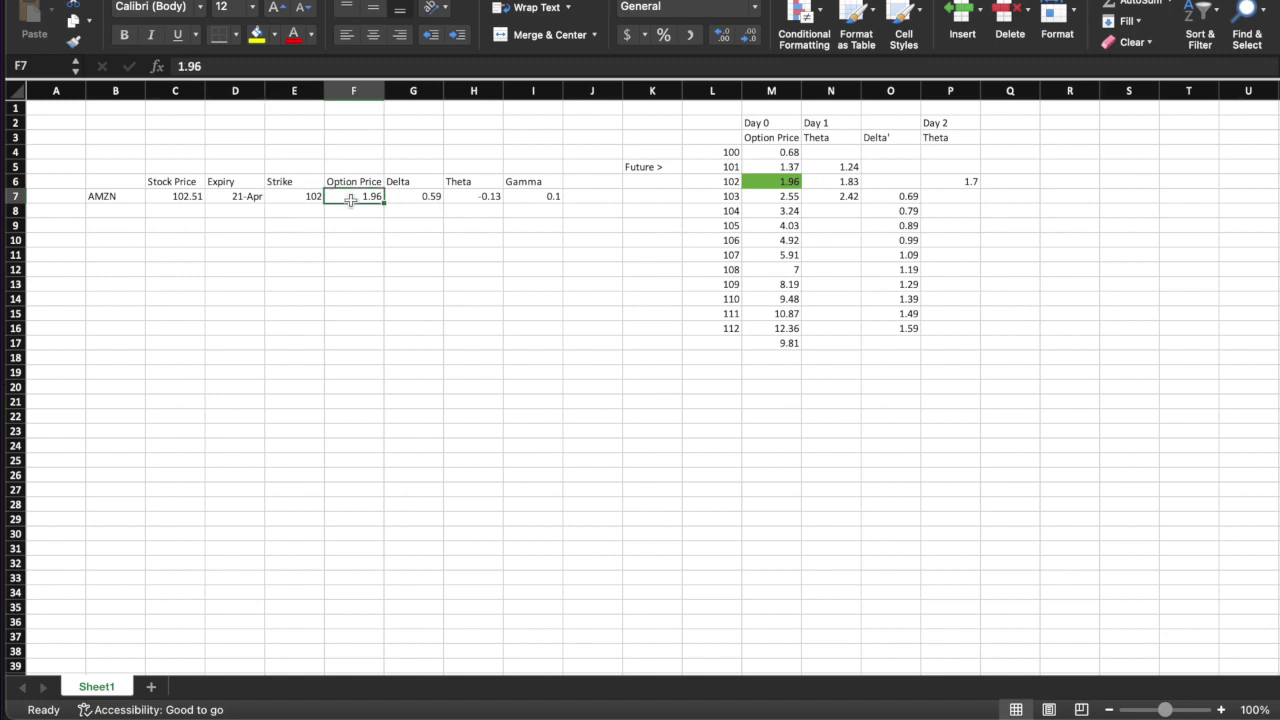
pyautogui.press('super+Tab')
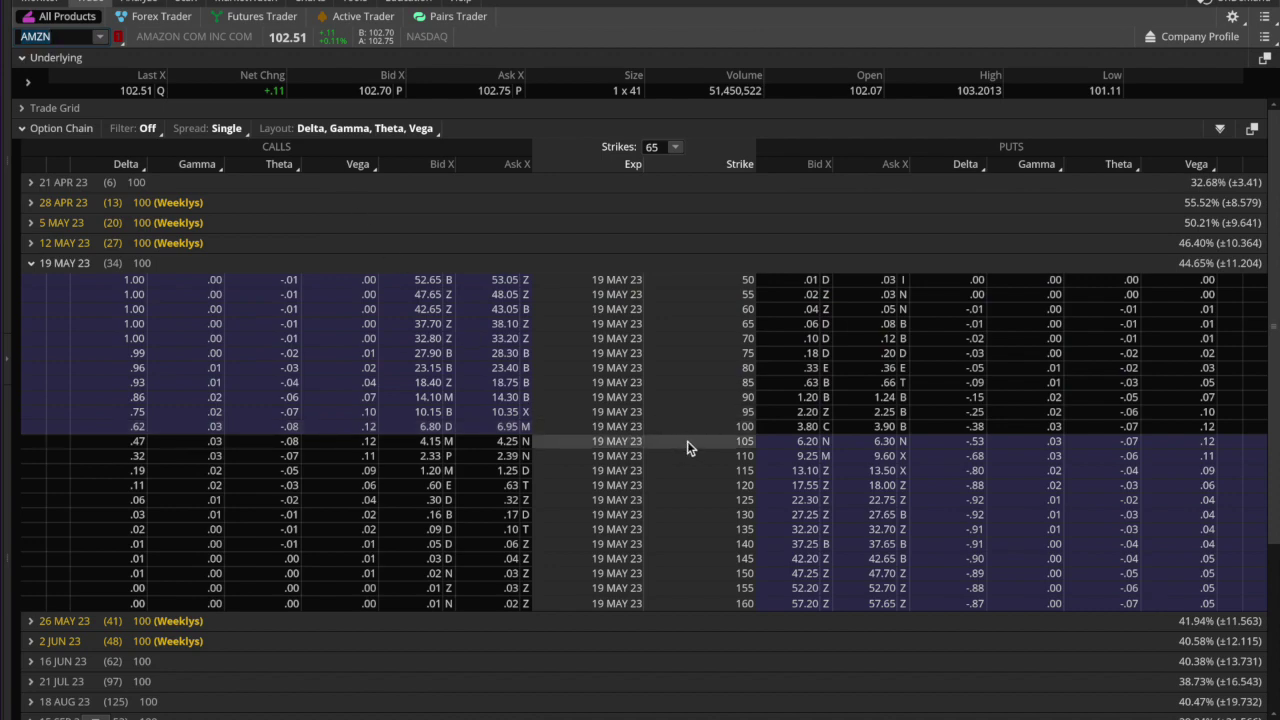
pyautogui.click(31, 264)
pyautogui.click(32, 148)
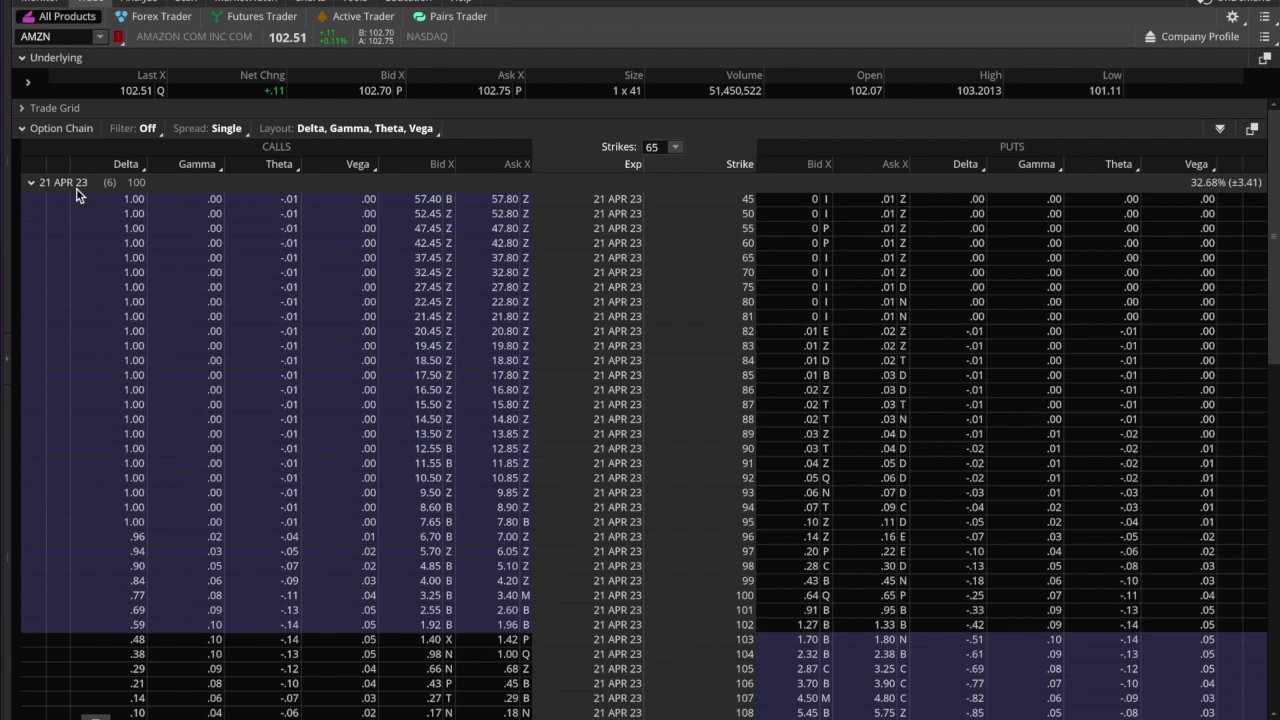
pyautogui.scroll(-5, 672, 536)
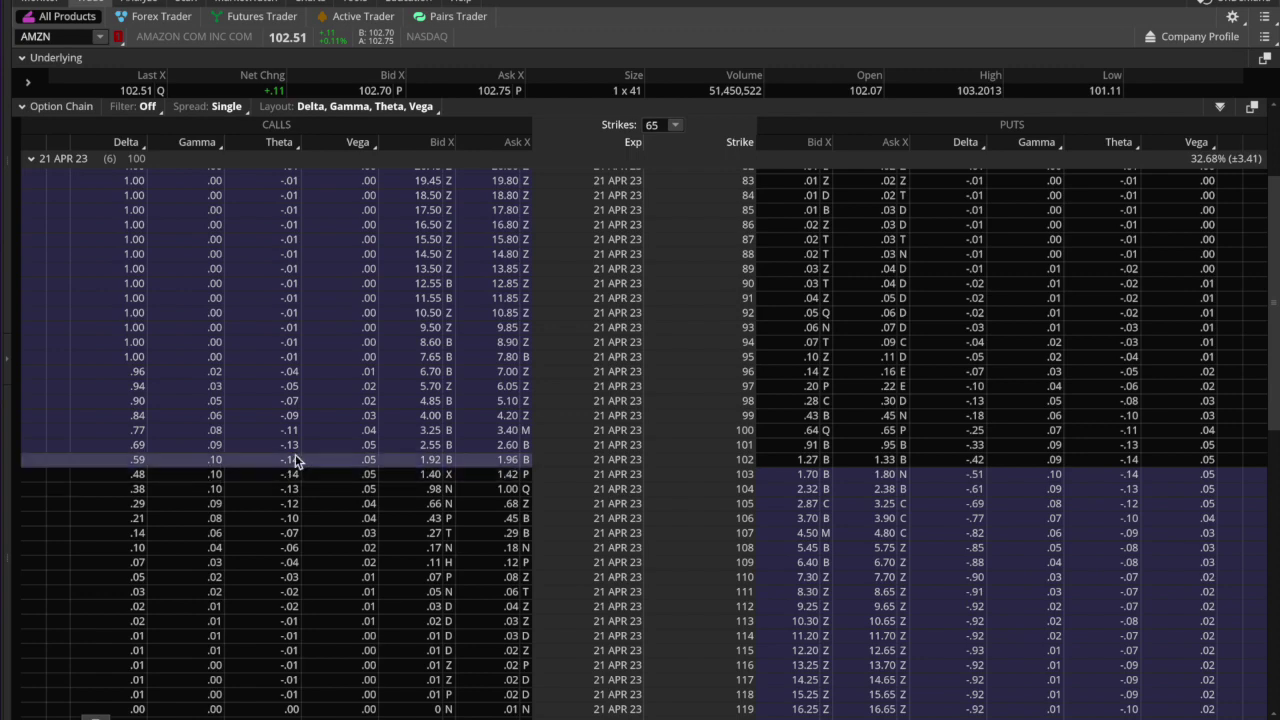
# Return to Excel and review the AMZN Gamma, Theta and Option Price inputs, plus the Day 0 option price at 102.
pyautogui.press('super+Tab')
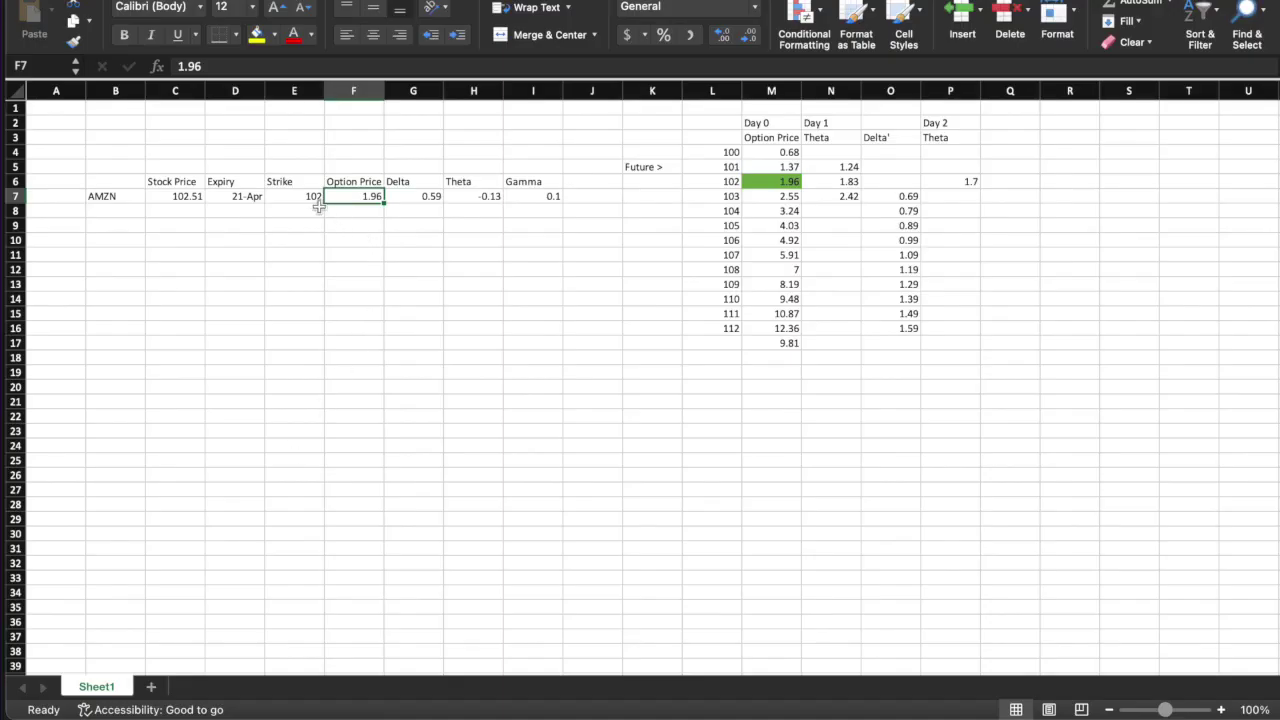
pyautogui.click(531, 194)
pyautogui.click(488, 196)
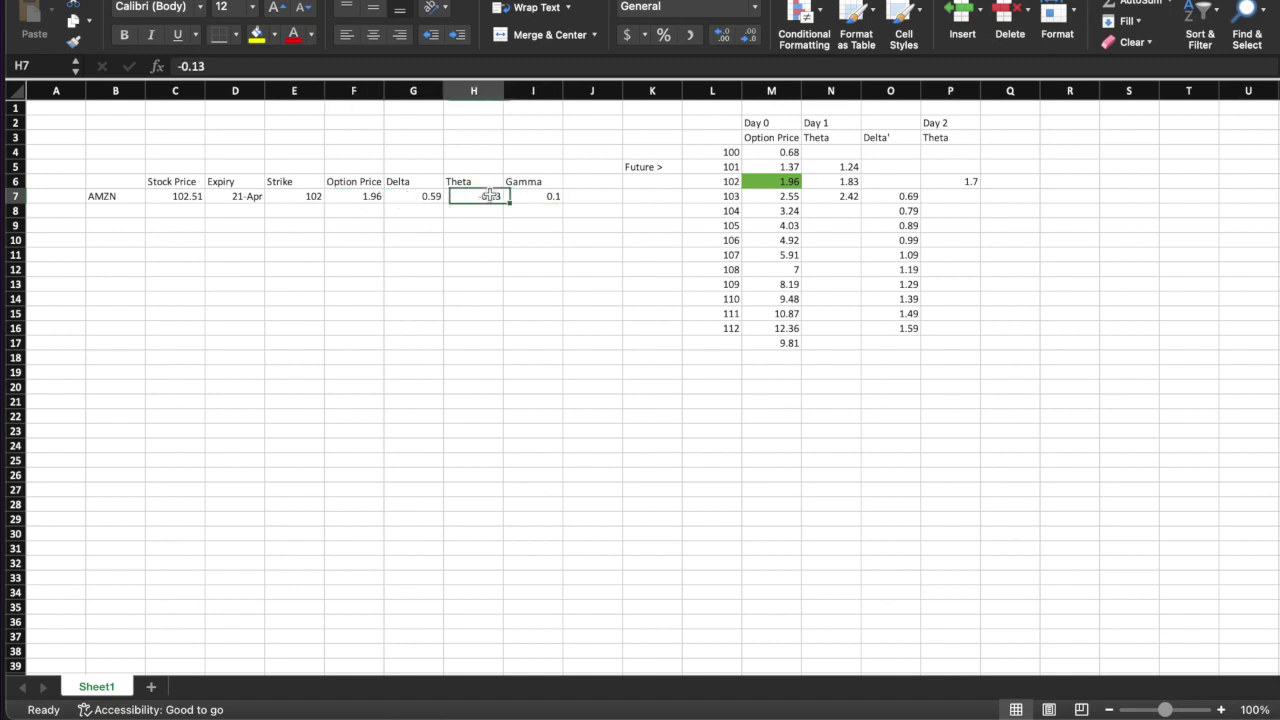
pyautogui.click(370, 198)
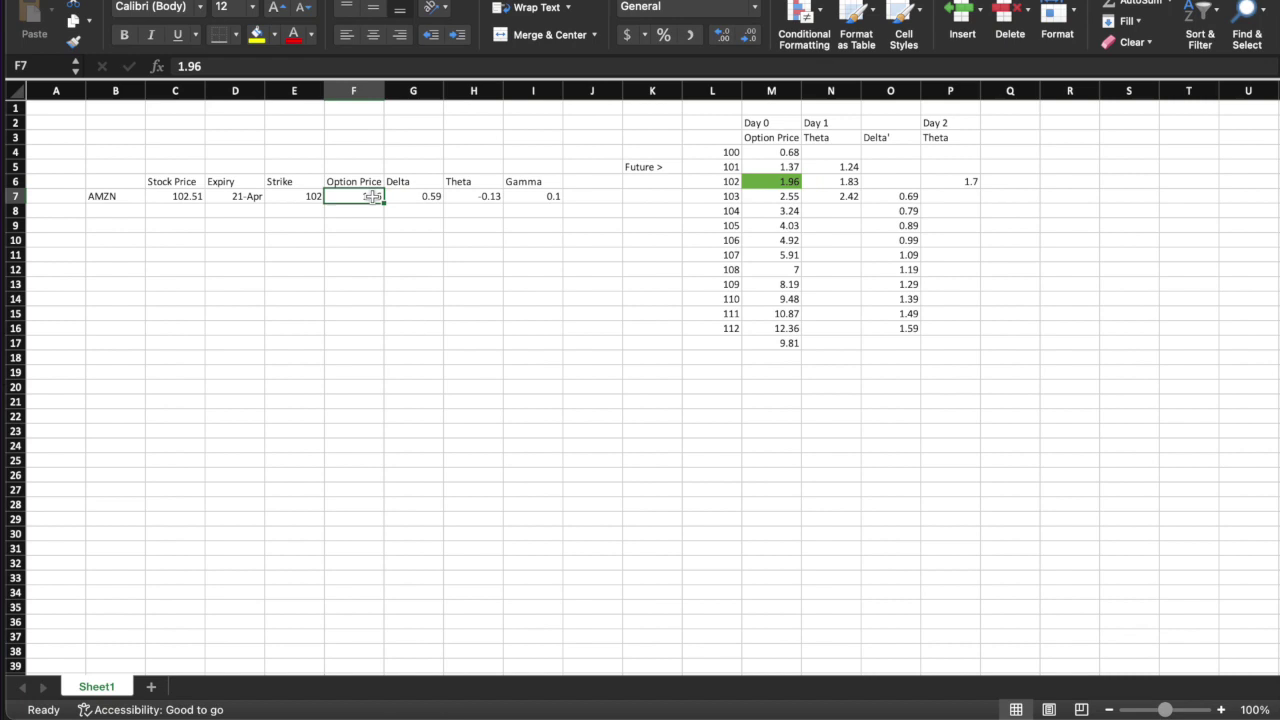
pyautogui.click(765, 182)
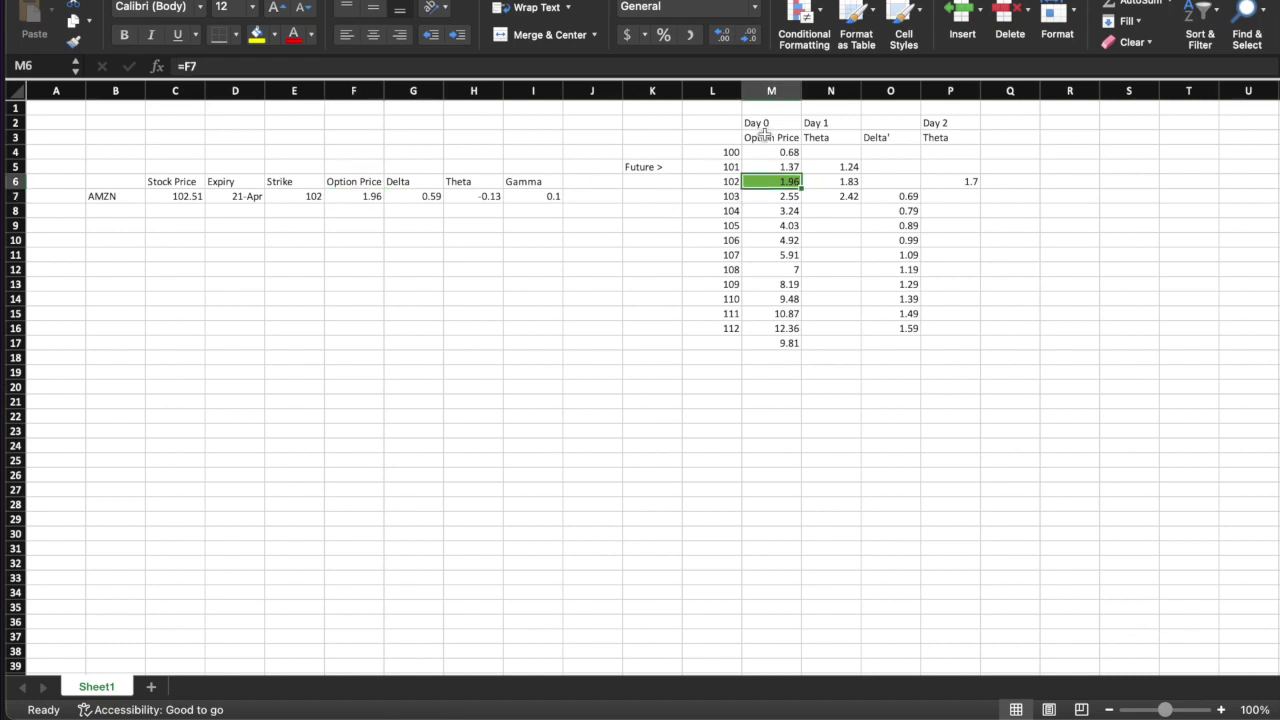
# Inspect the Day 0 option price formula in M7 and the 103 and 102 stock prices beside it.
pyautogui.click(762, 194)
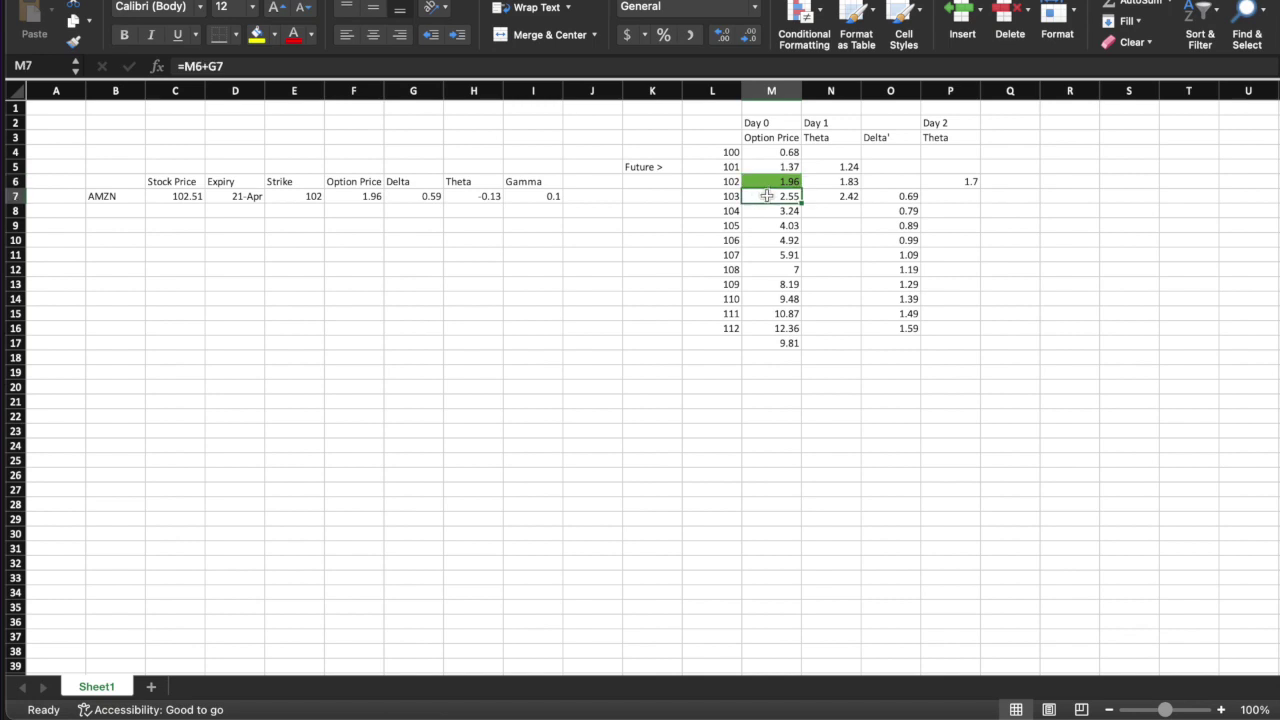
pyautogui.doubleClick(766, 196)
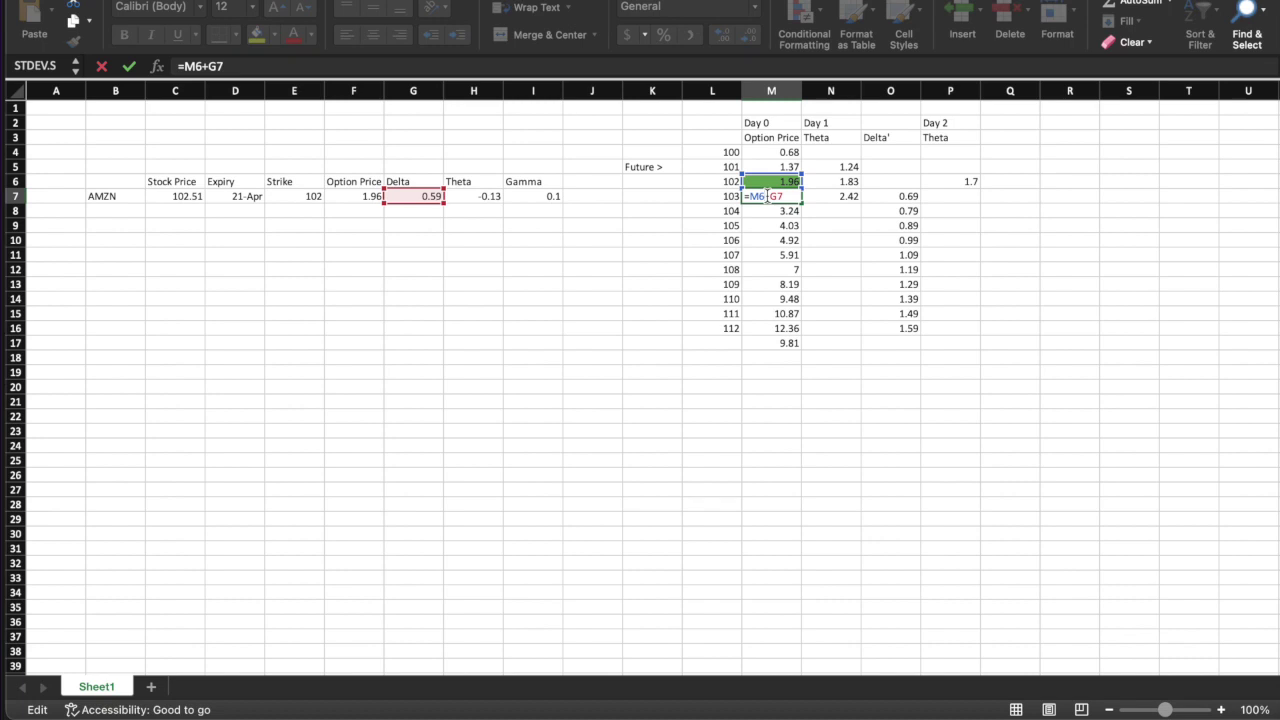
pyautogui.press('Return')
pyautogui.click(768, 200)
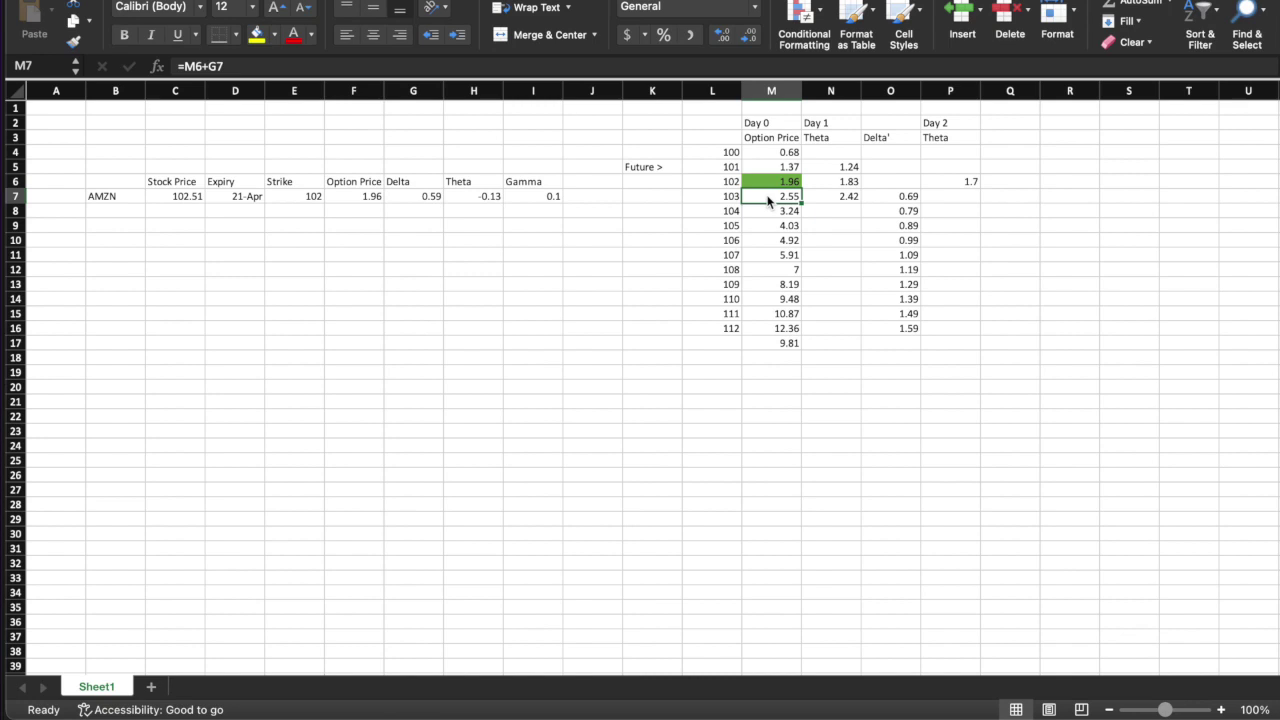
pyautogui.press('Left')
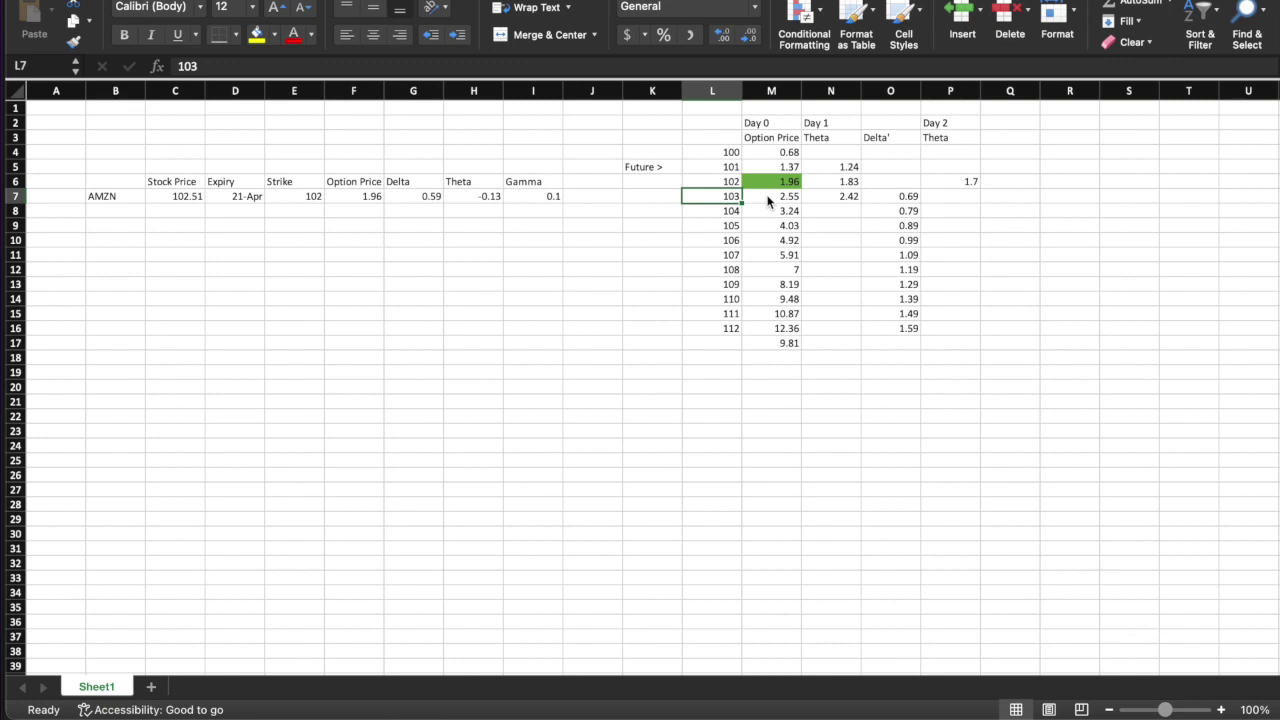
pyautogui.press('Up')
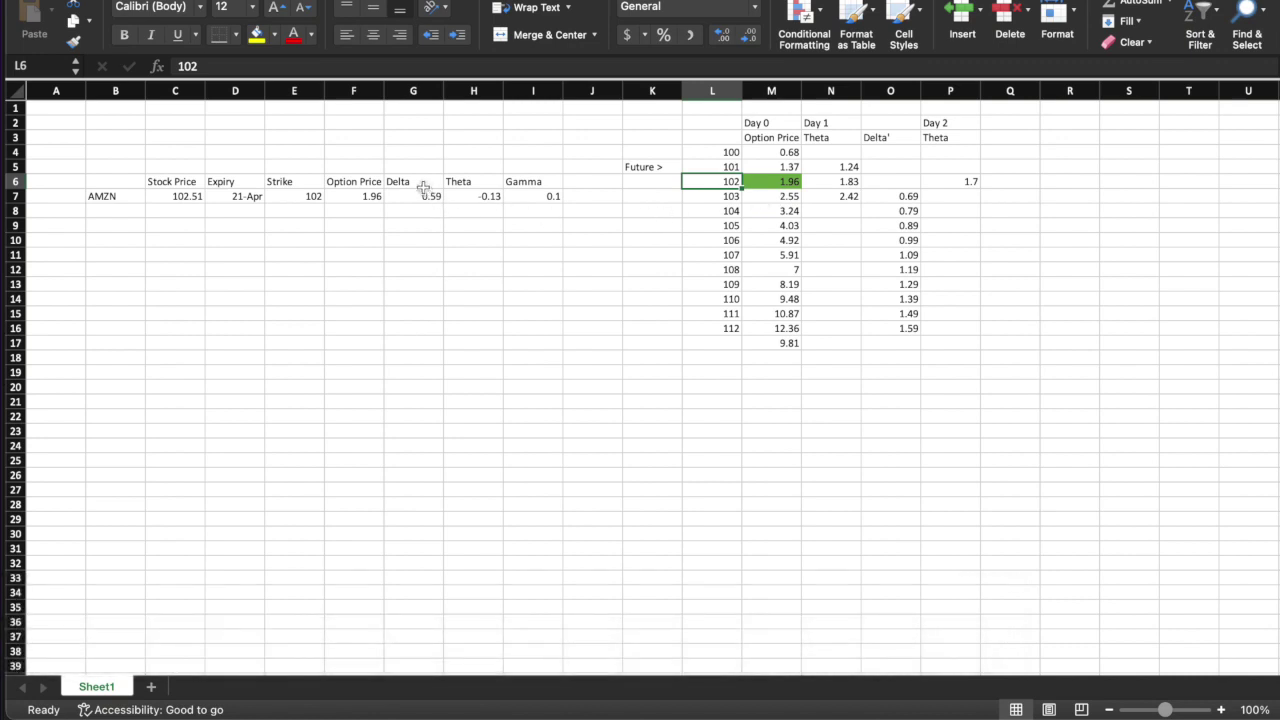
# Examine the Delta input in G6:G7, the new delta formula in O7, and the Gamma input in I6:I7.
pyautogui.click(423, 187)
pyautogui.moveTo(423, 187); pyautogui.dragTo(420, 200)
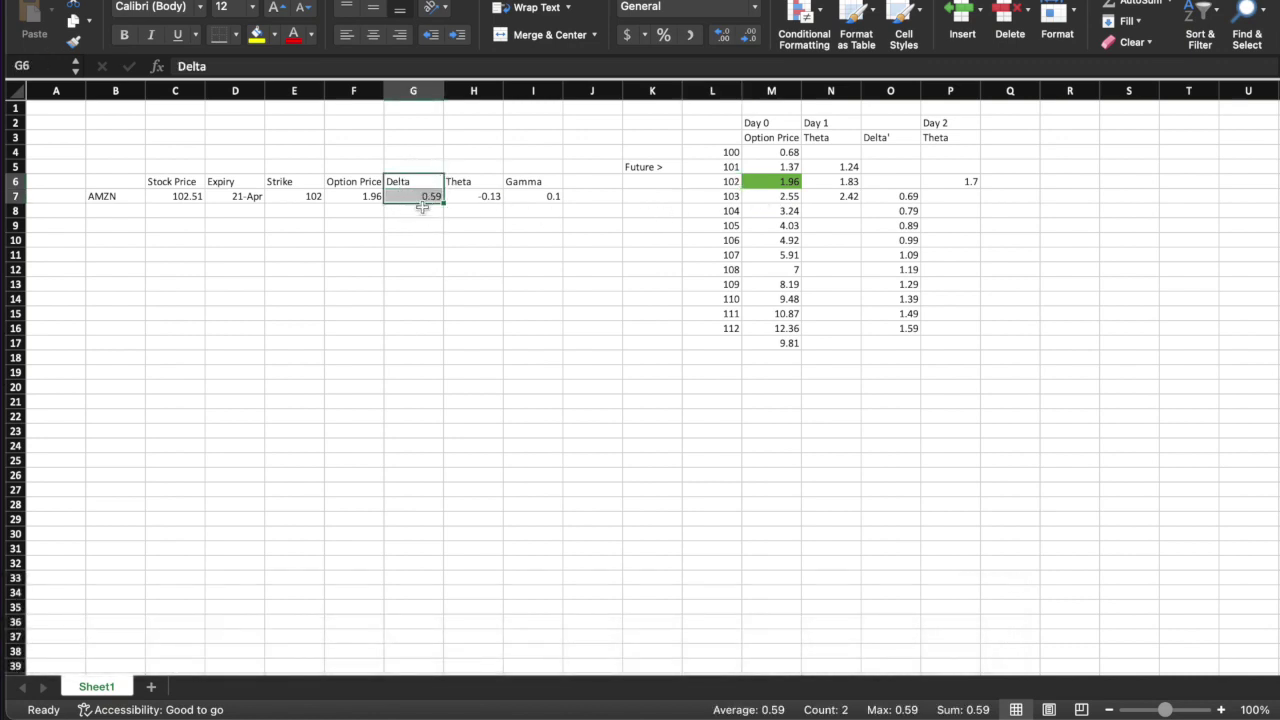
pyautogui.click(887, 196)
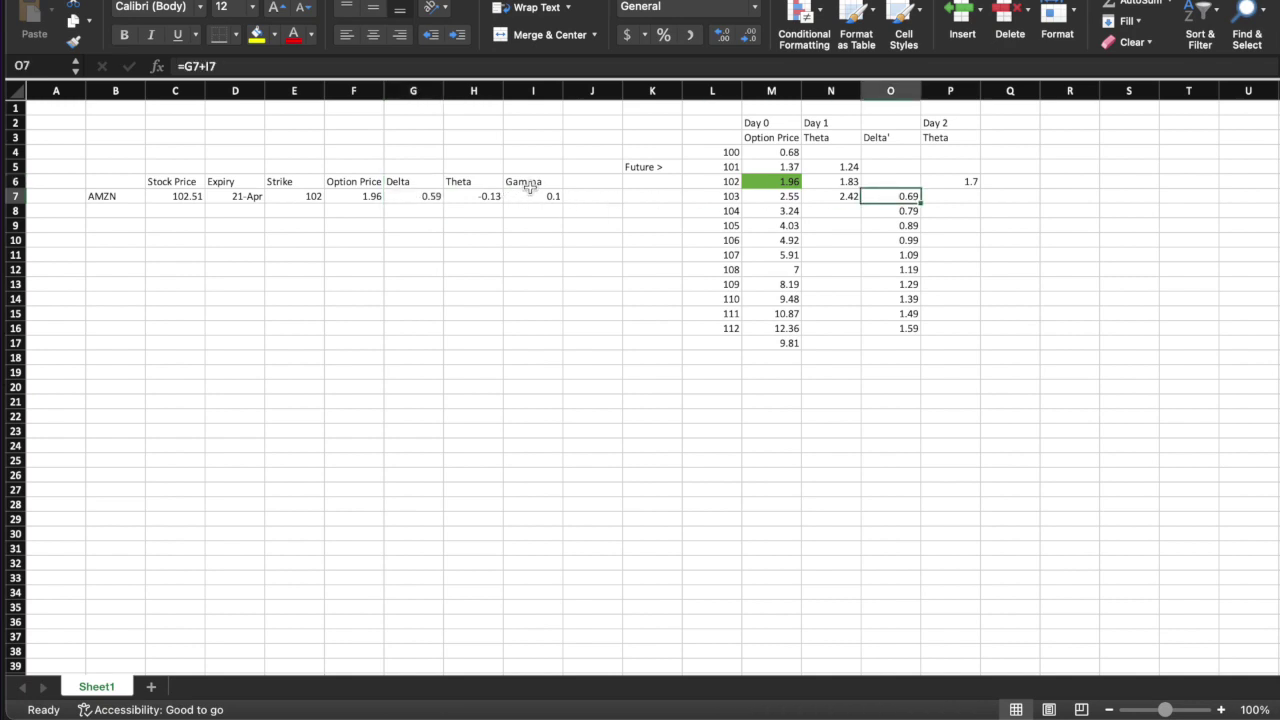
pyautogui.moveTo(530, 187); pyautogui.dragTo(530, 196)
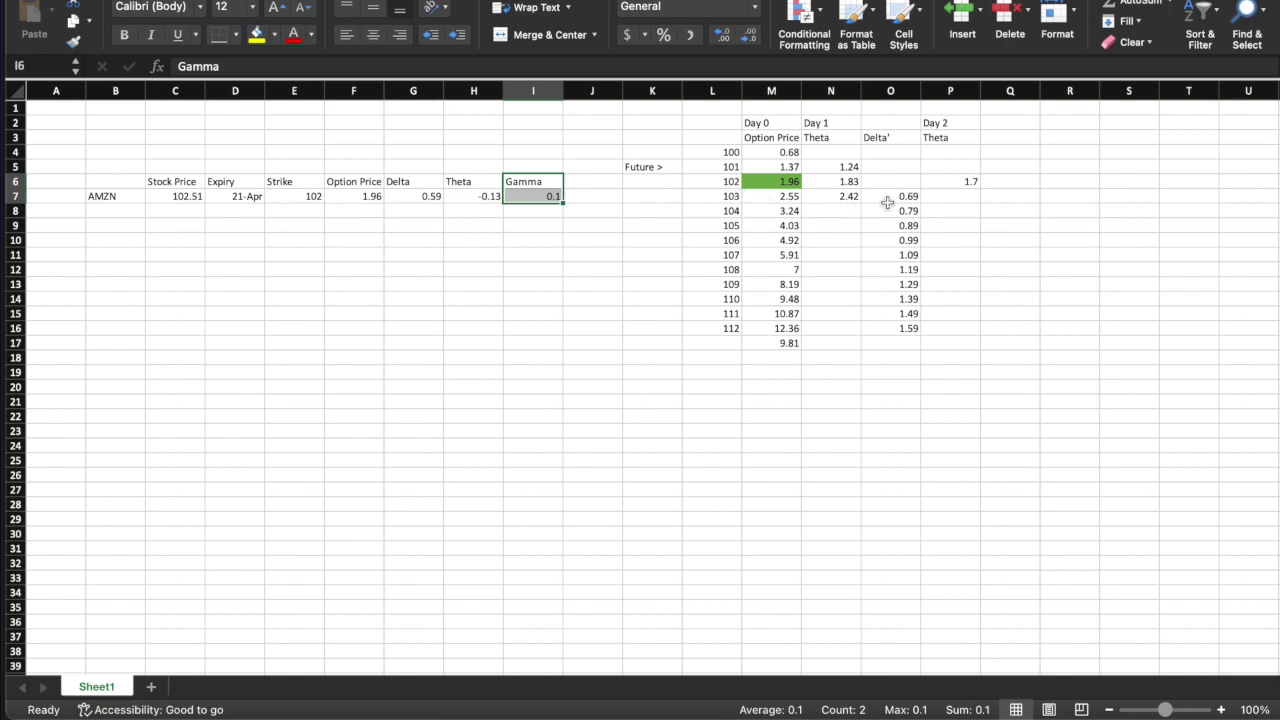
# Trace the cell references of the Day 0 option price formulas for 103, 104 and 105 in M7 through M9.
pyautogui.click(789, 197)
pyautogui.write('=M6+')
pyautogui.click(431, 199)
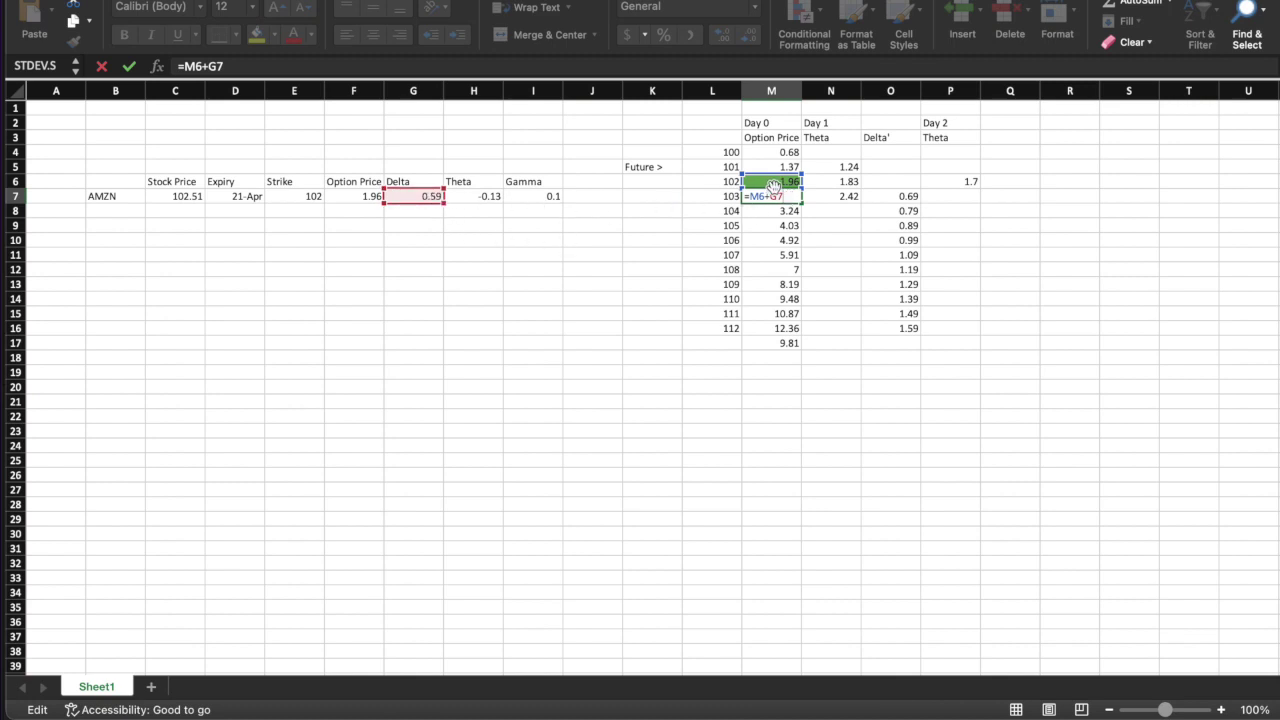
pyautogui.press('Return')
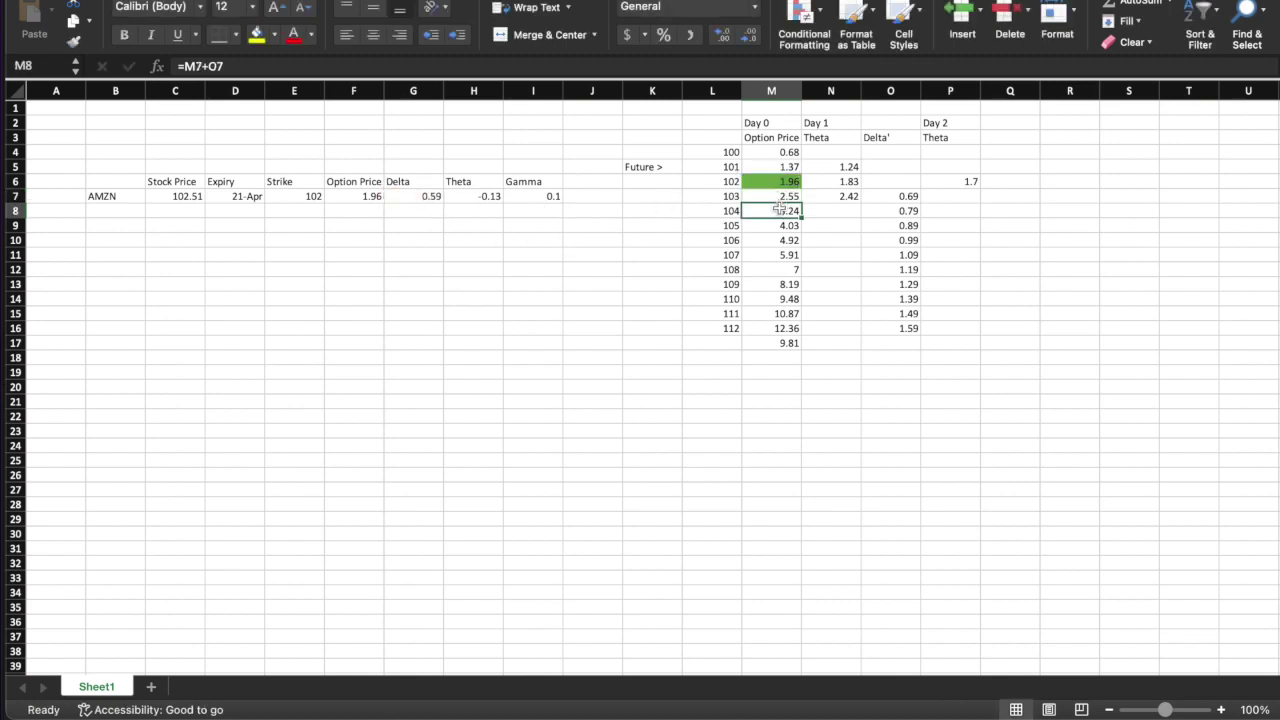
pyautogui.doubleClick(779, 208)
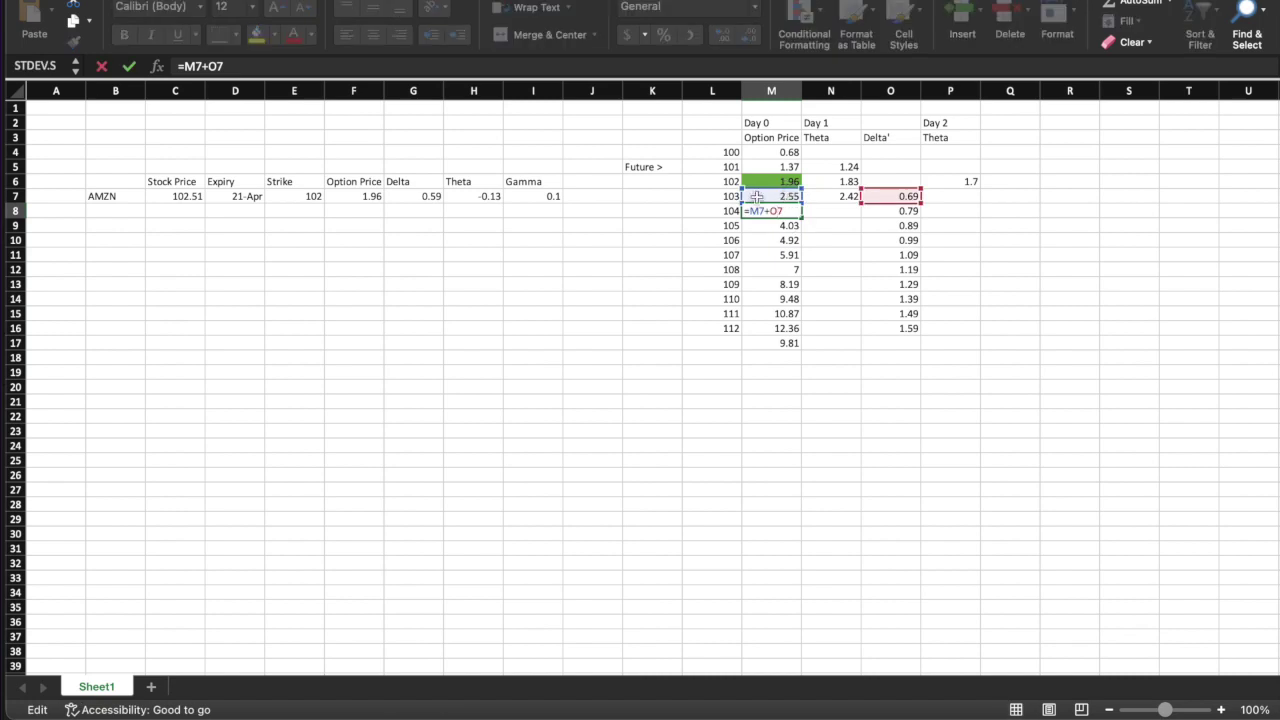
pyautogui.press('Return')
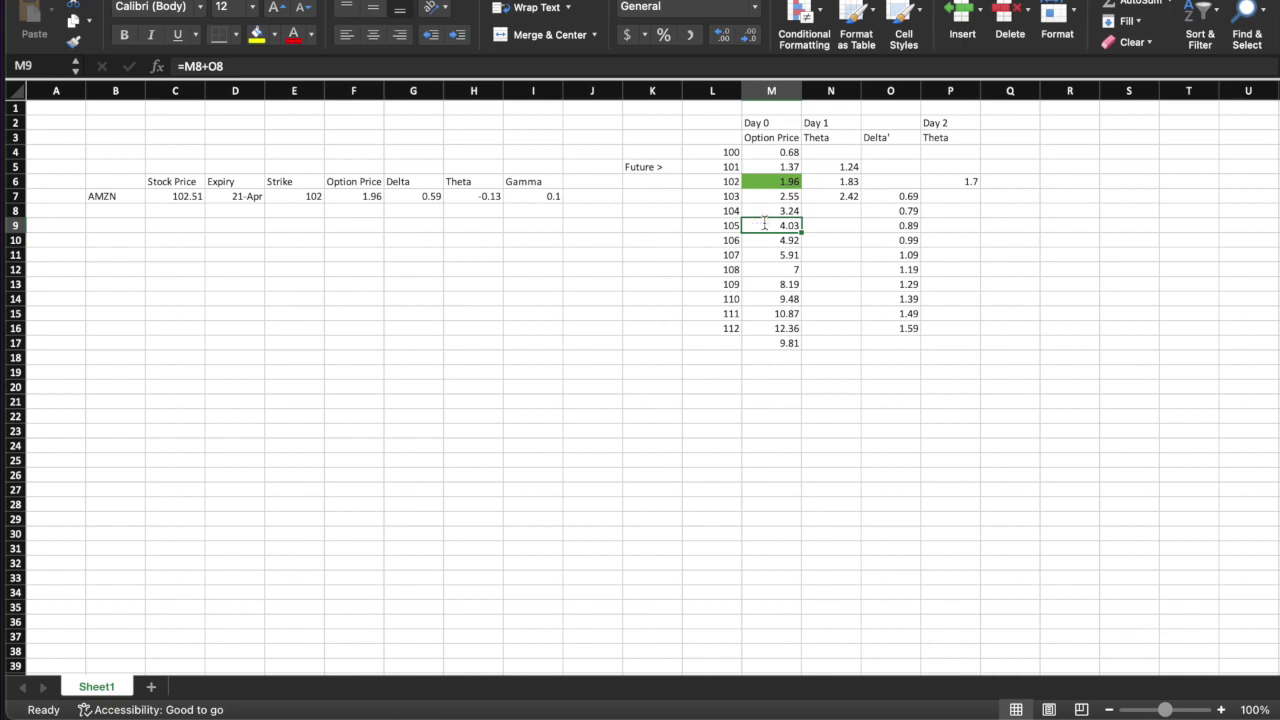
pyautogui.doubleClick(764, 224)
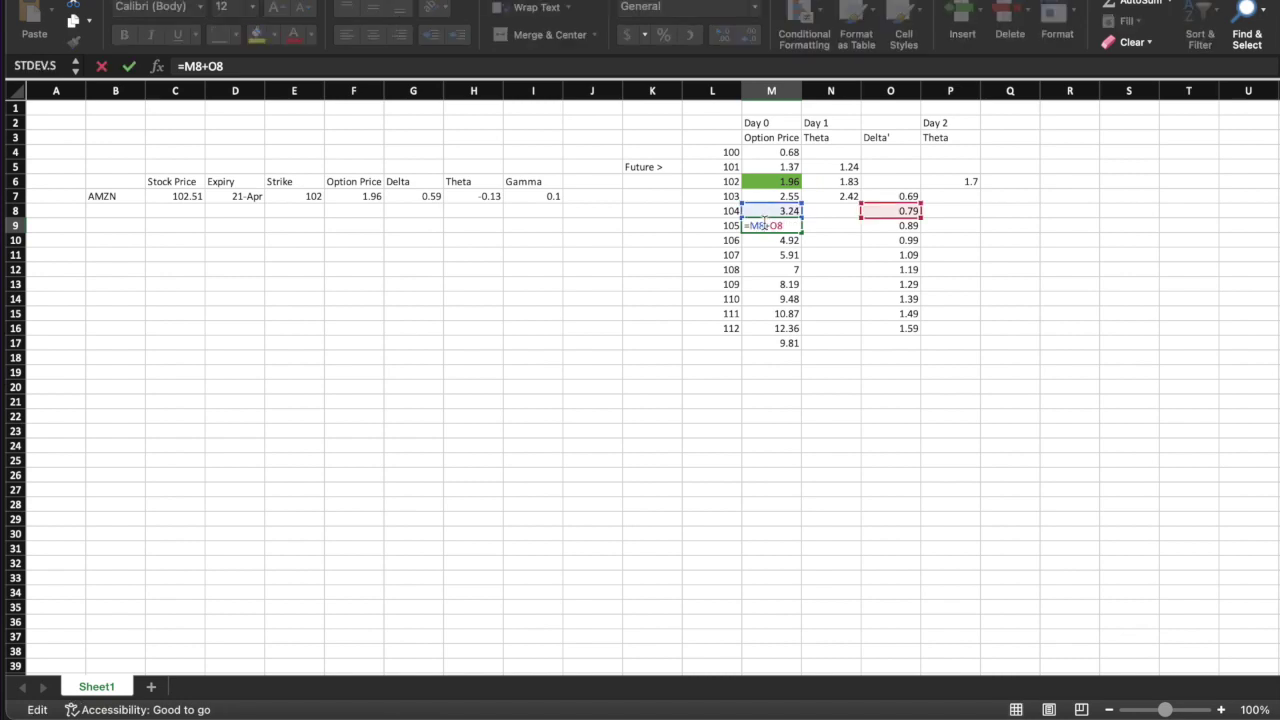
pyautogui.press('Return')
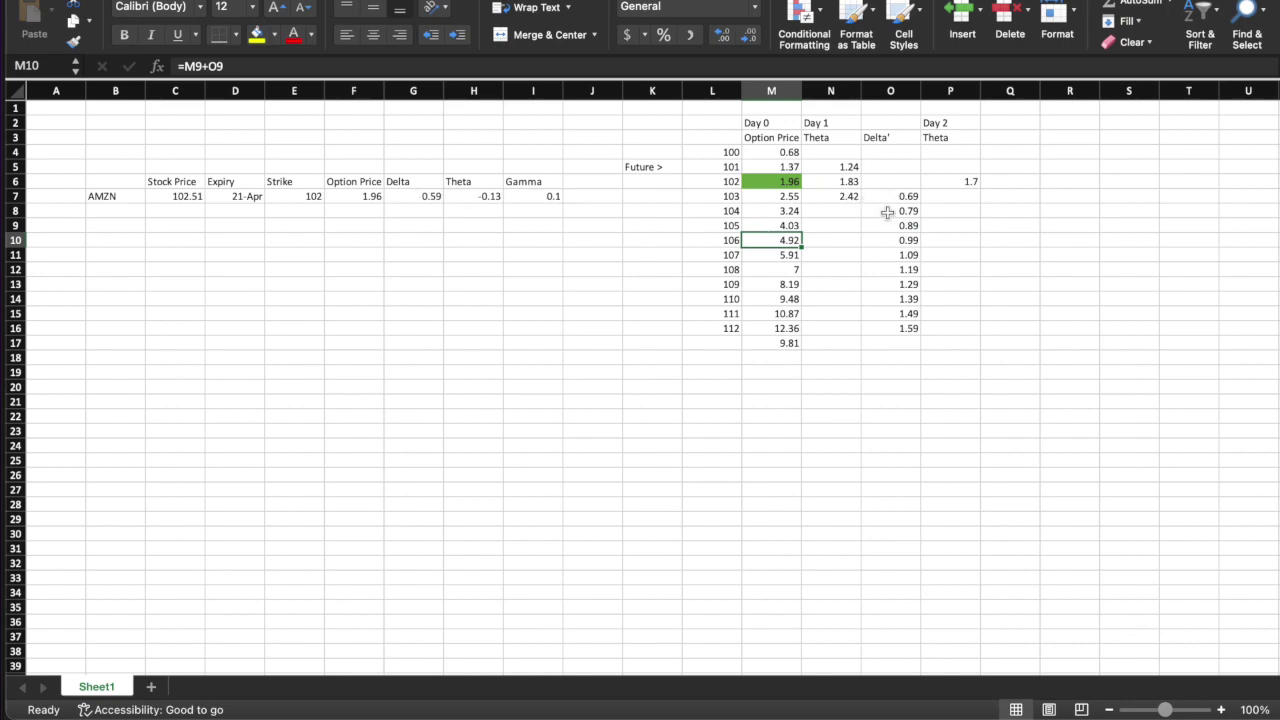
# Glance at the option chain, return to Excel, and compare the Day 1 Theta formula in N7 with the Day 0 prices in M6 and M7.
pyautogui.press('super+Tab')
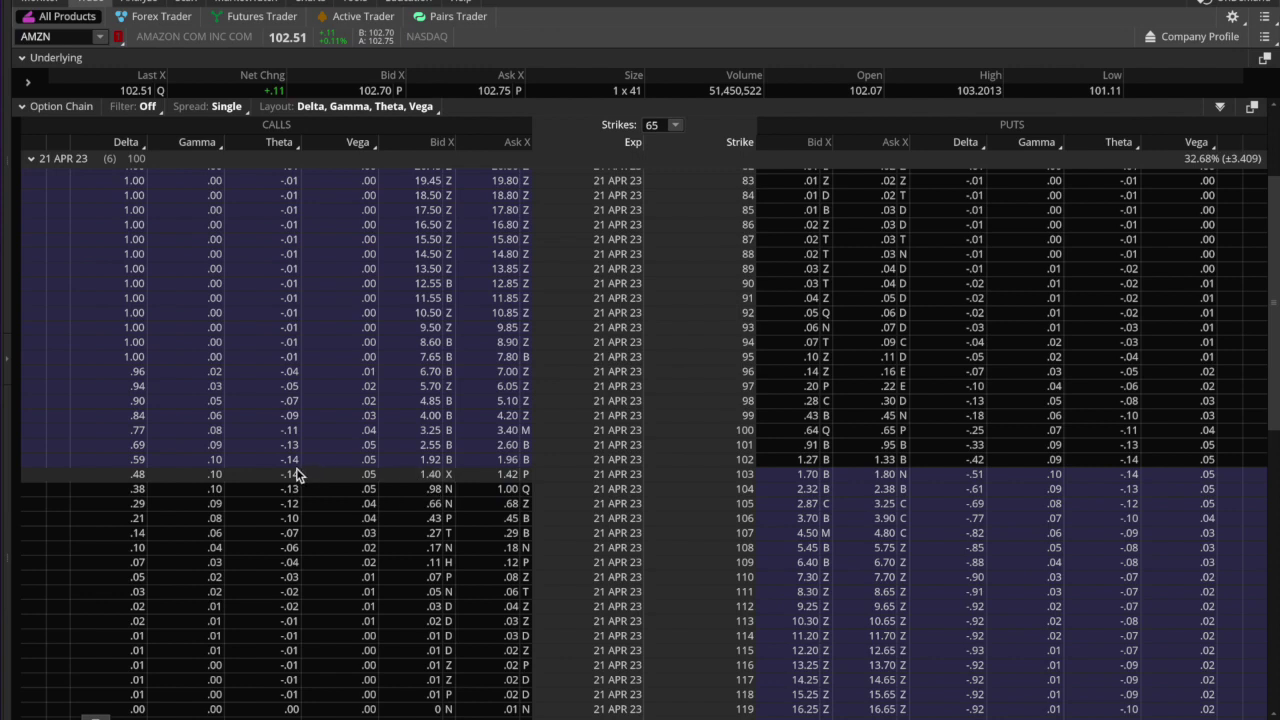
pyautogui.press('super+Tab')
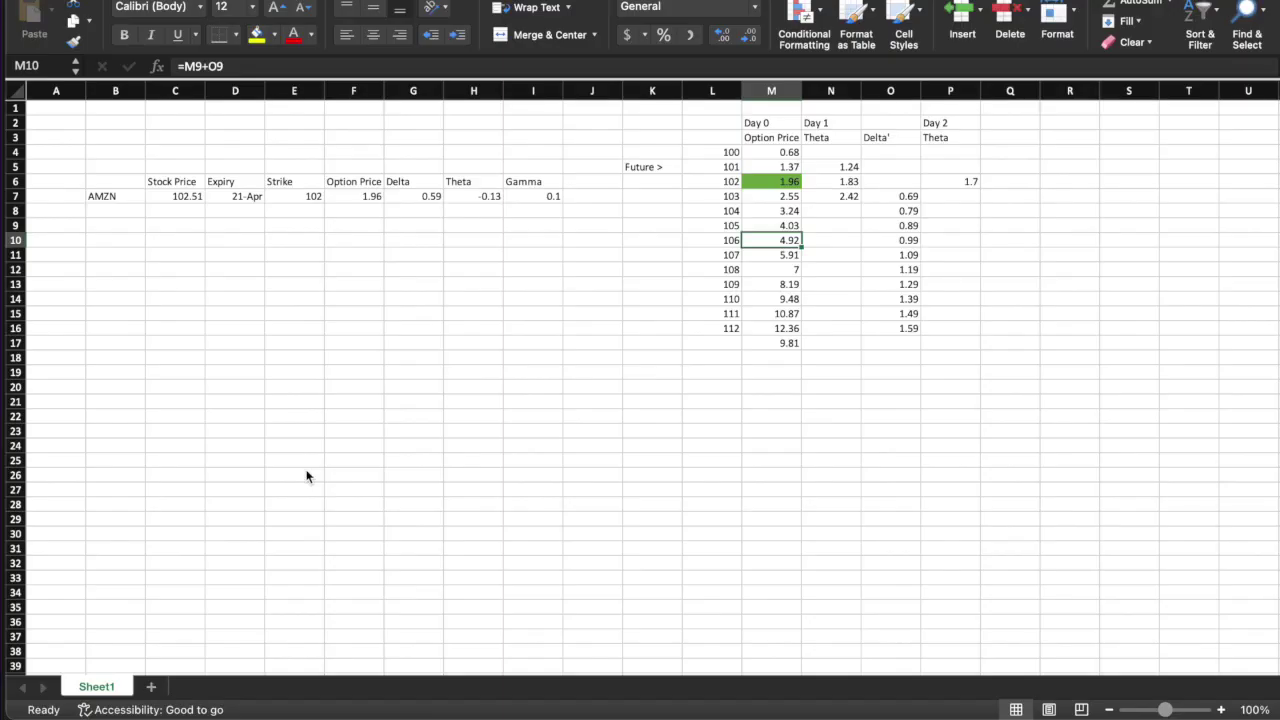
pyautogui.click(845, 196)
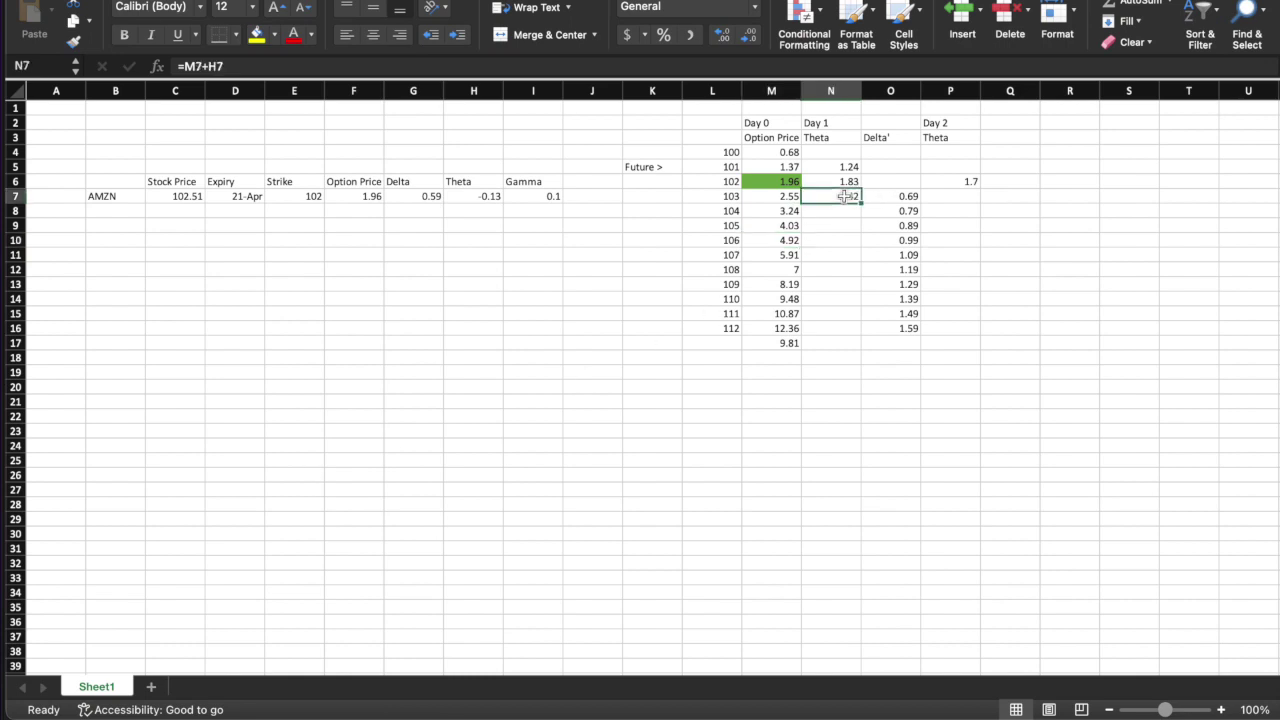
pyautogui.doubleClick(845, 196)
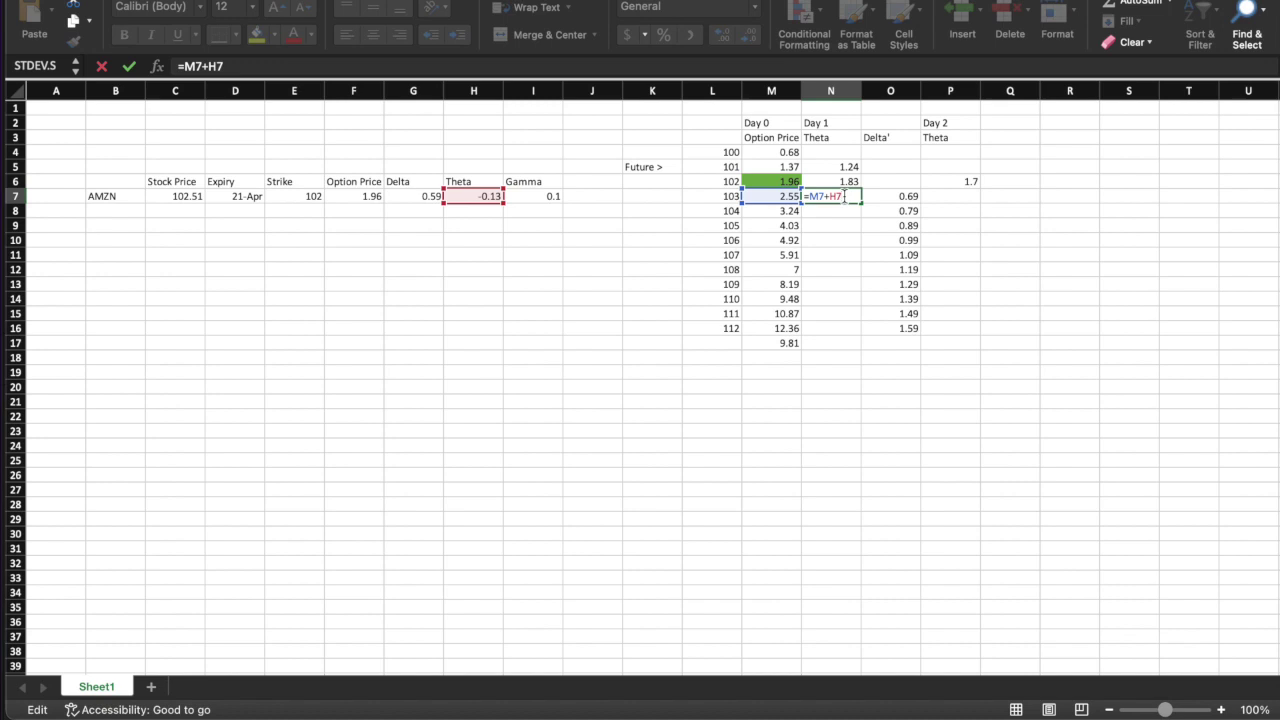
pyautogui.press('Escape')
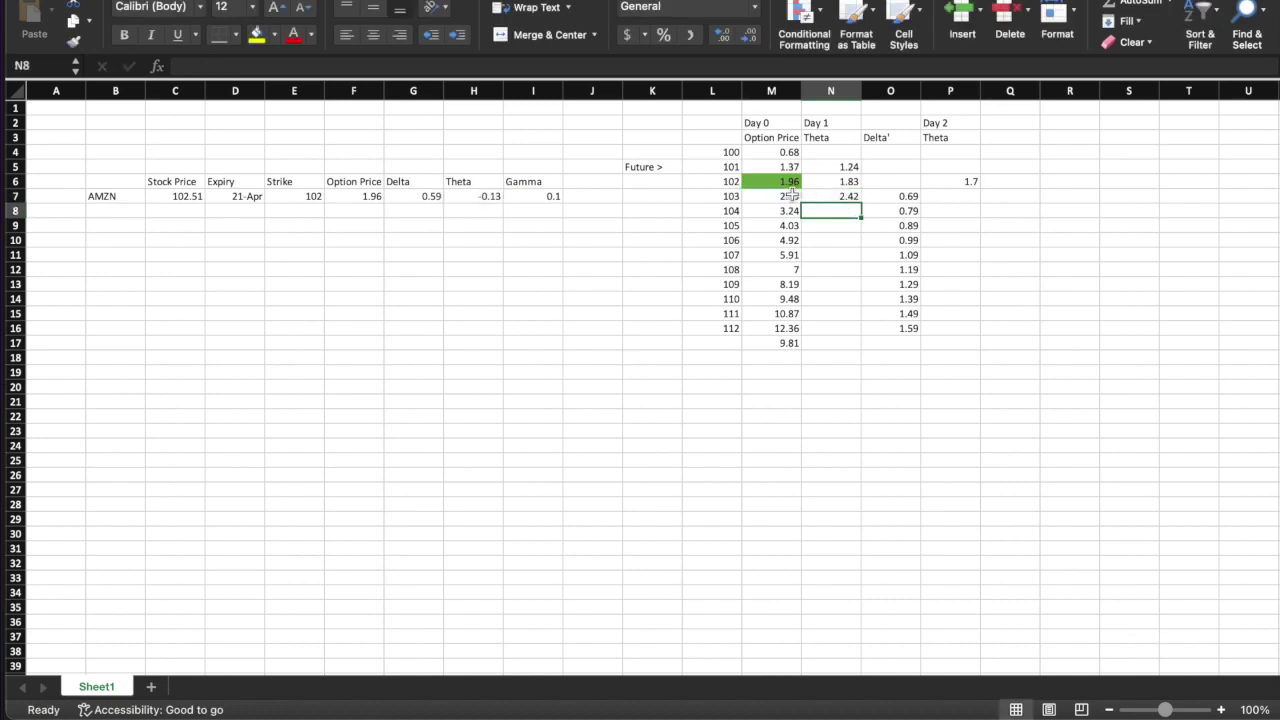
pyautogui.click(790, 196)
pyautogui.click(822, 196)
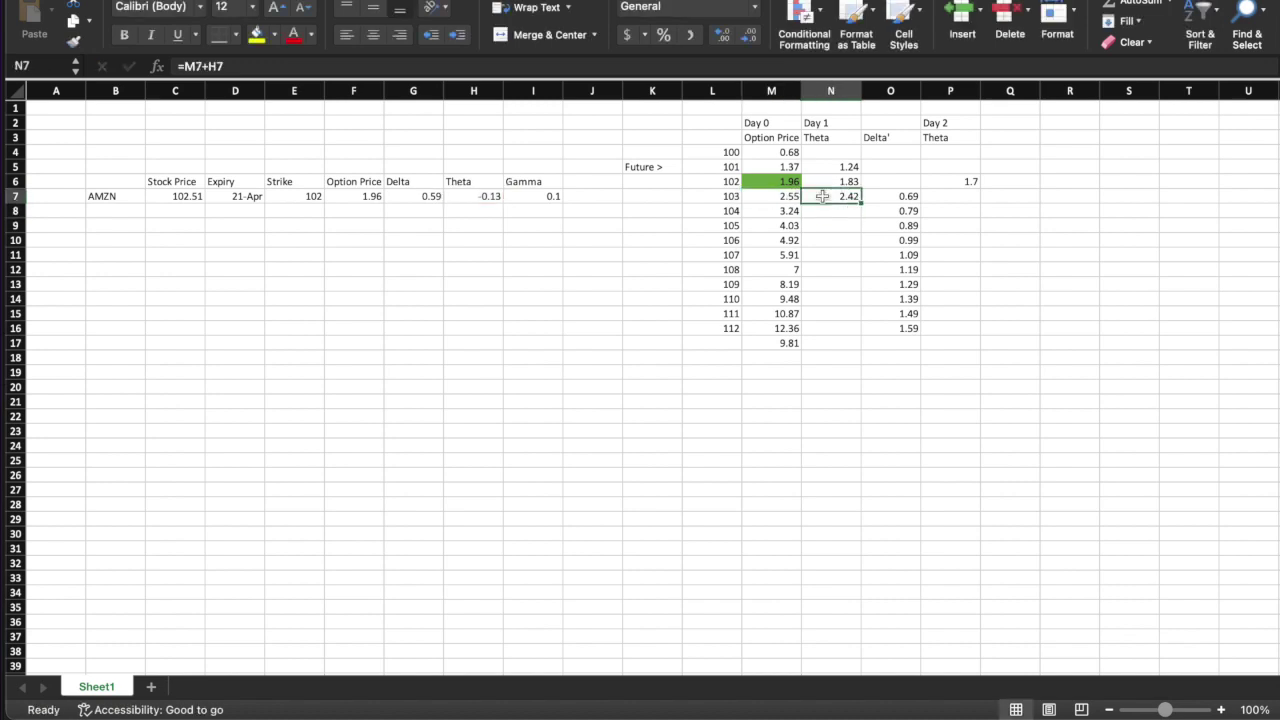
pyautogui.click(768, 181)
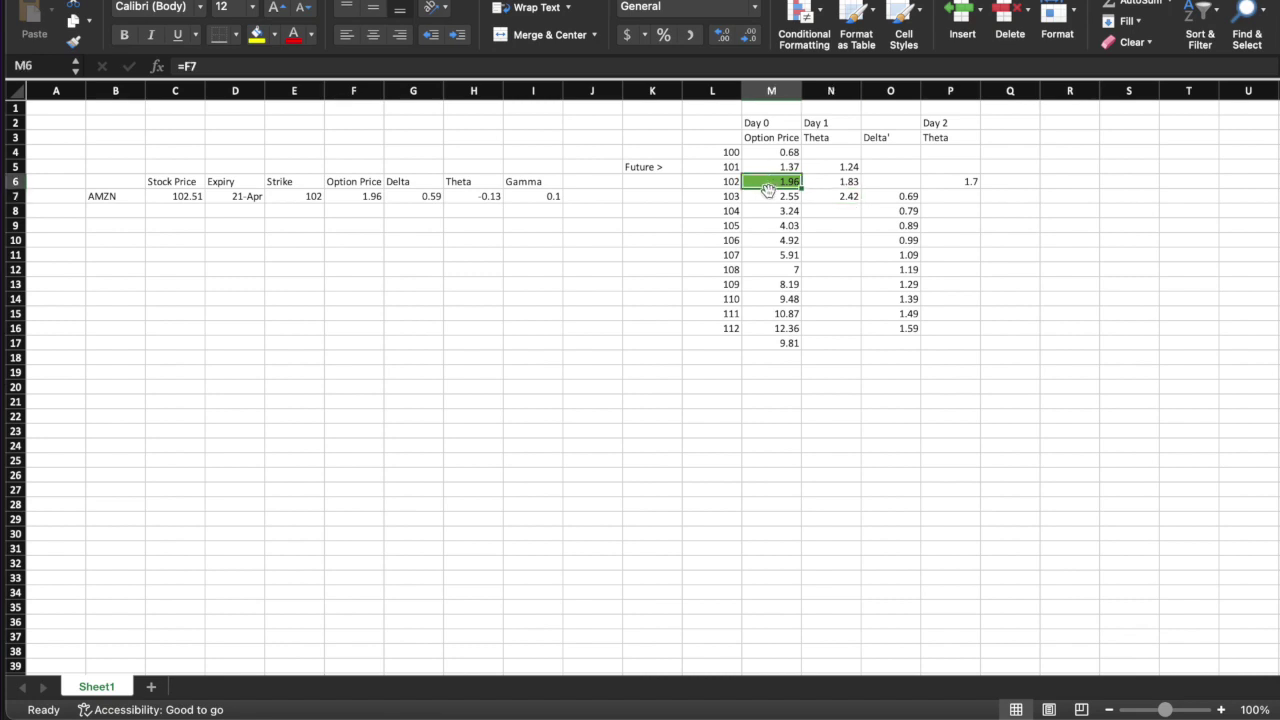
pyautogui.click(768, 196)
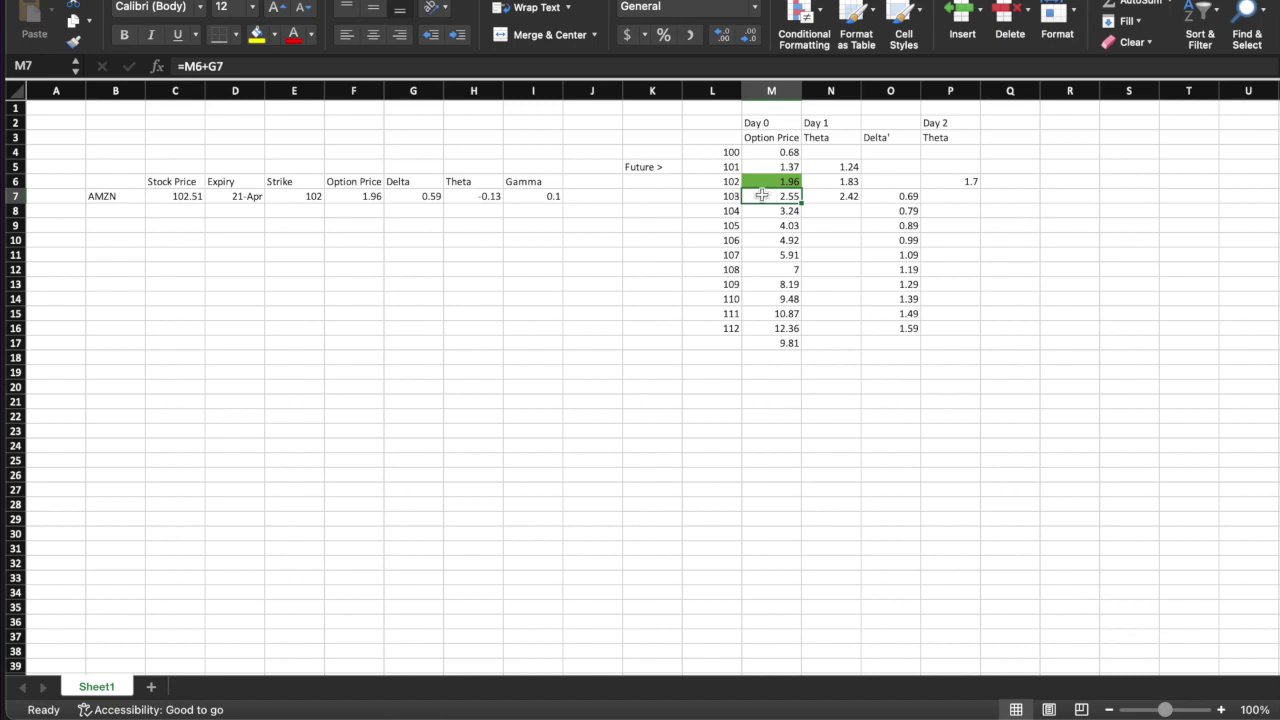
pyautogui.click(821, 194)
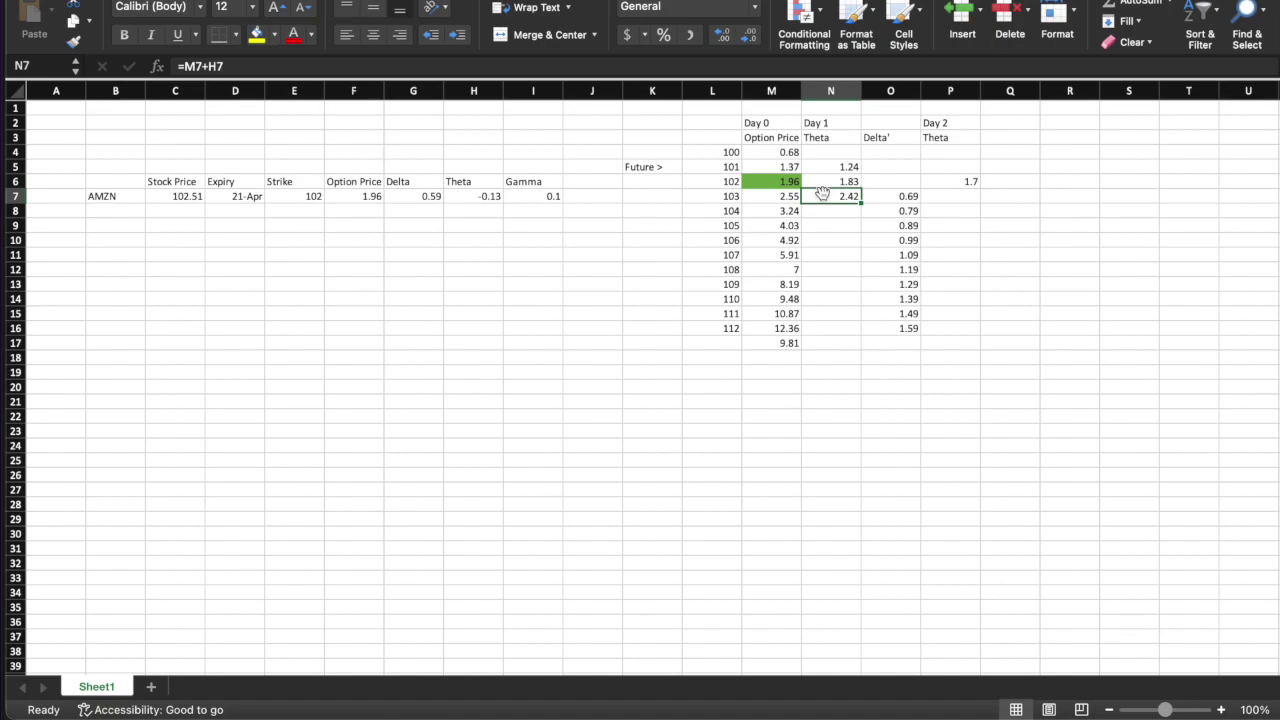
# Switch to the AMZN option chain and replace its Gamma column with Probability of Touching.
pyautogui.press('super+Tab')
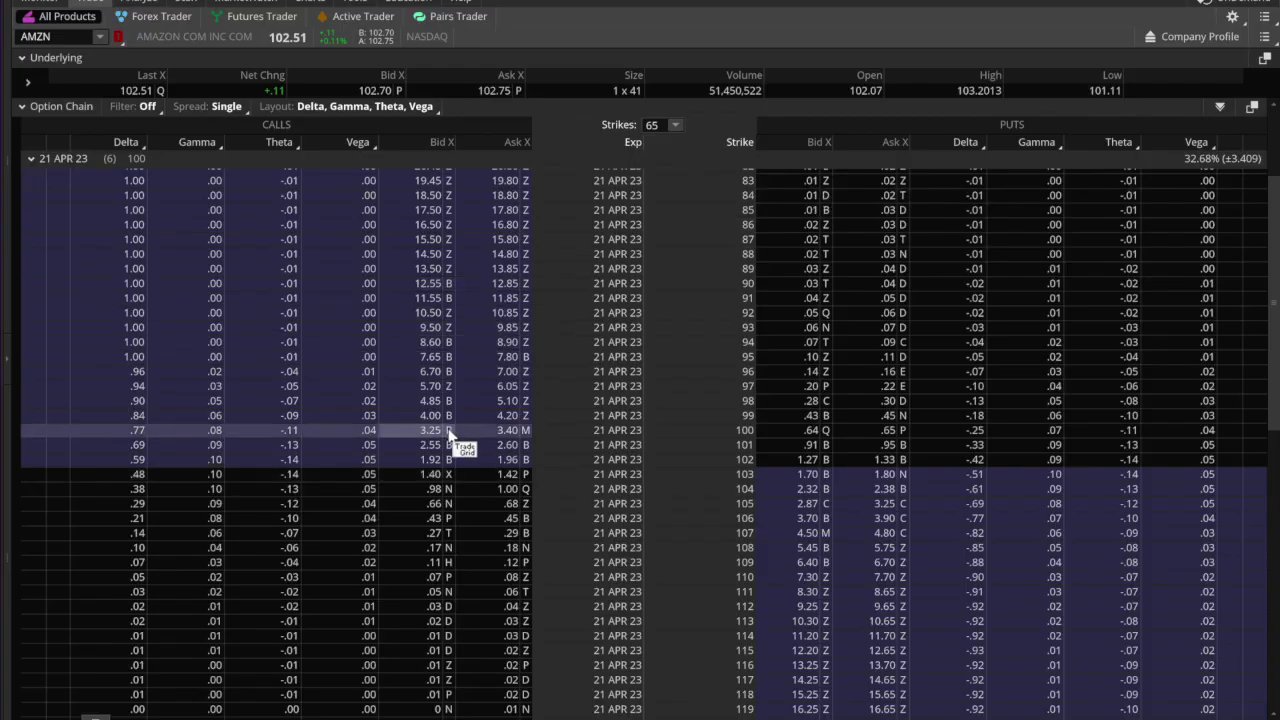
pyautogui.click(205, 148)
pyautogui.moveTo(205, 235)
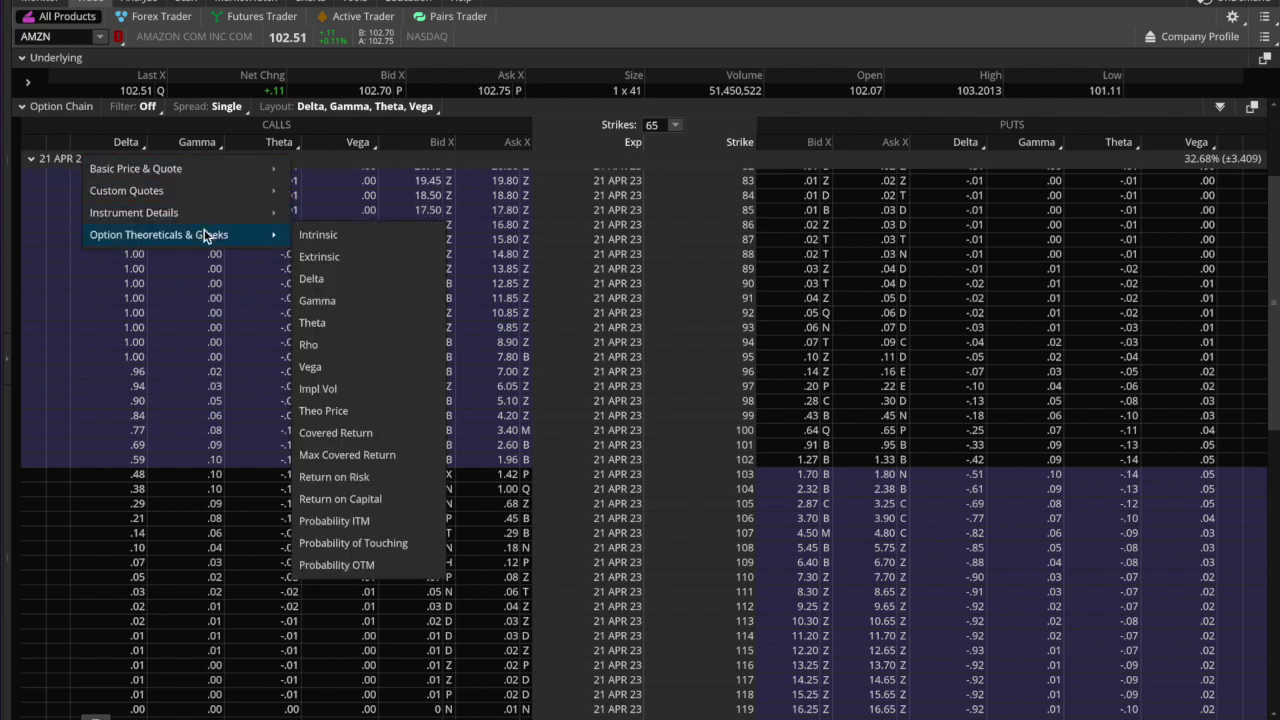
pyautogui.click(354, 543)
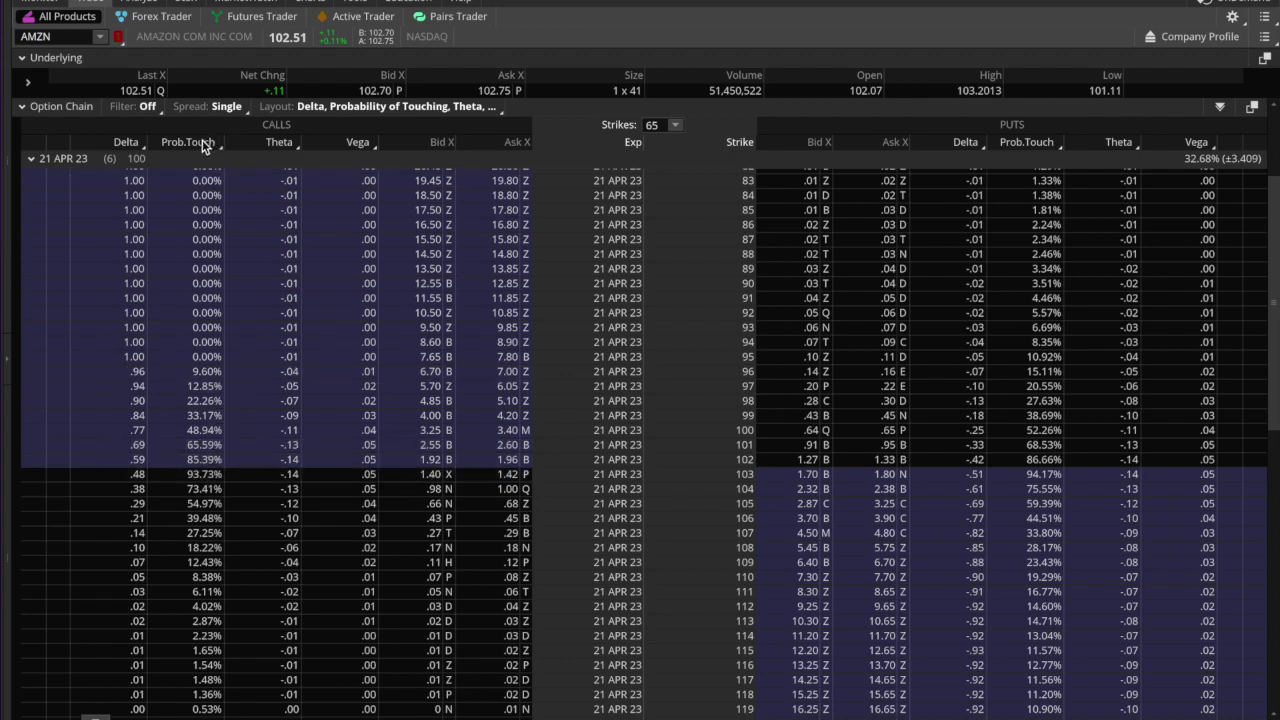
# Compare AMZN's 15-minute price chart with the Probability of Touching values around the 102 and 103 strikes in the option chain.
pyautogui.moveTo(305, 6)
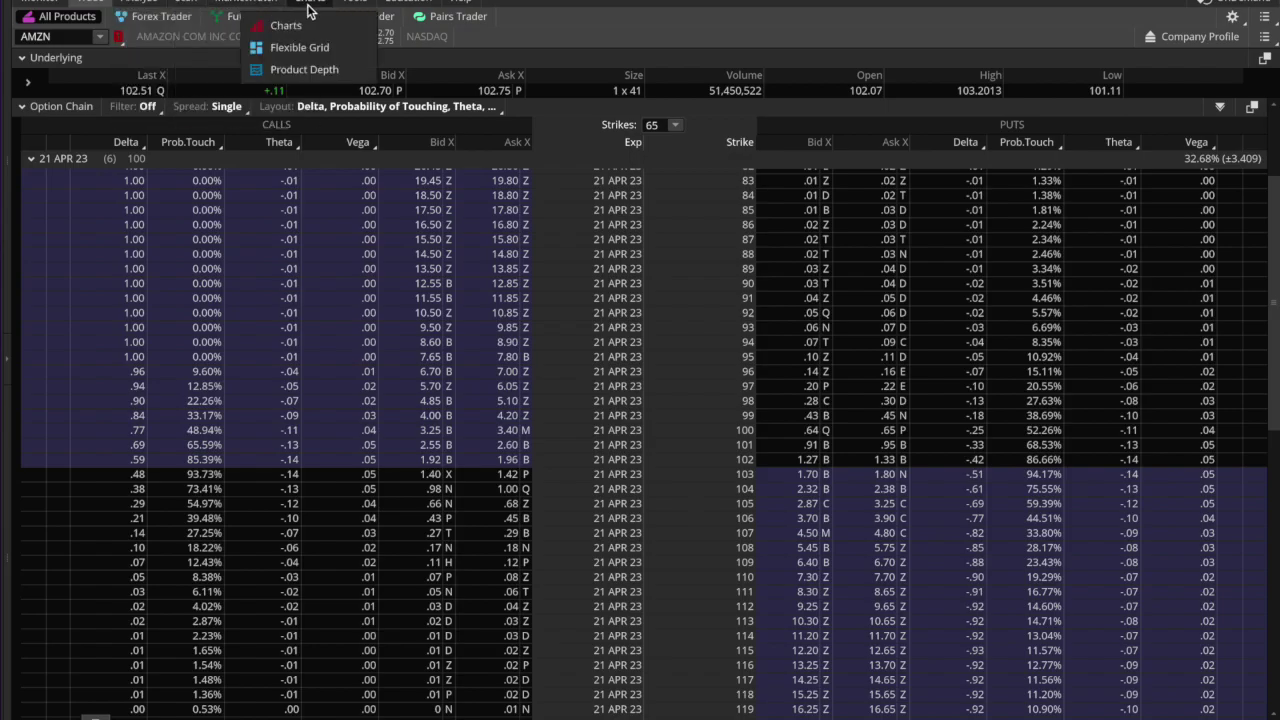
pyautogui.click(286, 25)
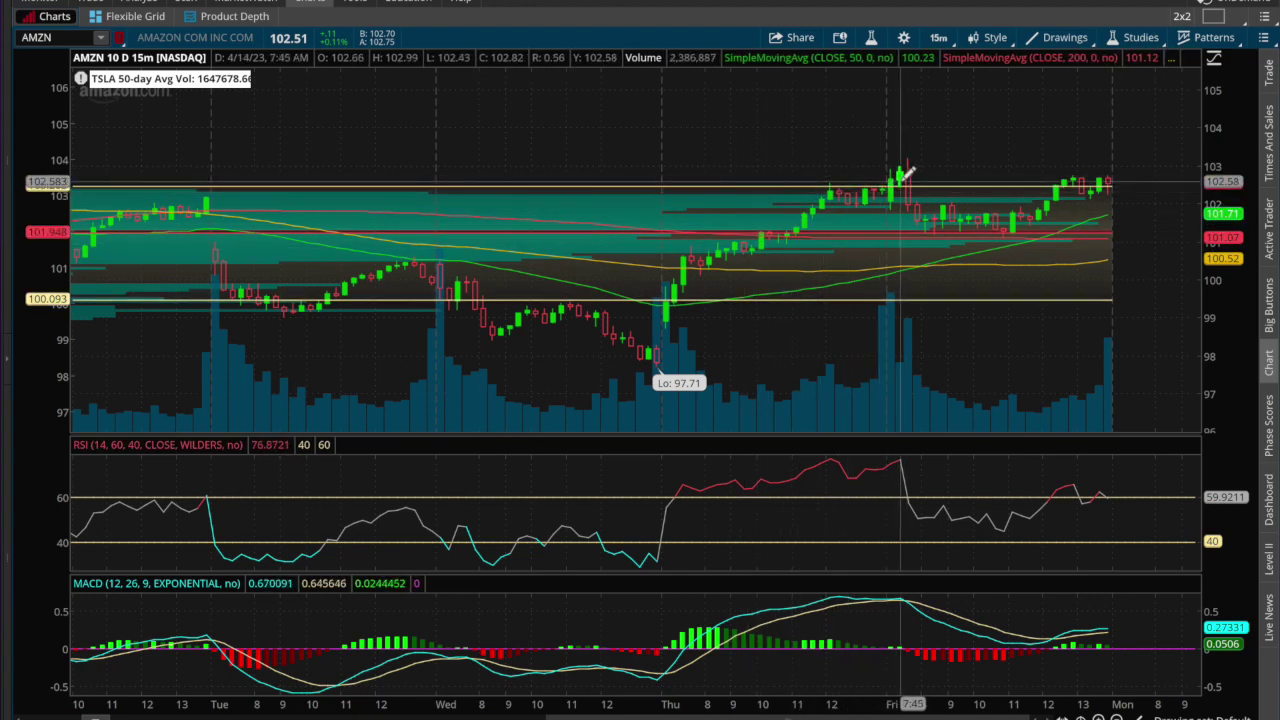
pyautogui.click(140, 3)
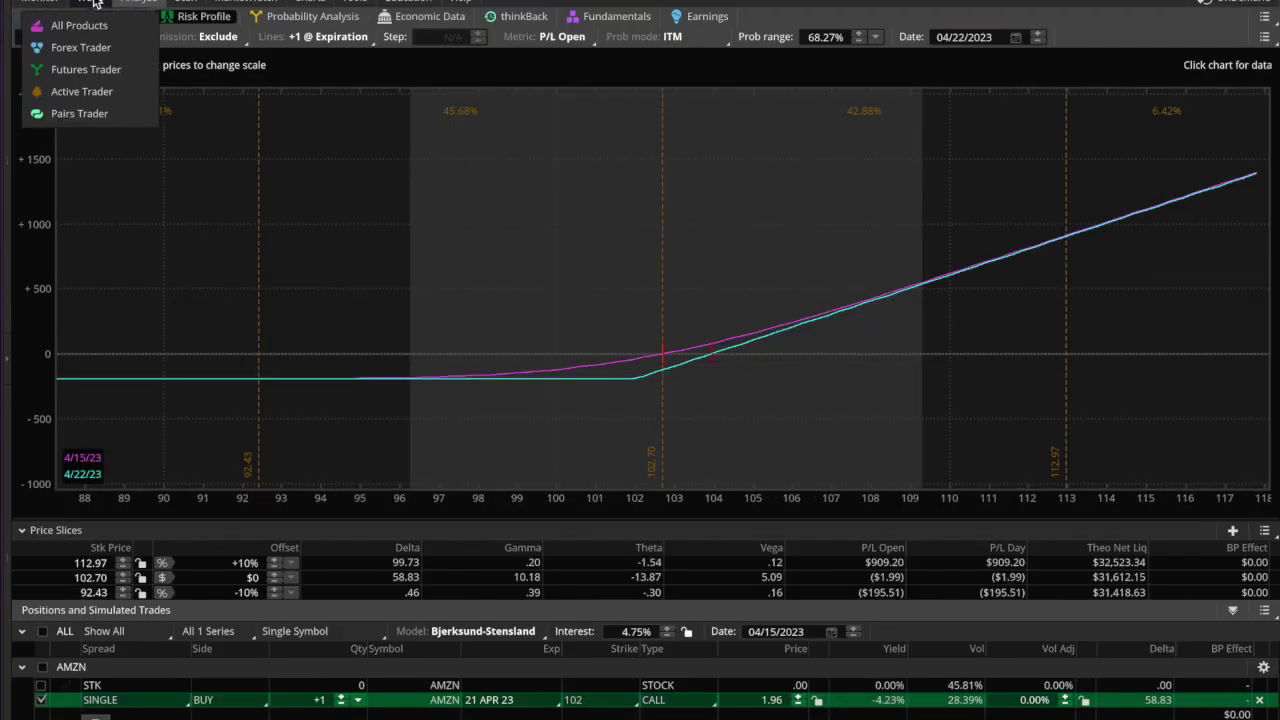
pyautogui.click(97, 3)
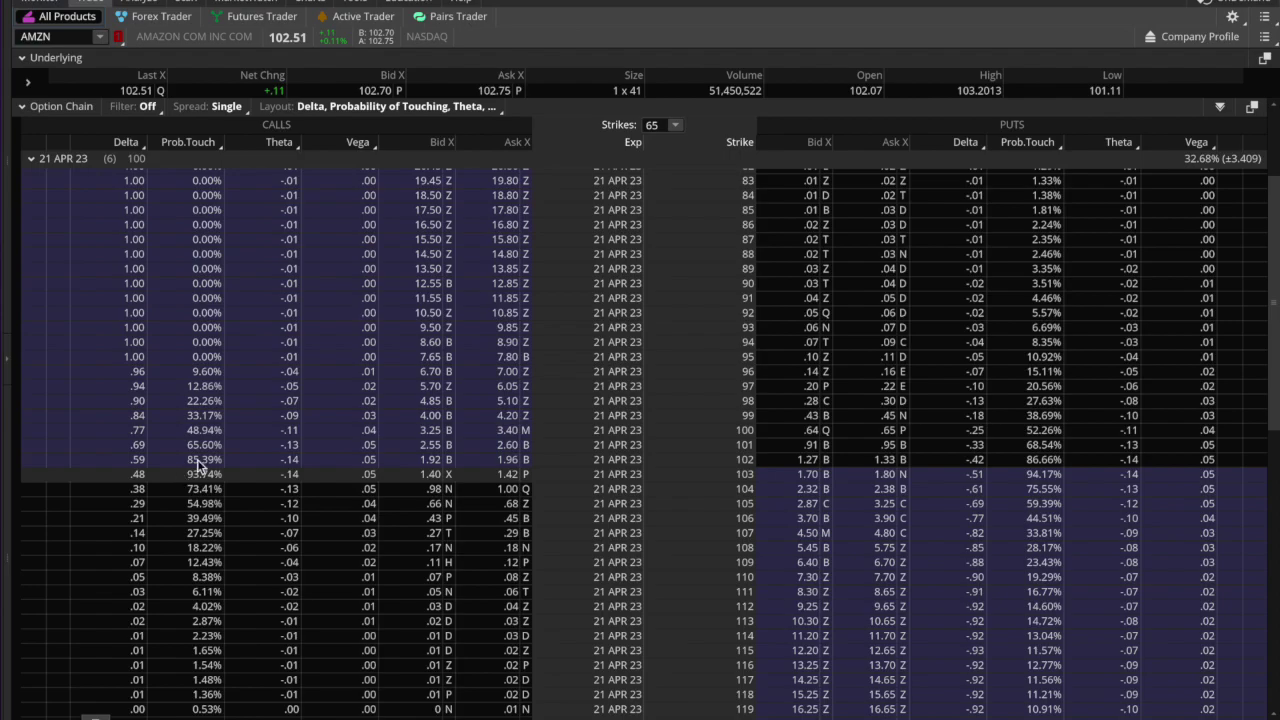
pyautogui.click(318, 4)
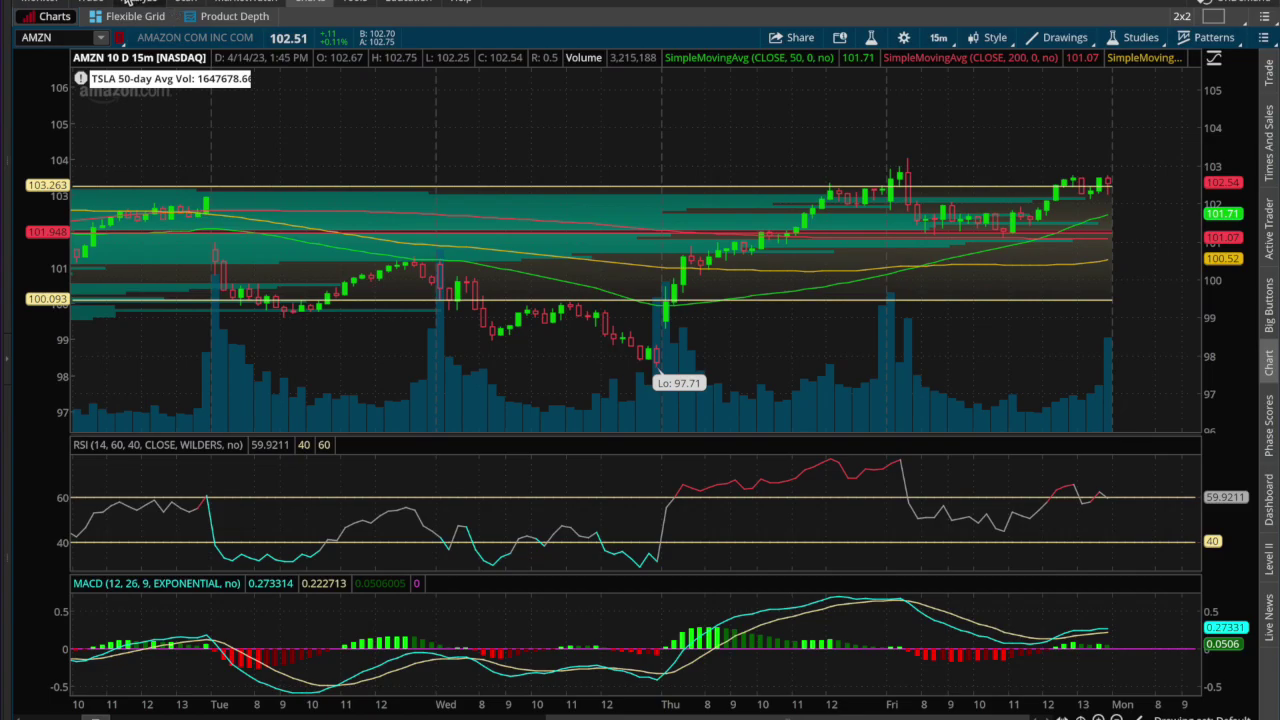
pyautogui.moveTo(104, 3)
pyautogui.click(79, 25)
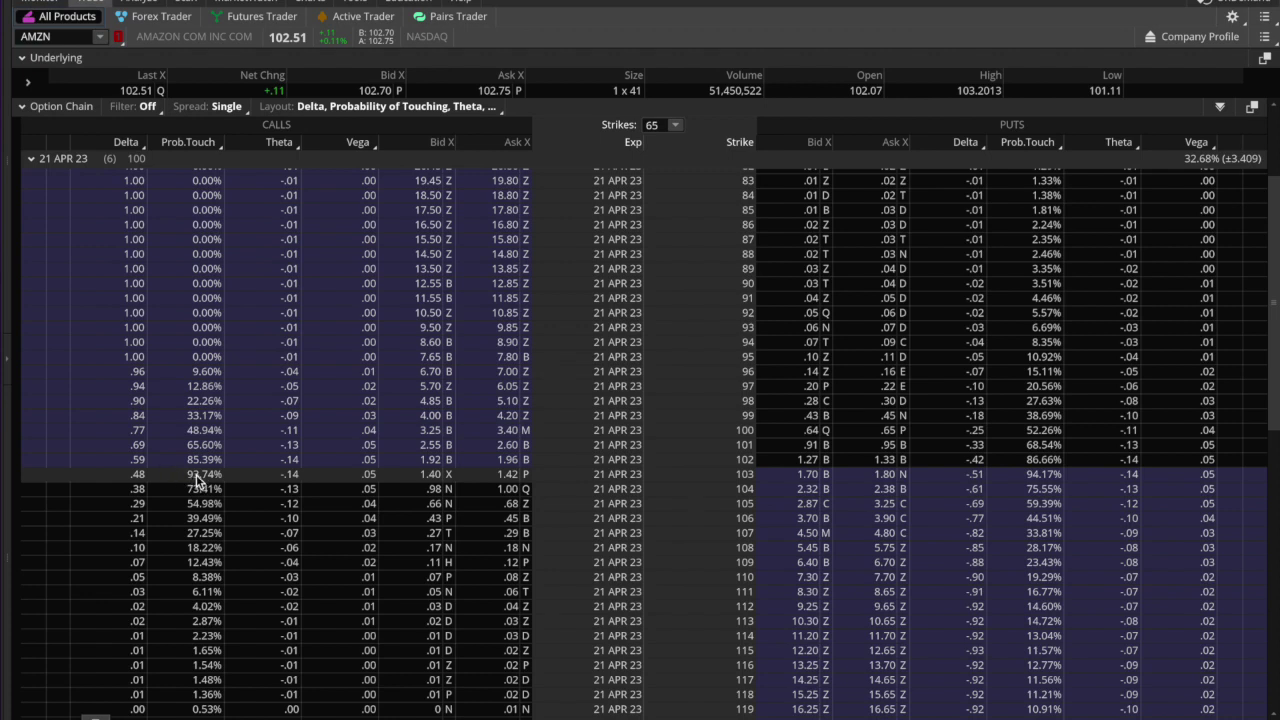
# Replace the Probability of Touching column in the AMZN option chain with Gamma.
pyautogui.click(193, 140)
pyautogui.moveTo(189, 182)
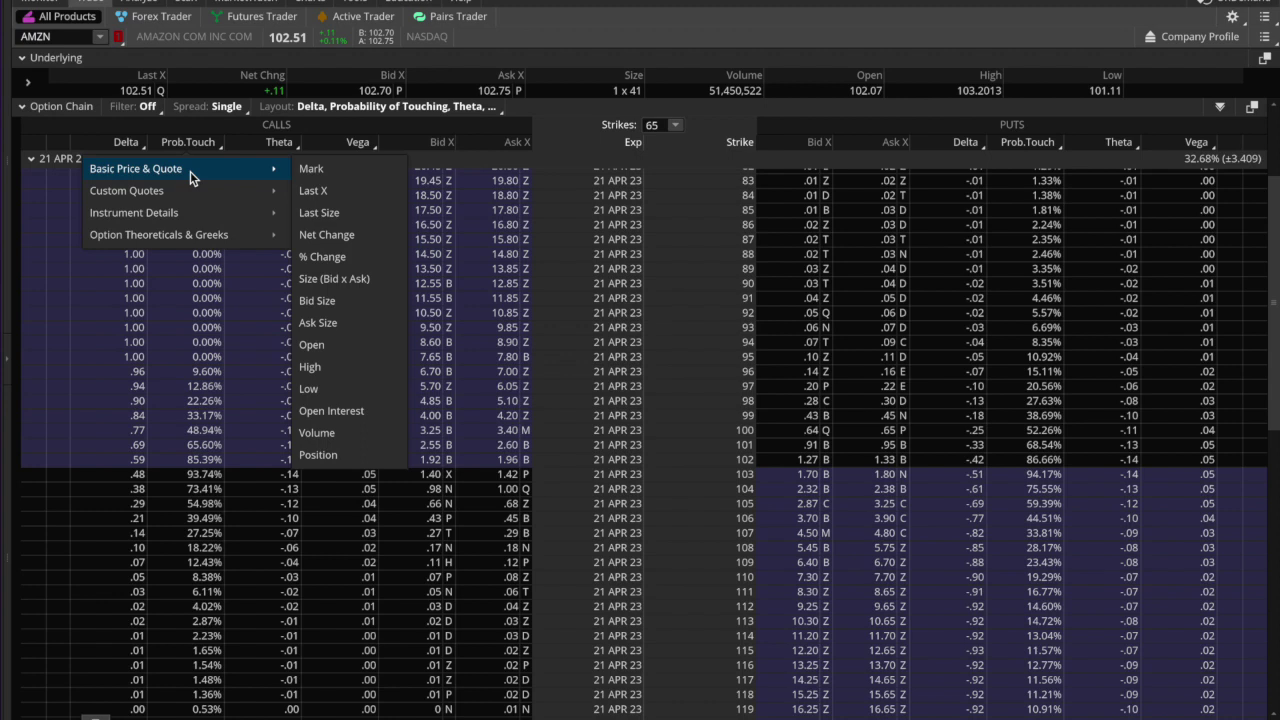
pyautogui.moveTo(197, 214)
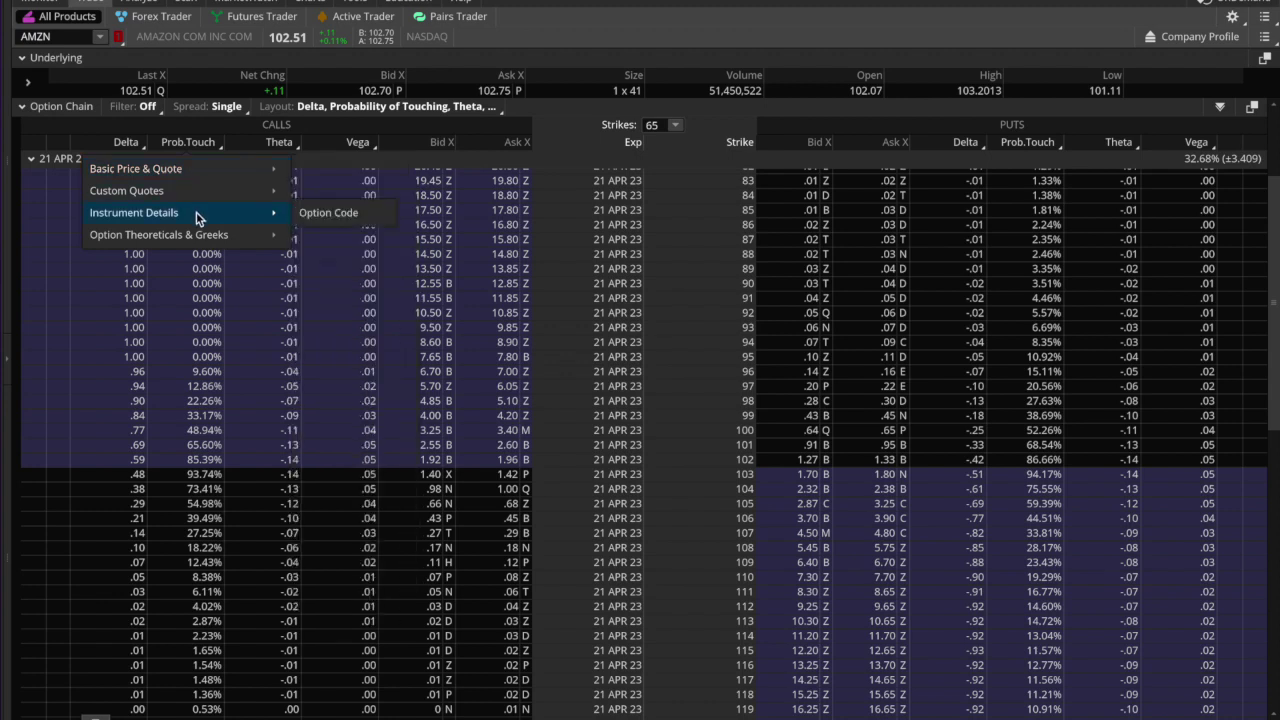
pyautogui.moveTo(250, 234)
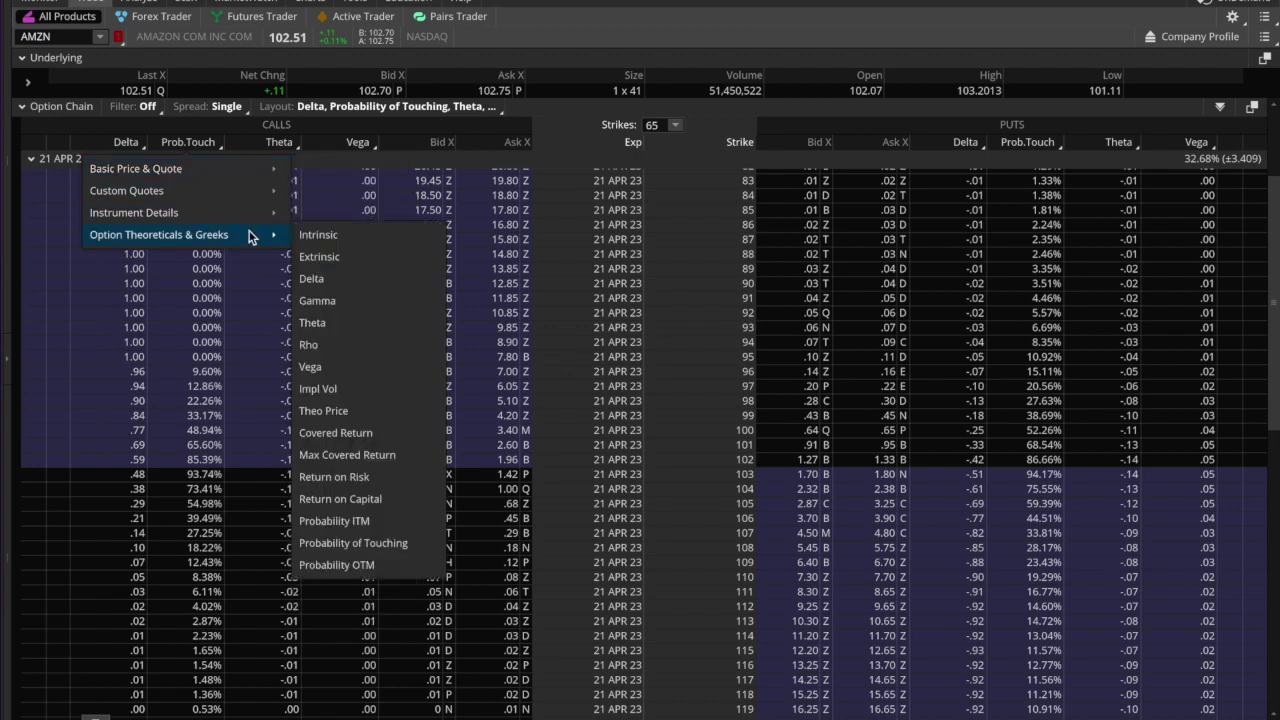
pyautogui.click(331, 306)
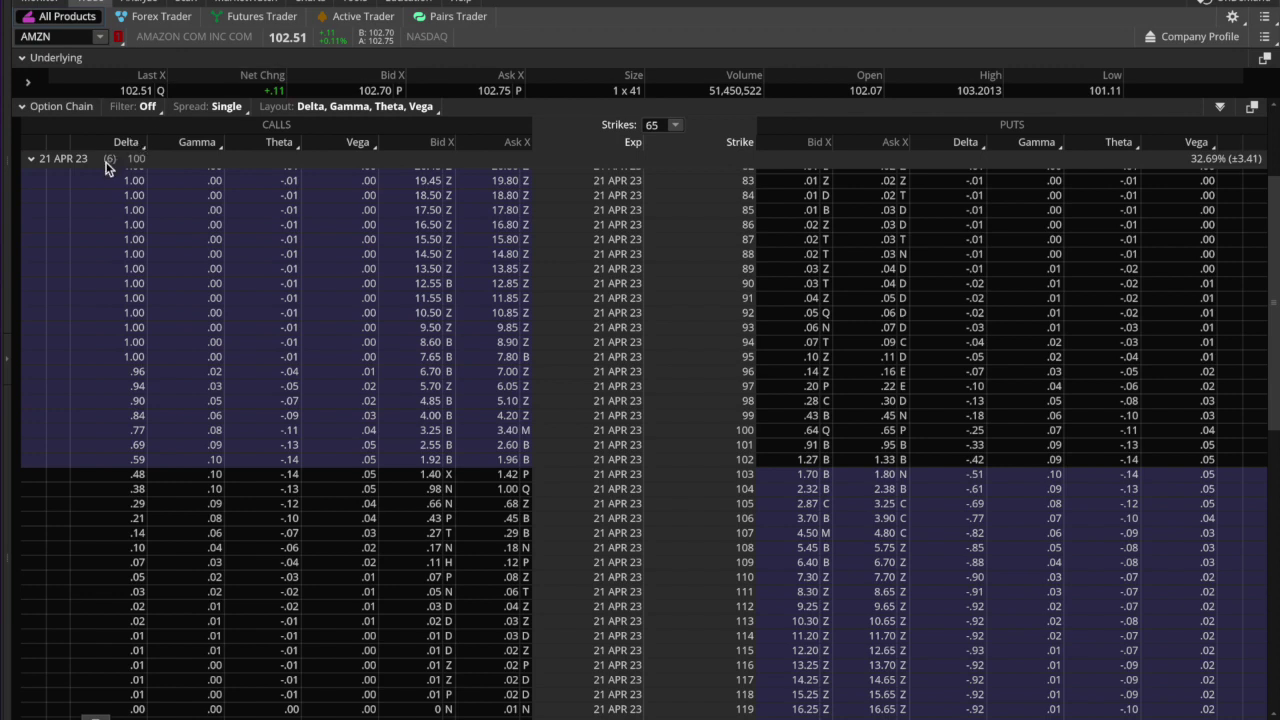
# Collapse the 21 APR 23 expiration in the option chain and view AMZN's Probability Analysis chart.
pyautogui.click(31, 159)
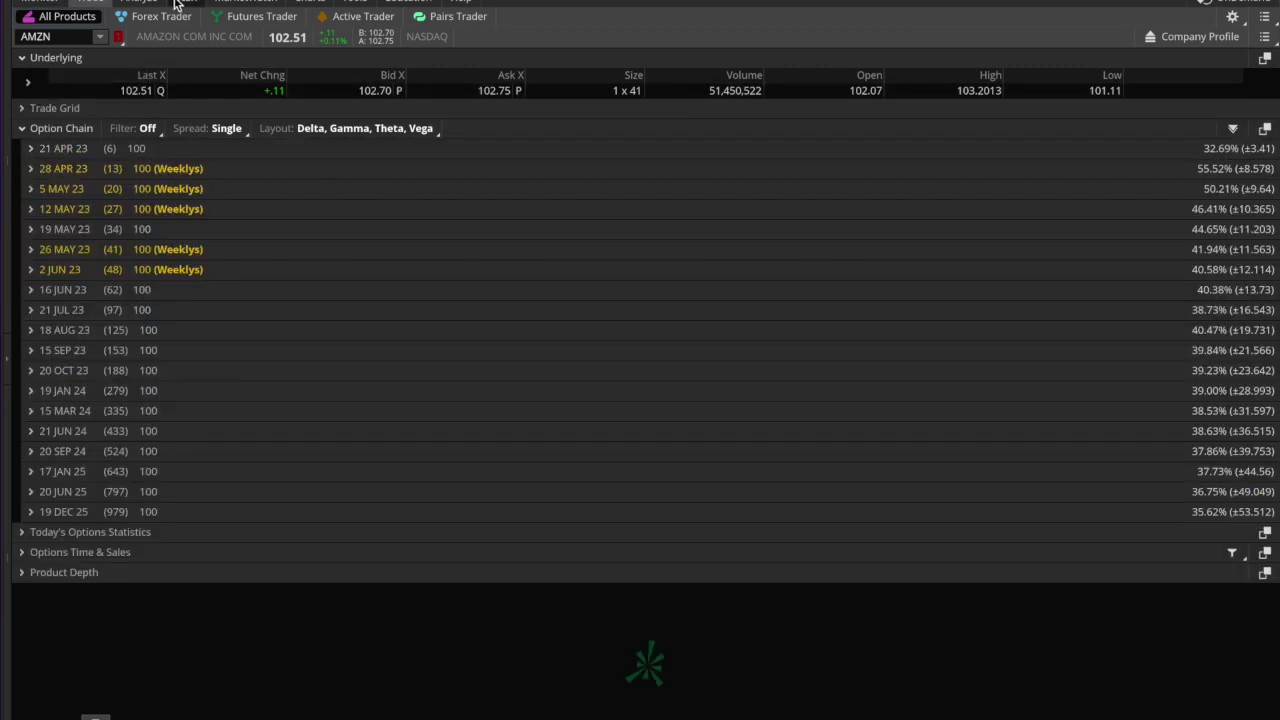
pyautogui.moveTo(155, 5)
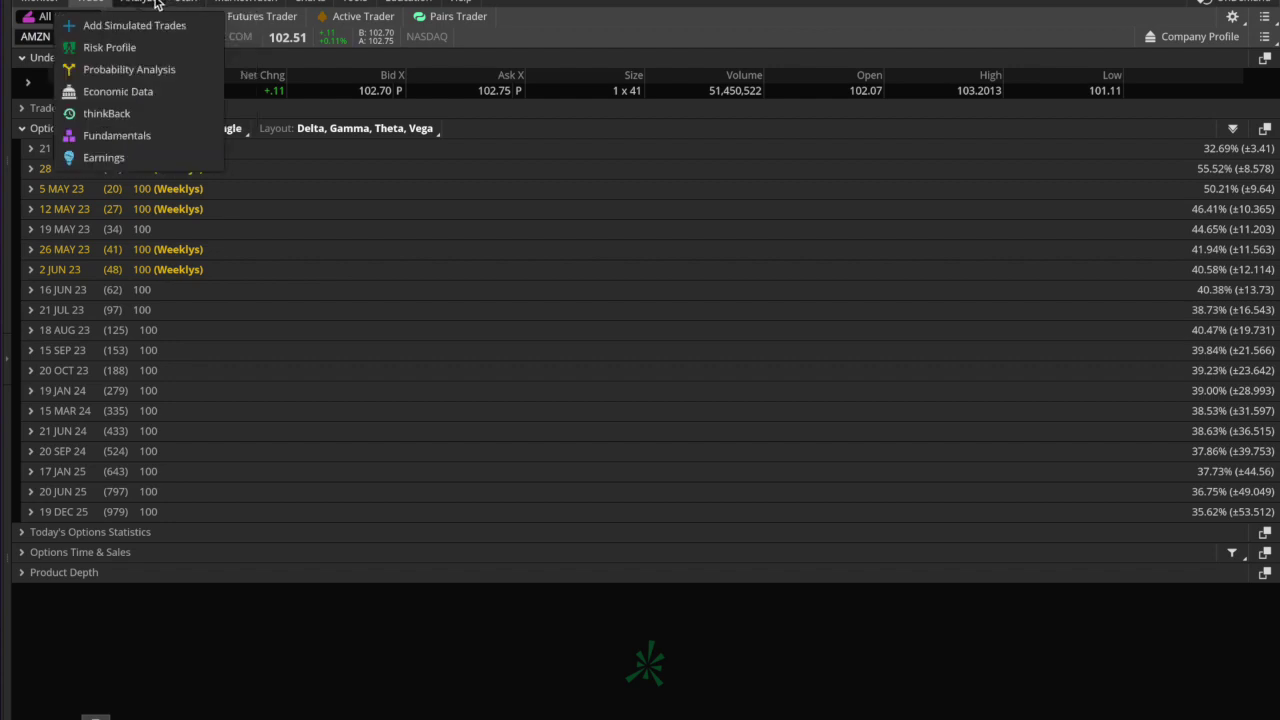
pyautogui.click(136, 67)
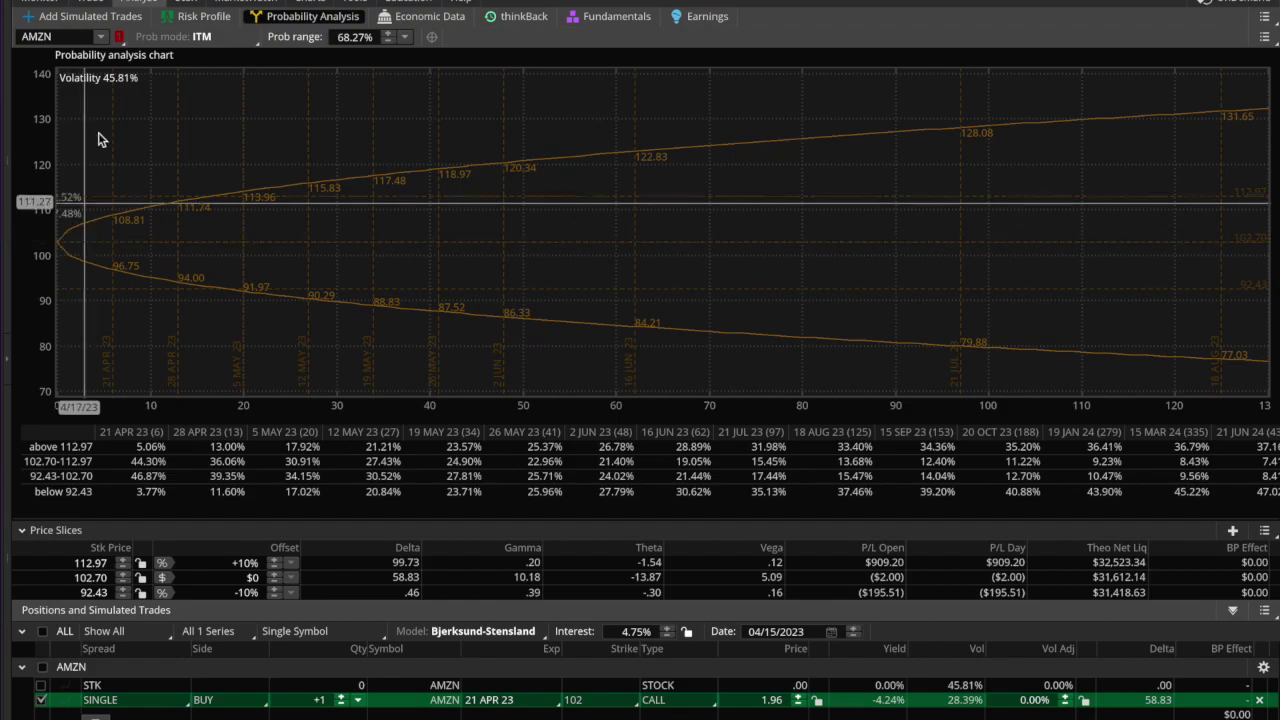
# Expand the 21 APR 23 expiration in the option chain and compare it with the Probability Analysis chart near a price of 106 on 4/21/23.
pyautogui.click(95, 4)
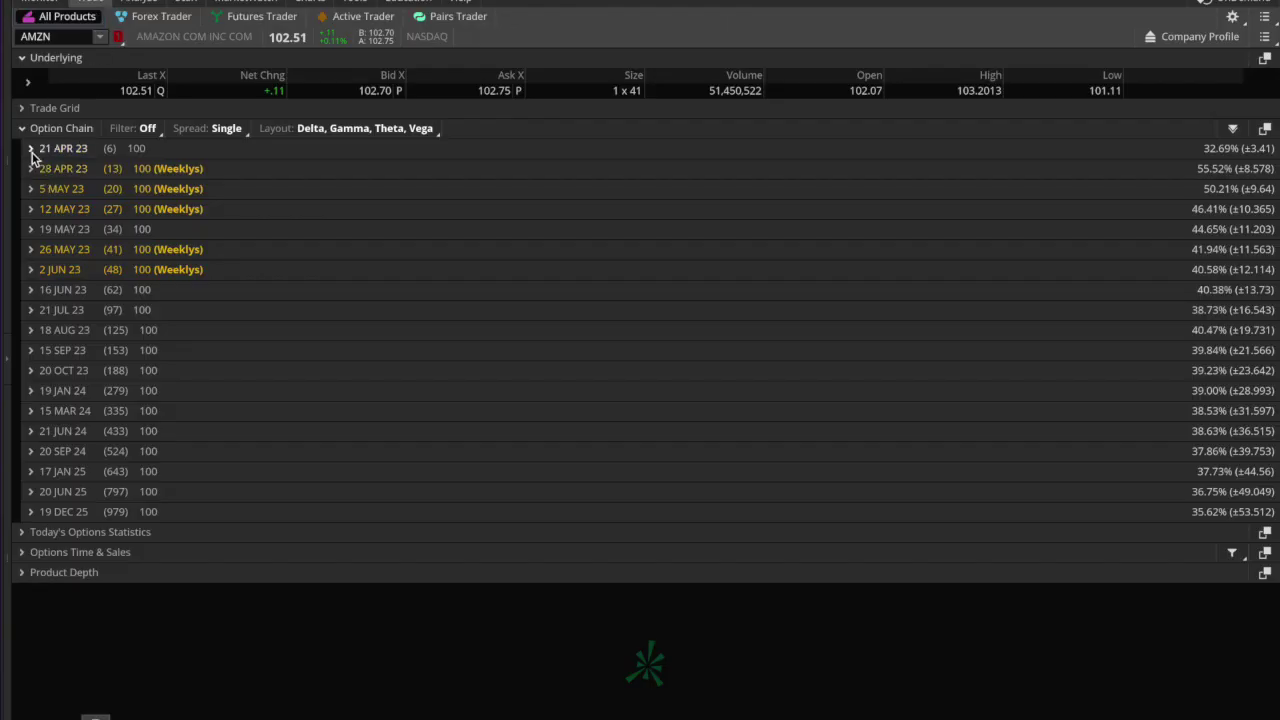
pyautogui.click(31, 148)
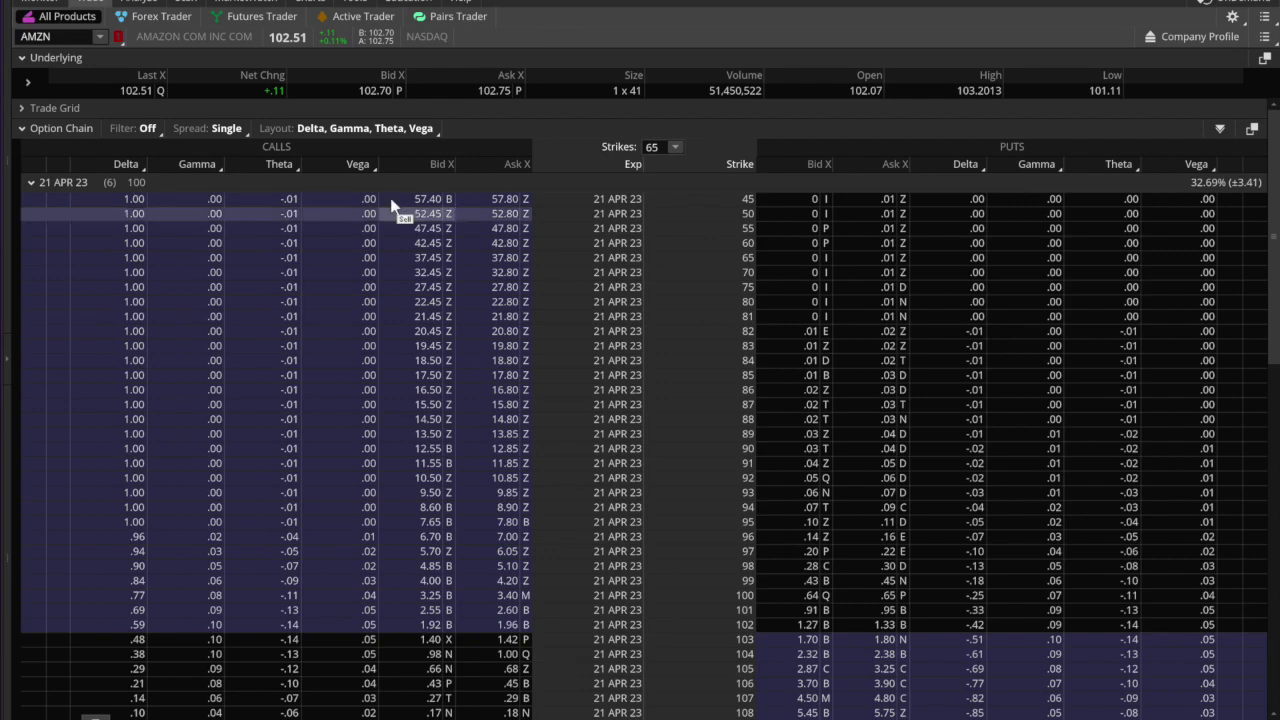
pyautogui.moveTo(150, 3)
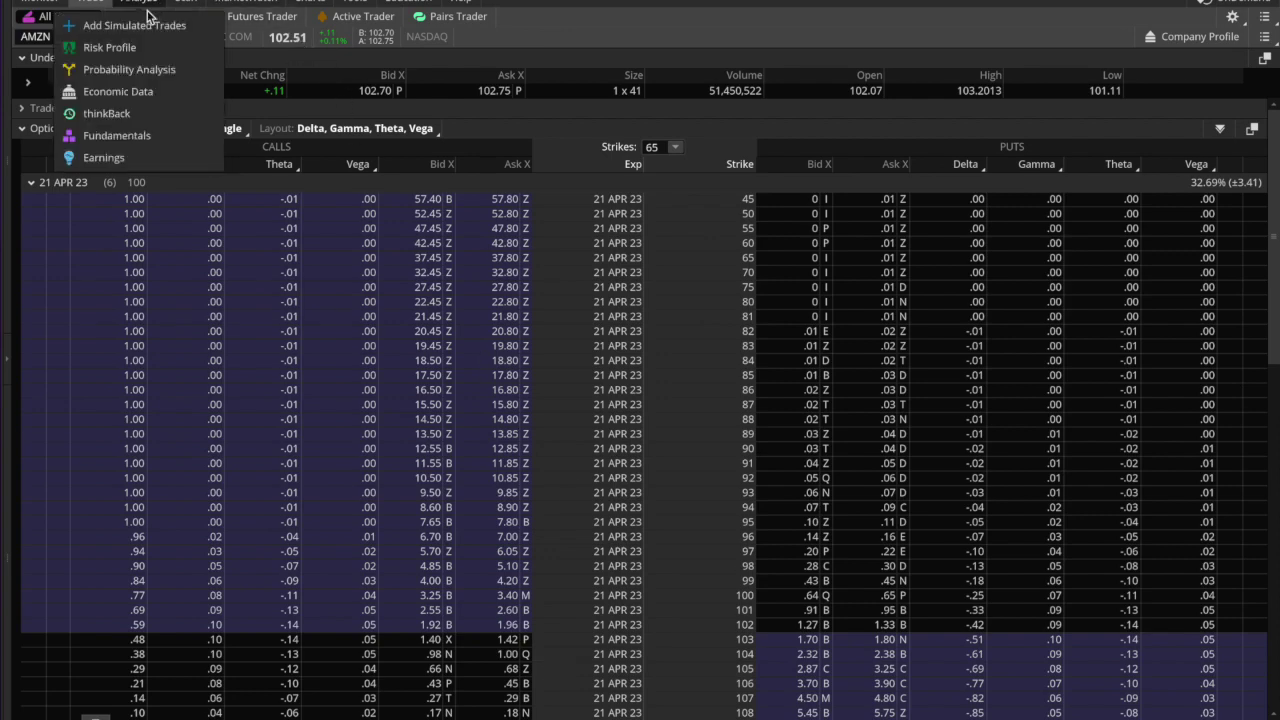
pyautogui.click(135, 68)
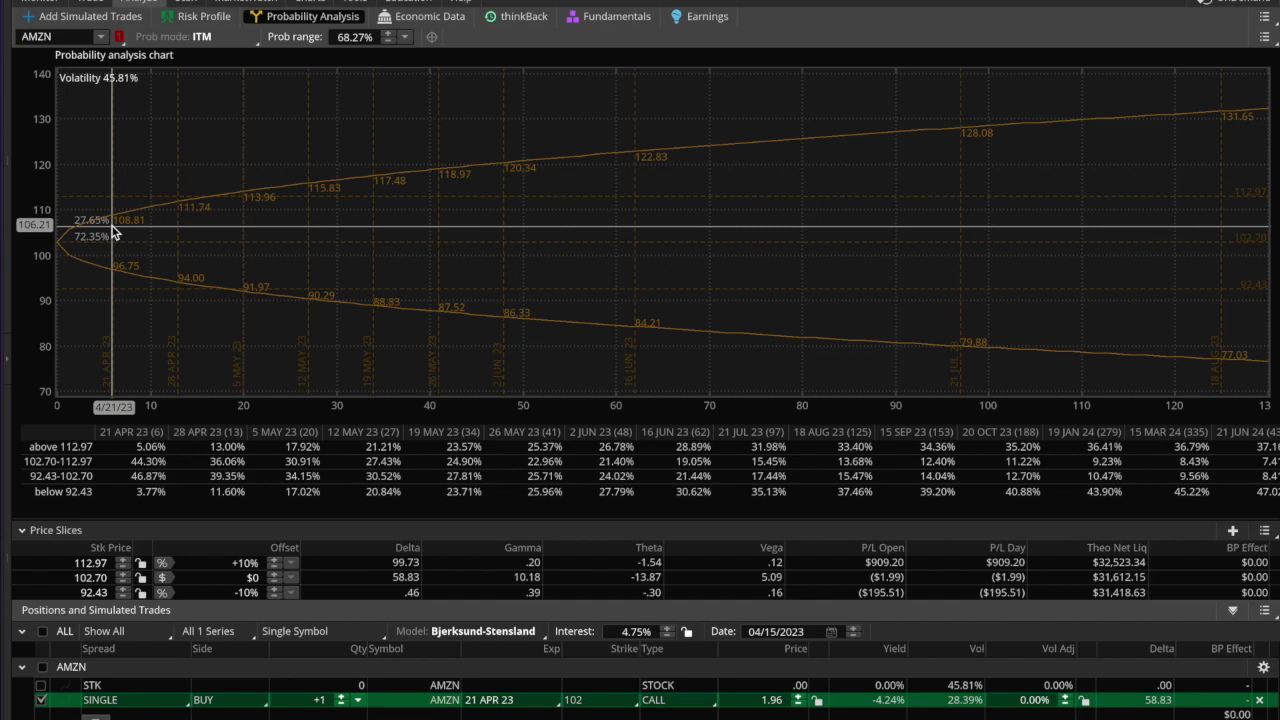
pyautogui.click(65, 17)
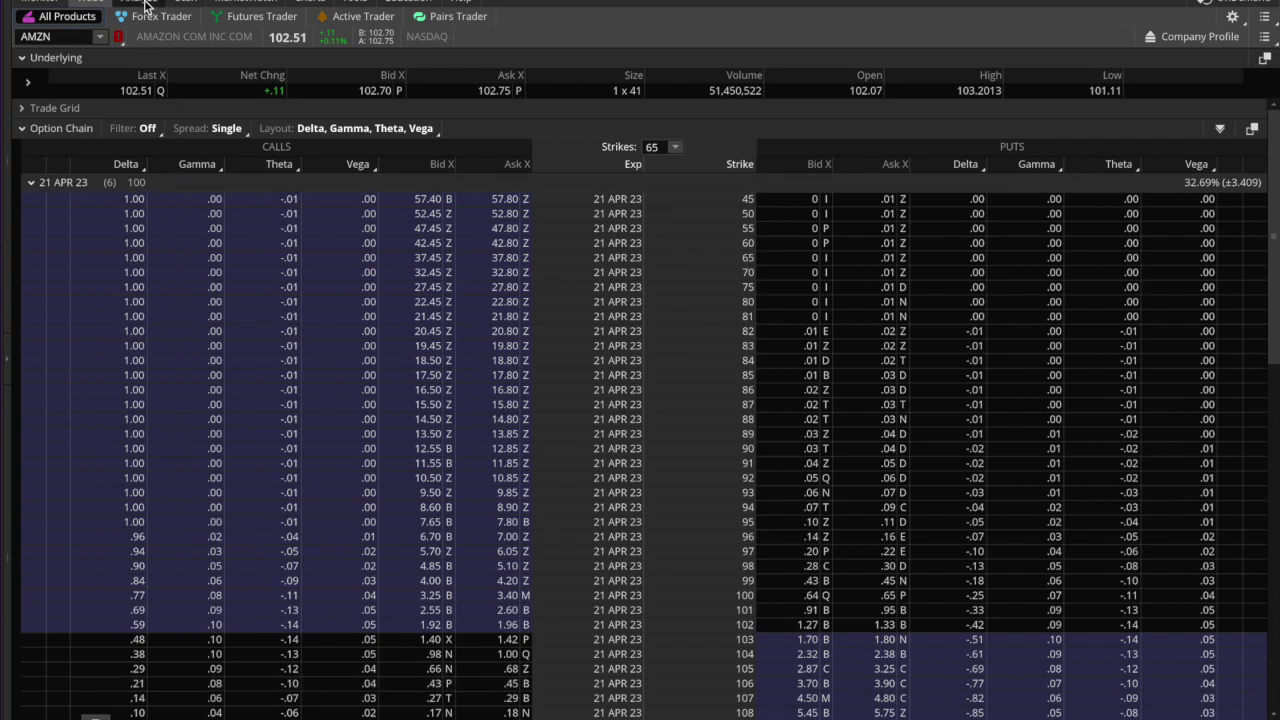
pyautogui.moveTo(145, 5)
pyautogui.click(140, 69)
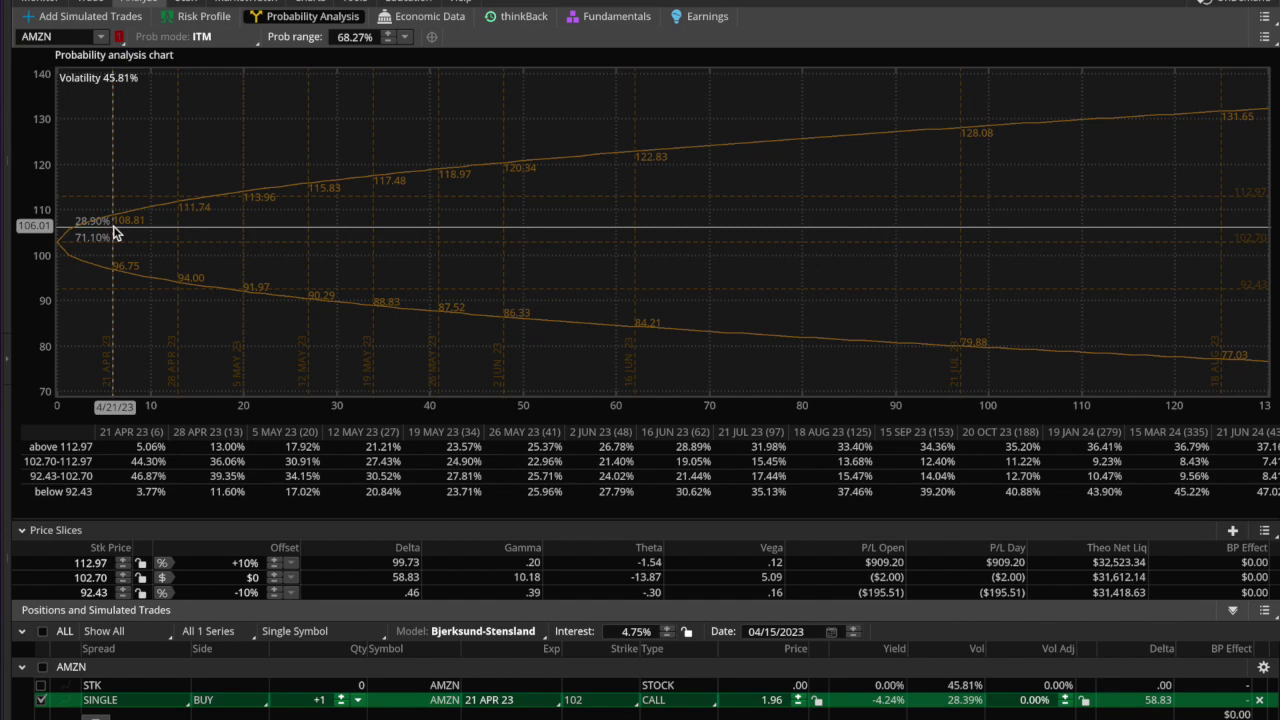
pyautogui.click(179, 232)
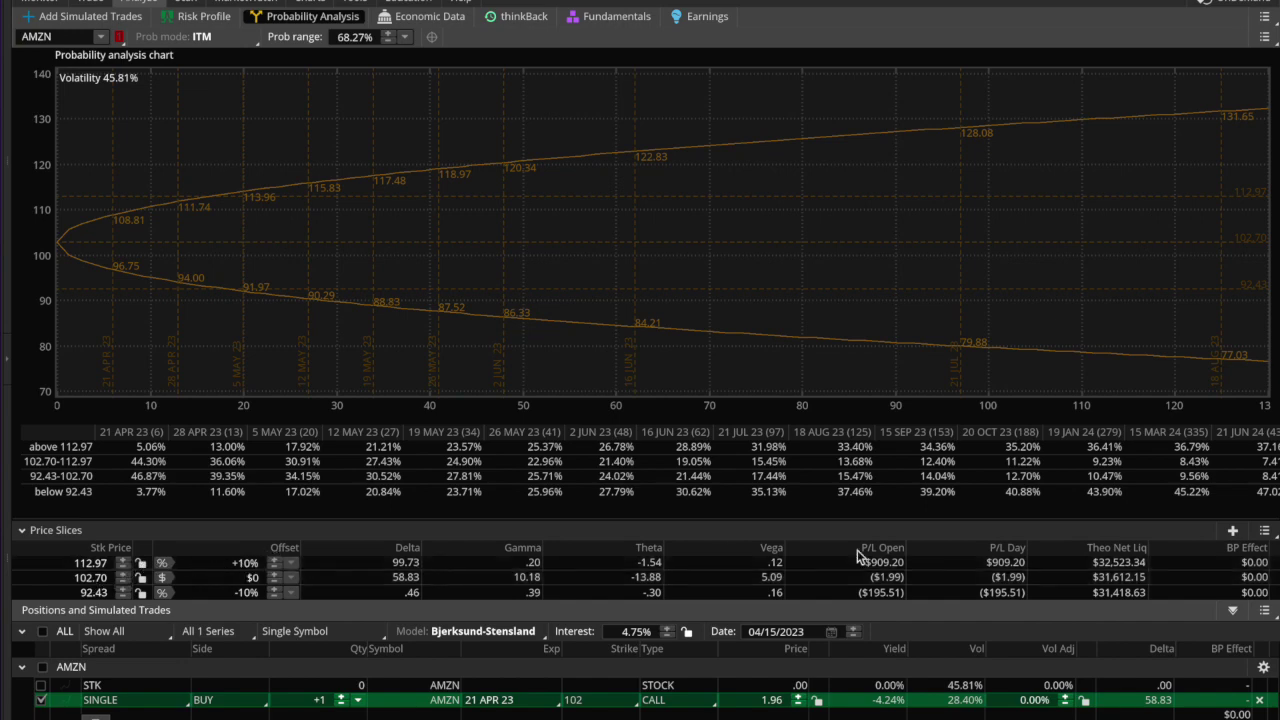
# Set the AMZN price slices to the -1σ base +1σ preset.
pyautogui.click(1264, 531)
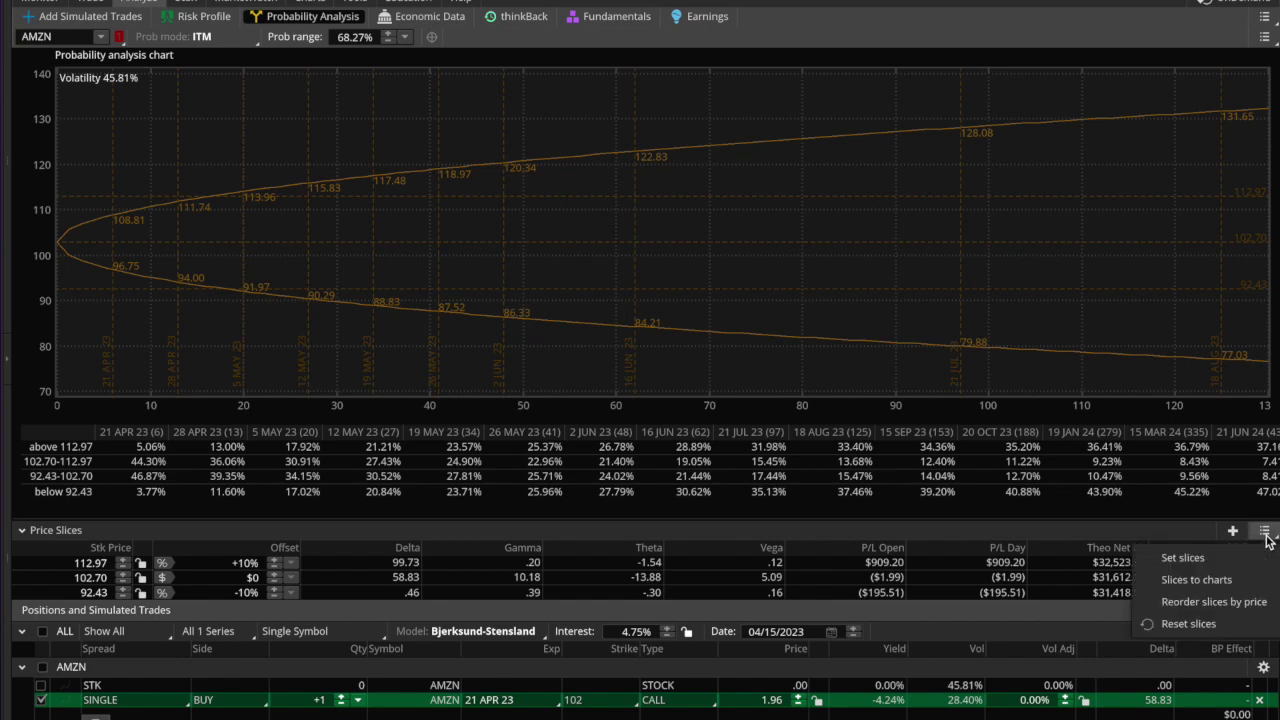
pyautogui.moveTo(1252, 562)
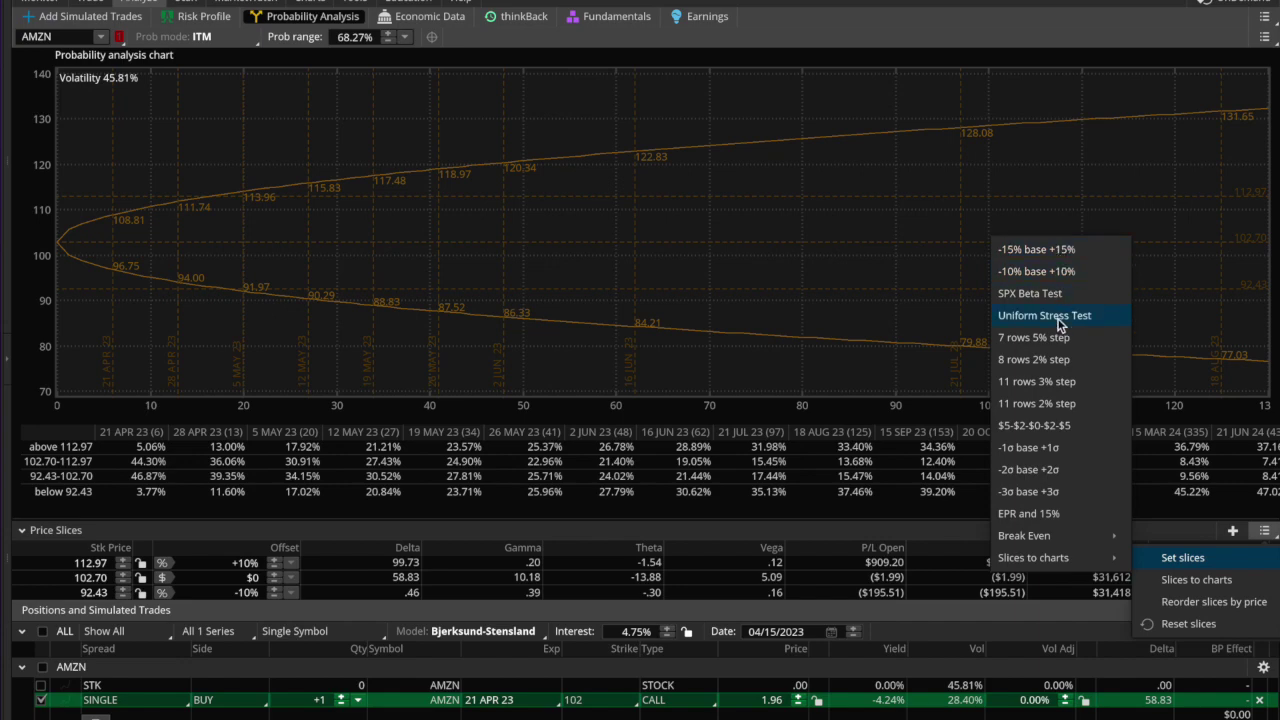
pyautogui.click(1049, 451)
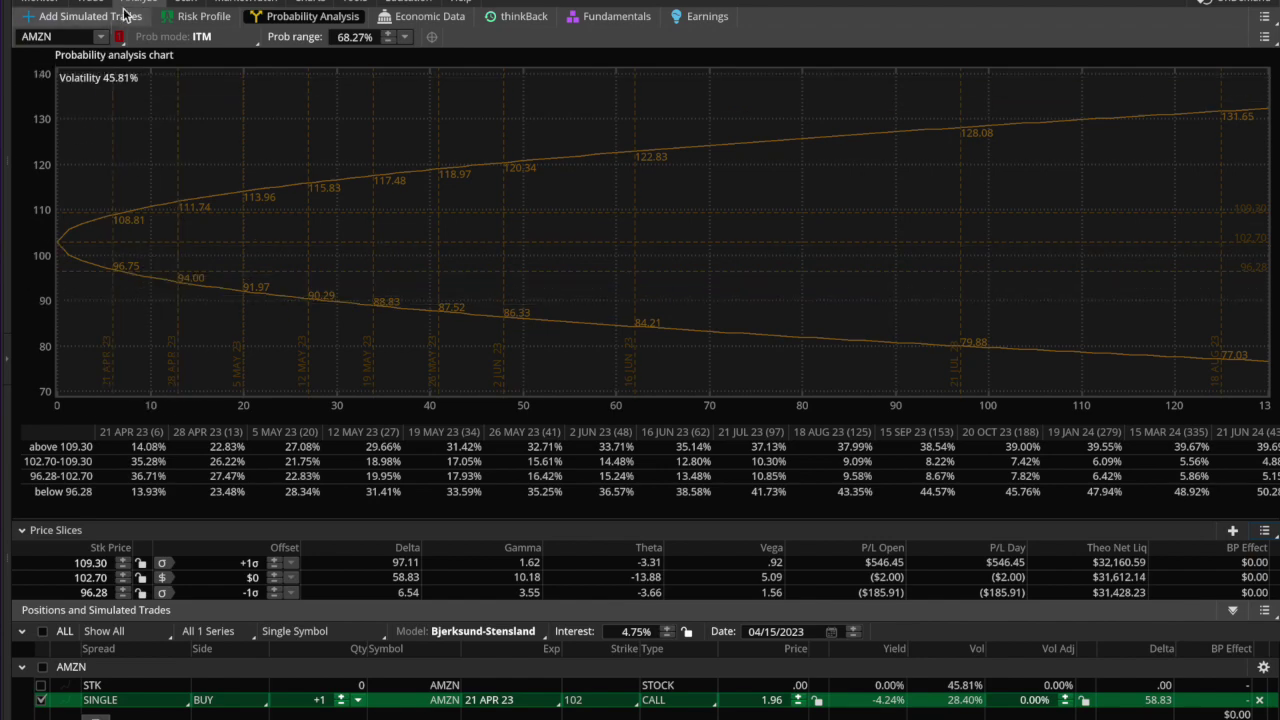
# Open the AMZN Risk Profile, preview a ±2σ probability range, and set the range back to ±1σ.
pyautogui.click(188, 17)
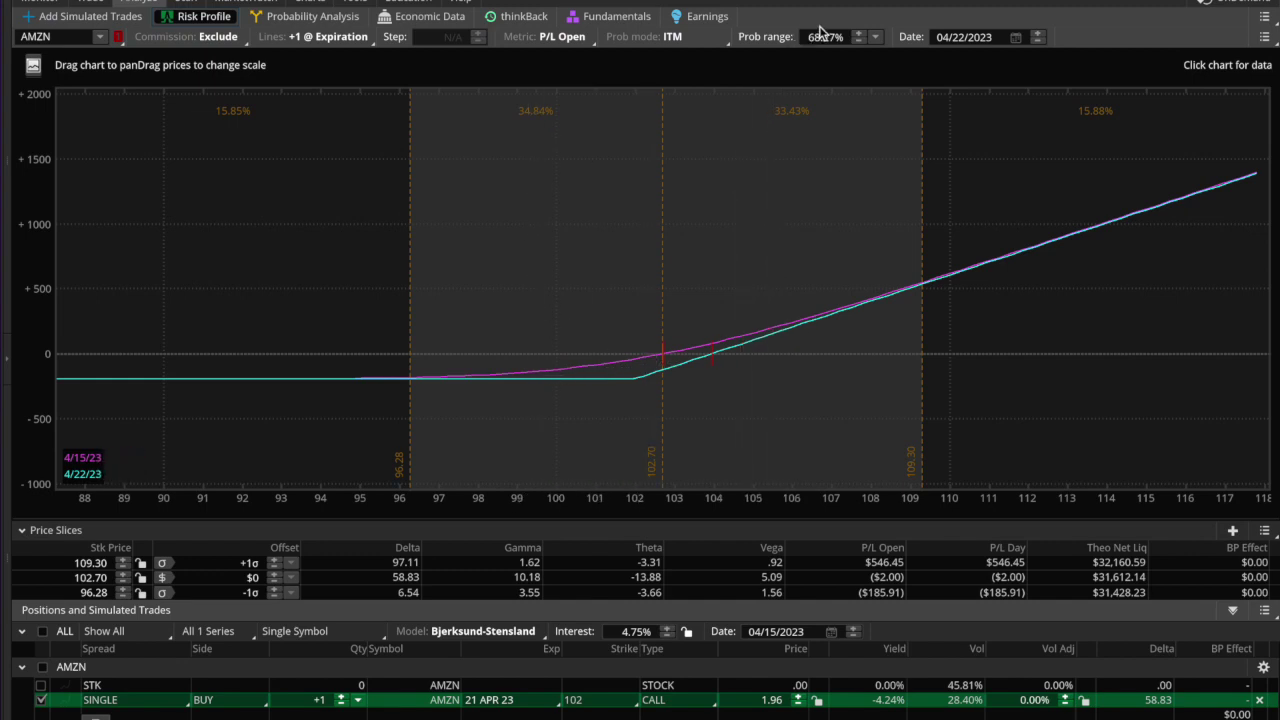
pyautogui.click(873, 40)
pyautogui.click(854, 86)
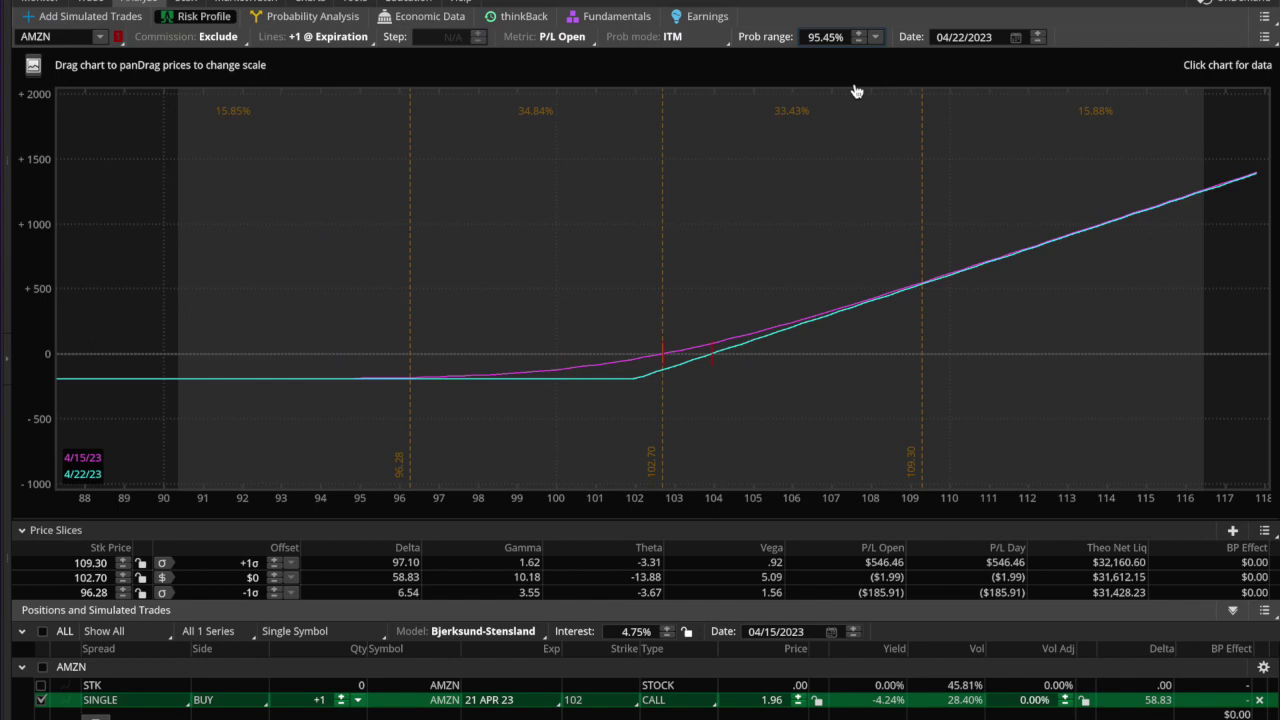
pyautogui.click(876, 38)
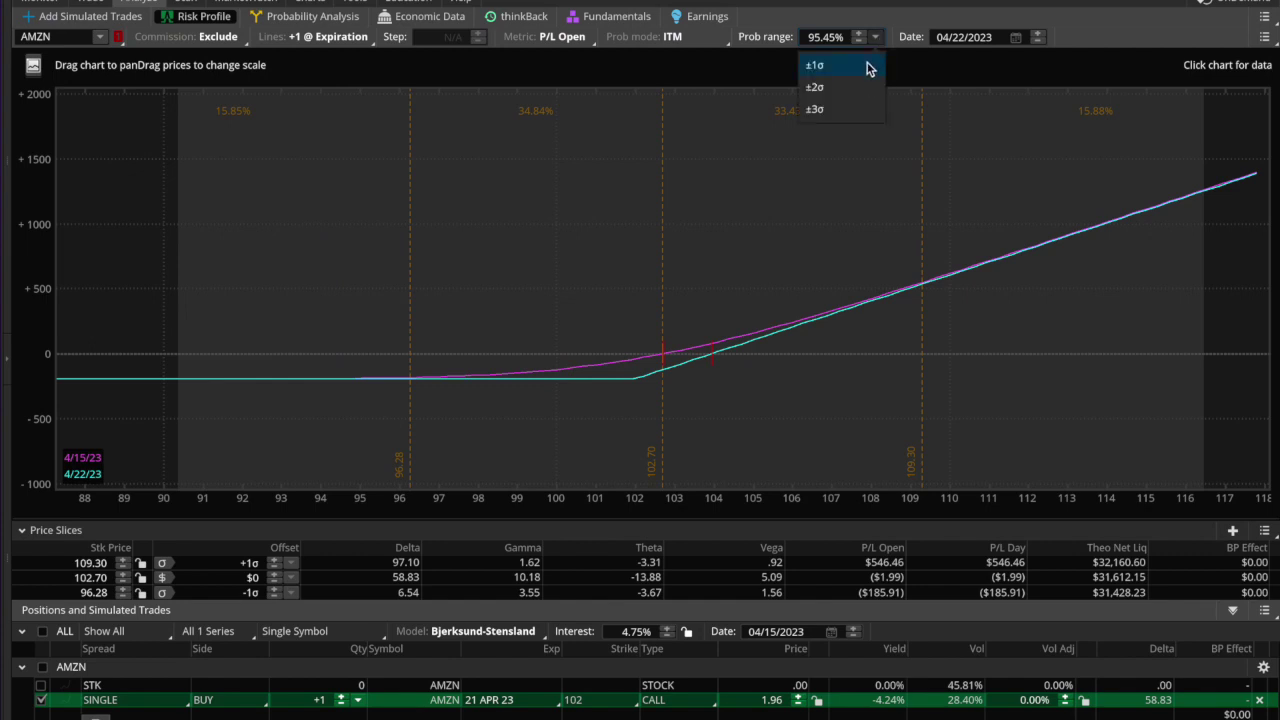
pyautogui.click(866, 66)
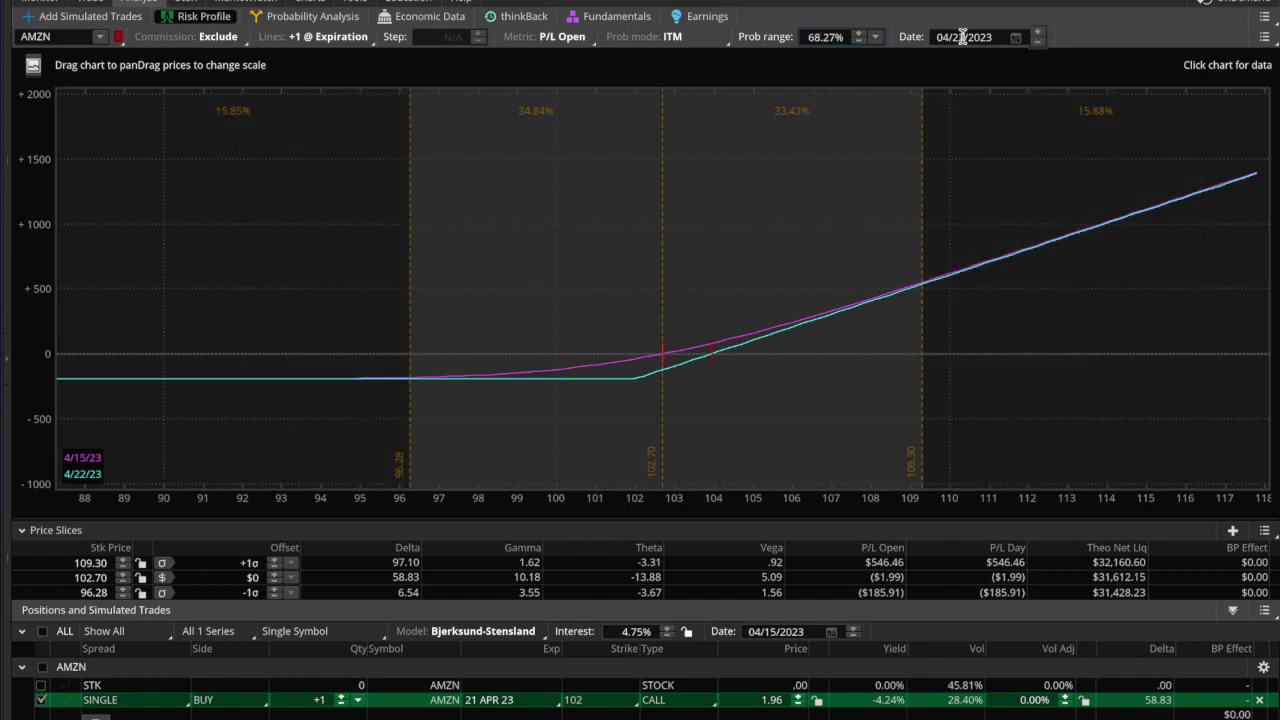